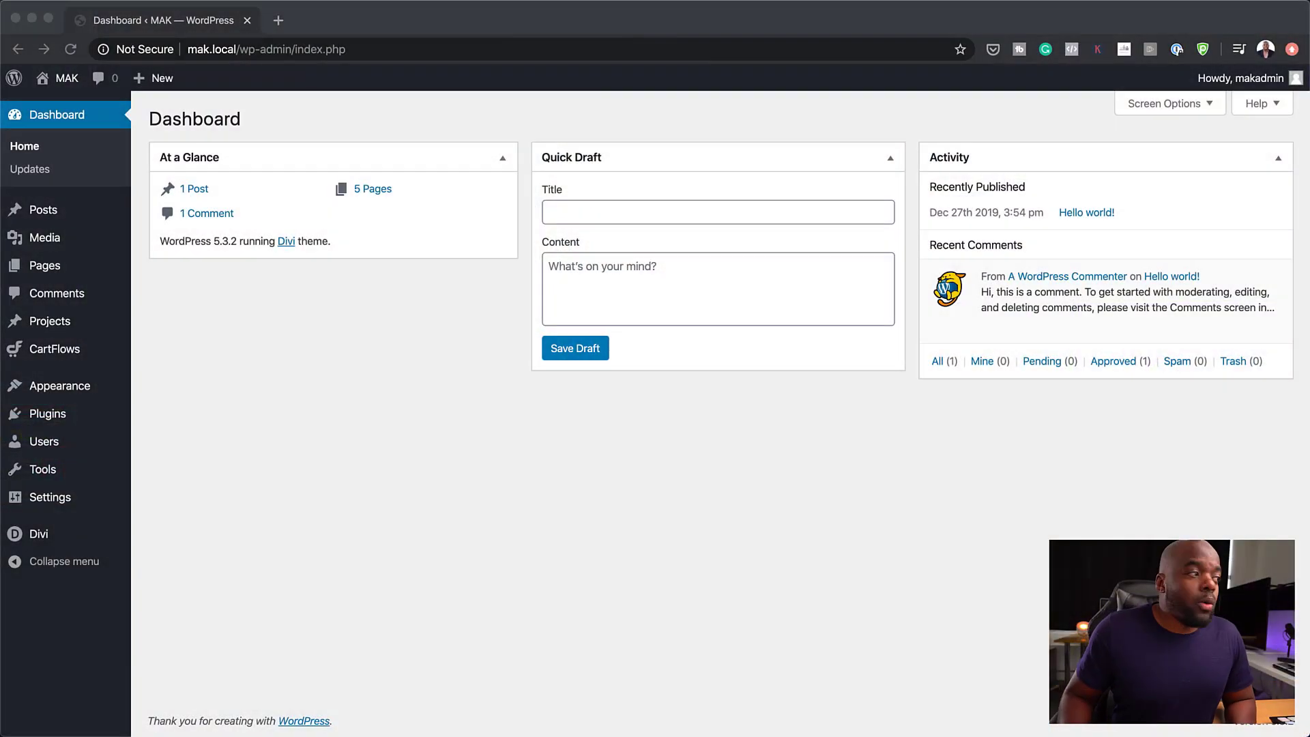
- Add a new page and title it "Section Design"
{"action": "left_click", "coordinate": [176, 321]}
{"action": "mouse_move", "coordinate": [62, 275]}
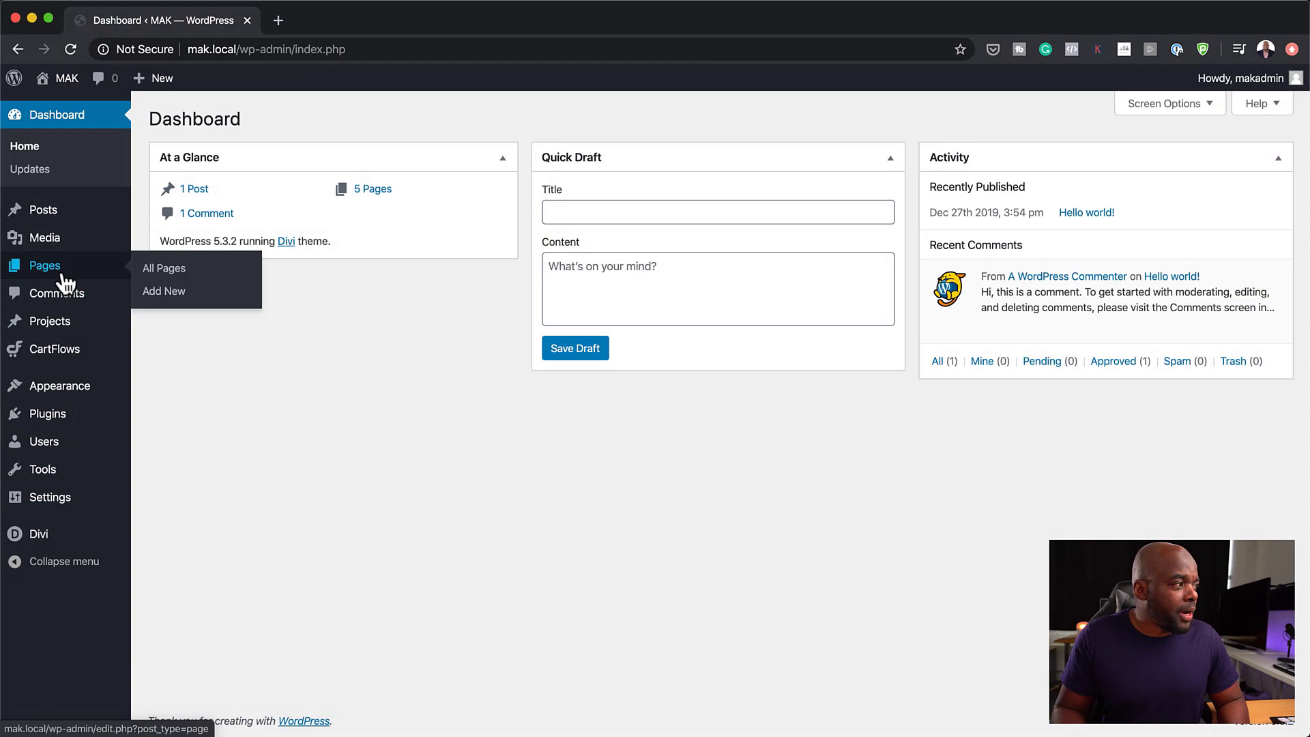
{"action": "left_click", "coordinate": [169, 288]}
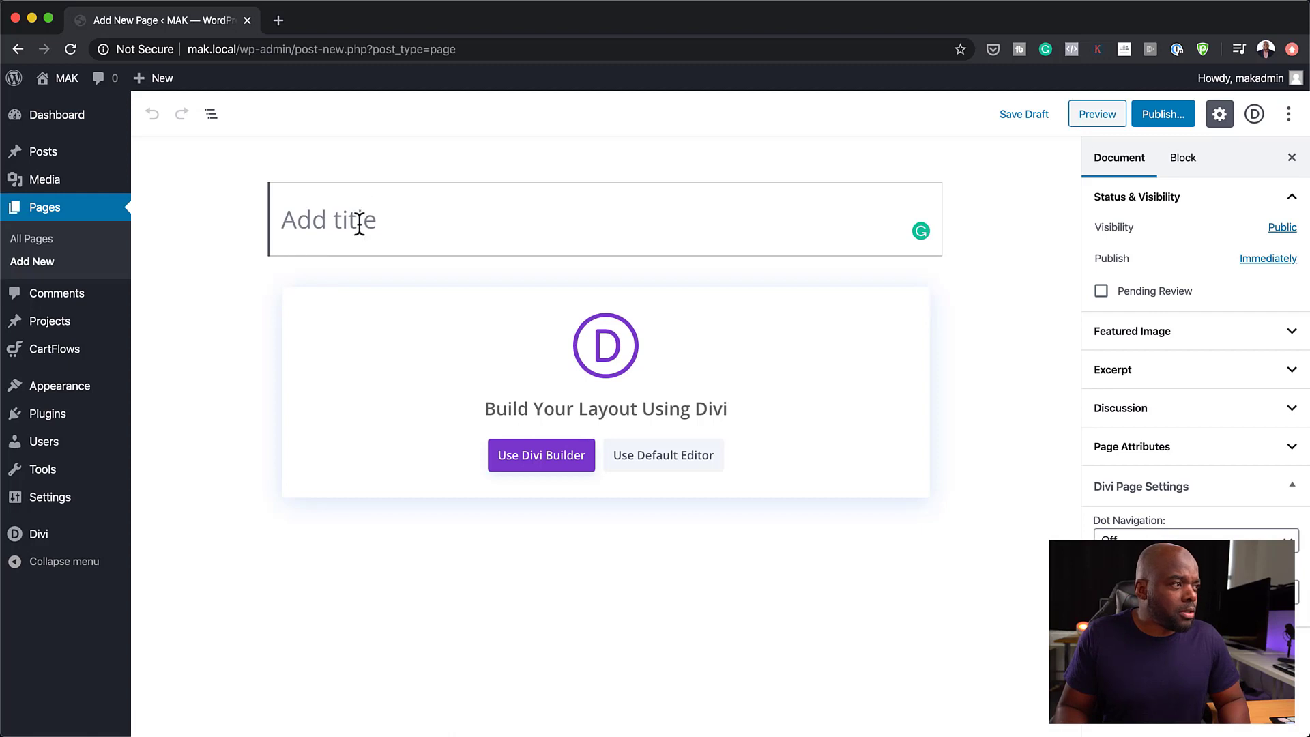
{"action": "type", "text": "Section Design"}
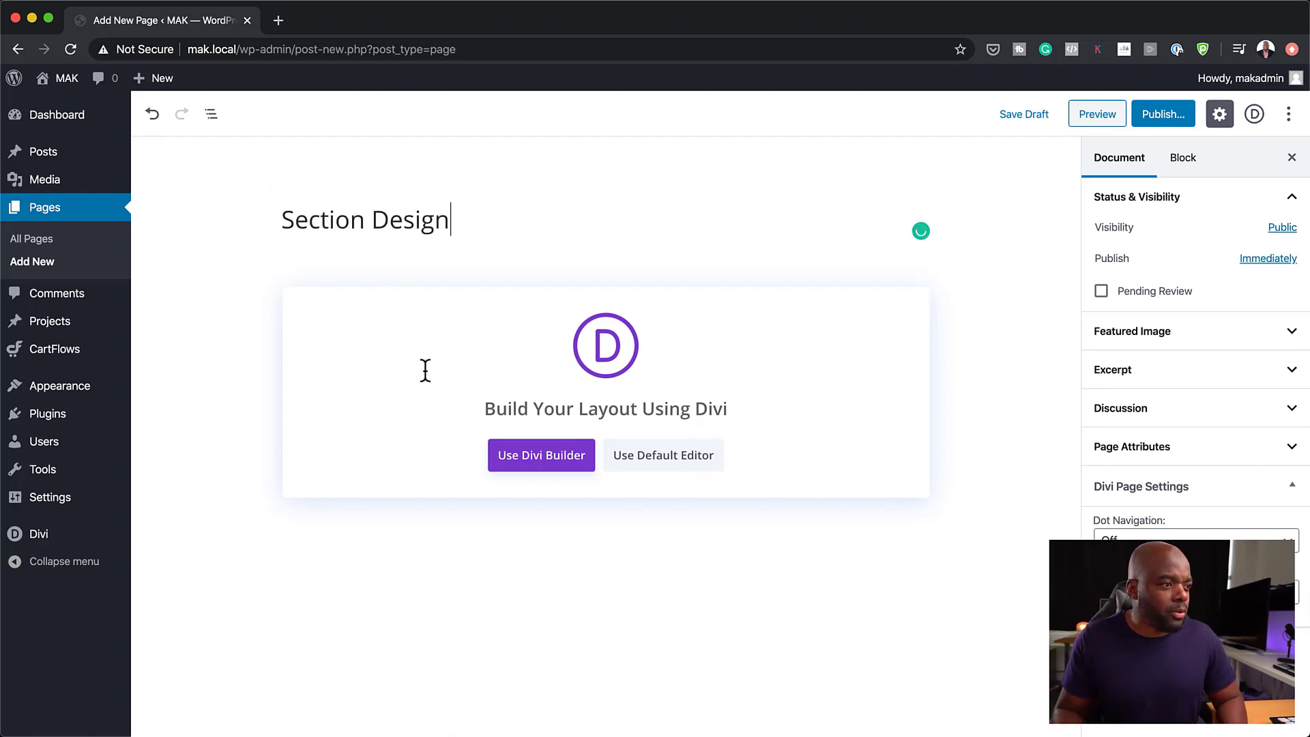
- Start building the page from scratch with the Divi Builder and insert a row with two equal columns
{"action": "left_click", "coordinate": [569, 462]}
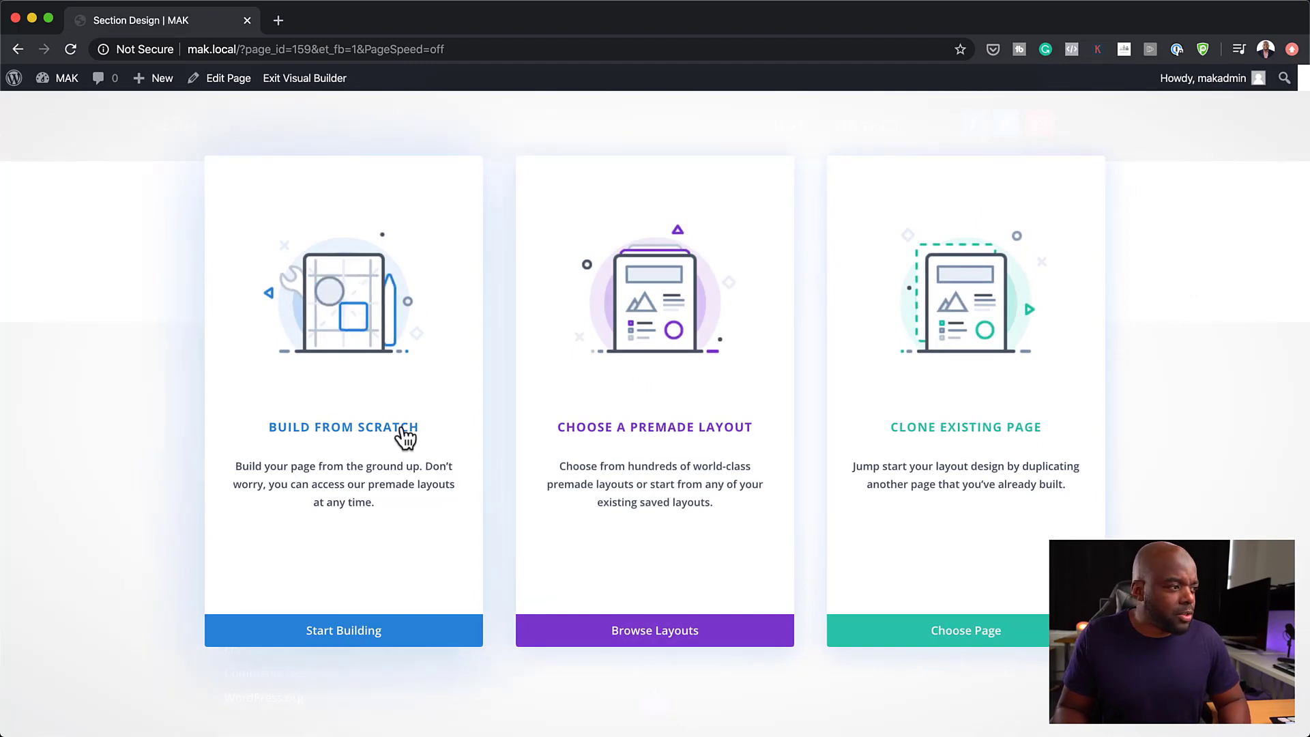
{"action": "left_click", "coordinate": [405, 437]}
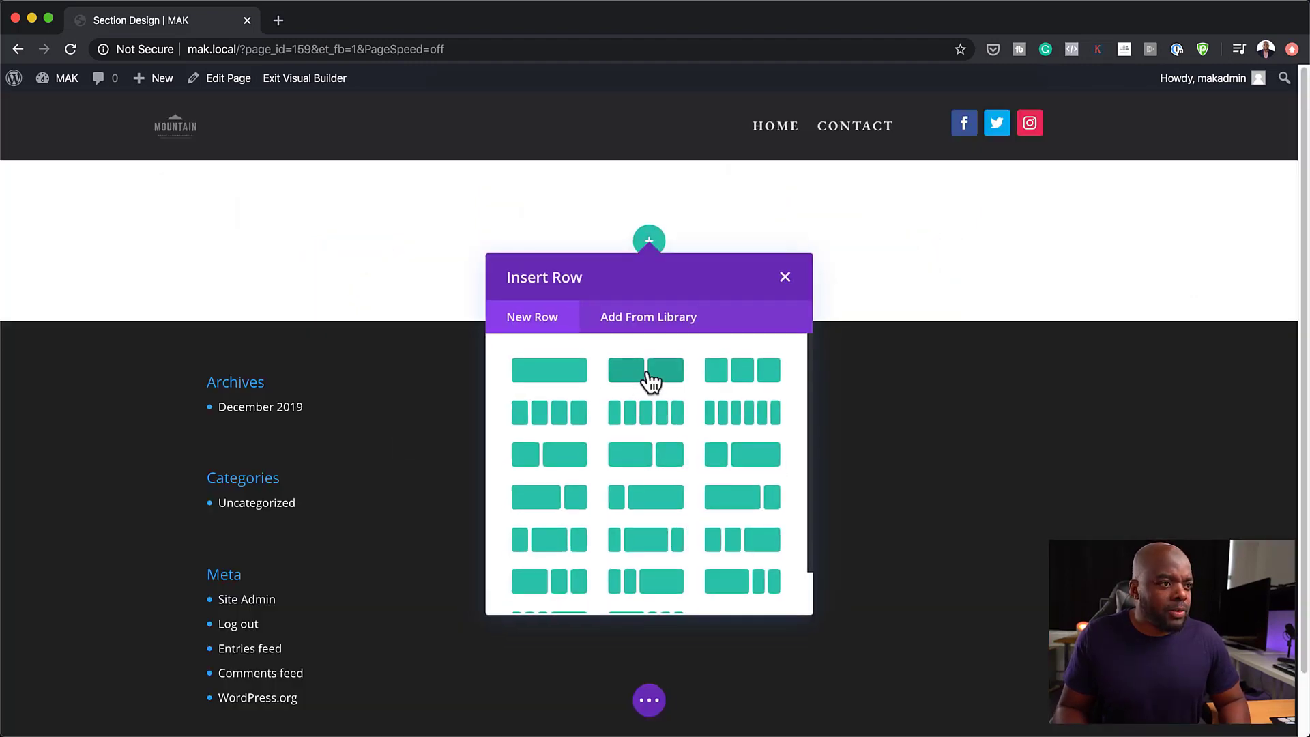
{"action": "left_click", "coordinate": [665, 372]}
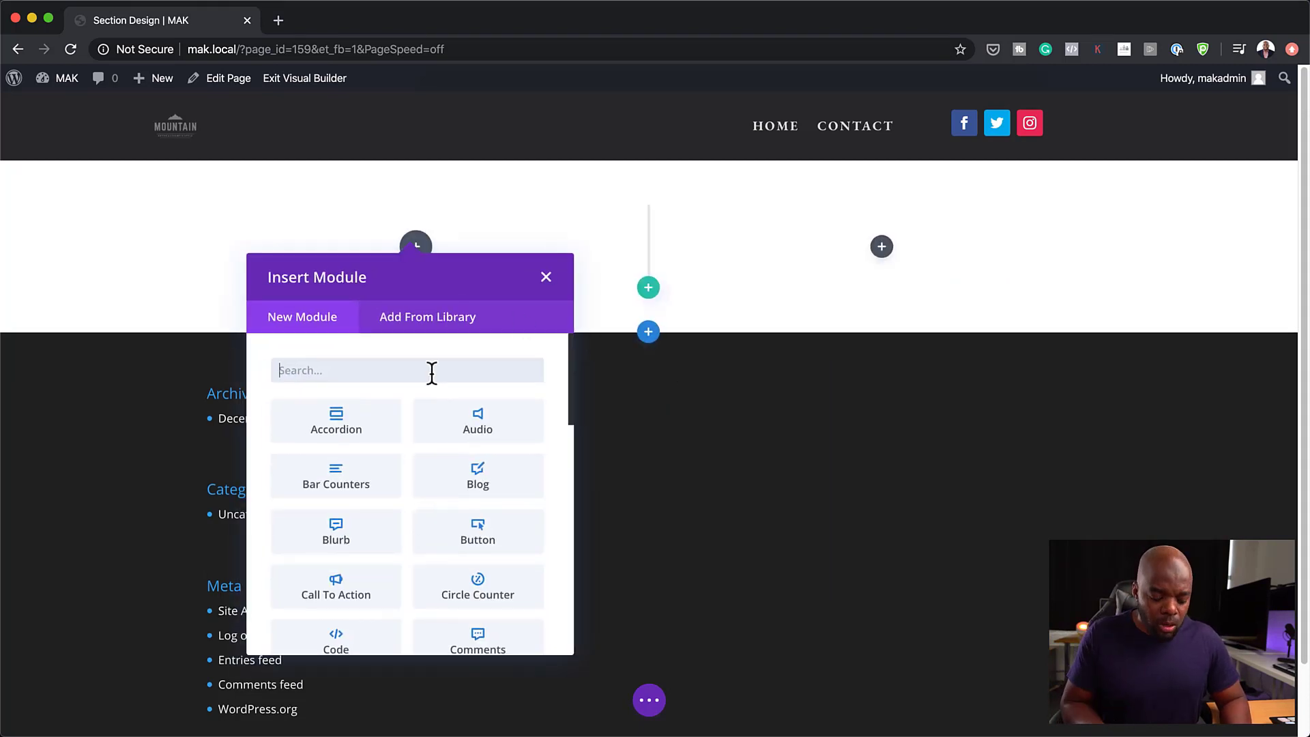
- Add an Image module to the first column with the media library photo of the couple kissing a baby, and save it
{"action": "type", "text": "imag"}
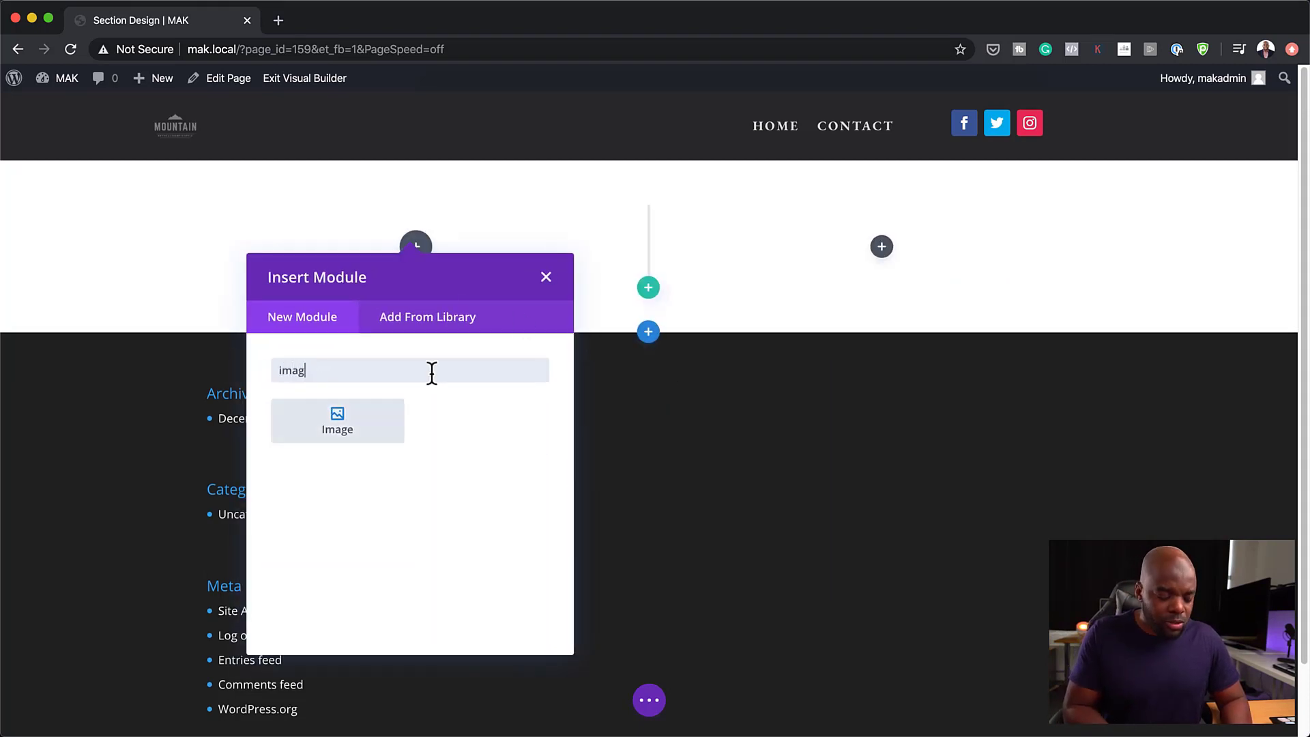
{"action": "type", "text": "e"}
{"action": "left_click", "coordinate": [365, 436]}
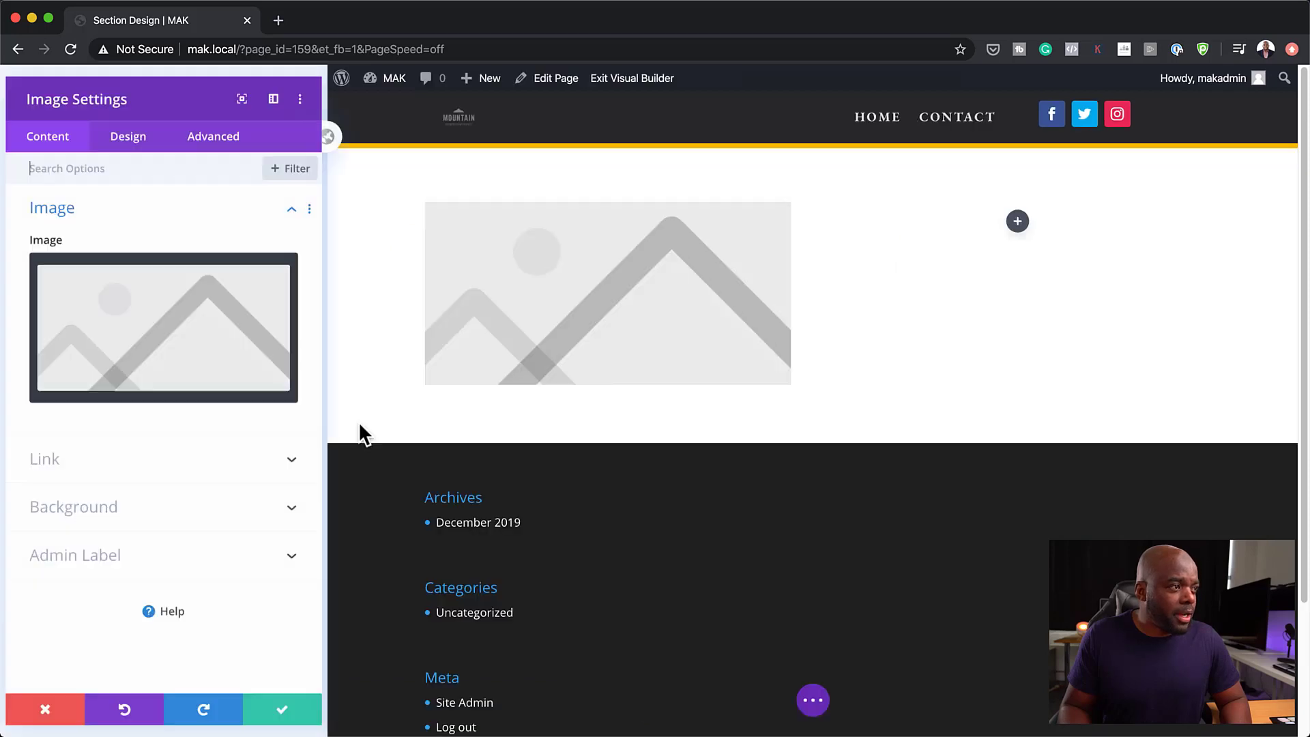
{"action": "left_click", "coordinate": [202, 339]}
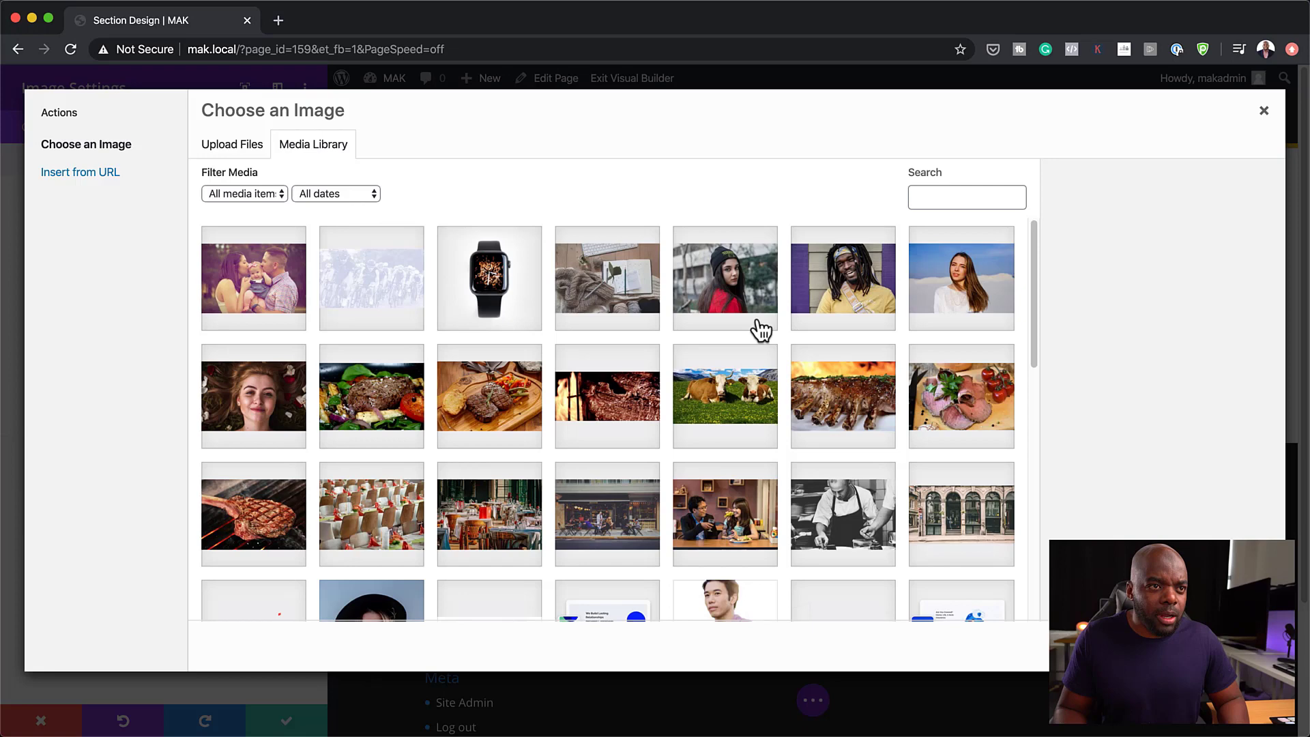
{"action": "left_click", "coordinate": [214, 276]}
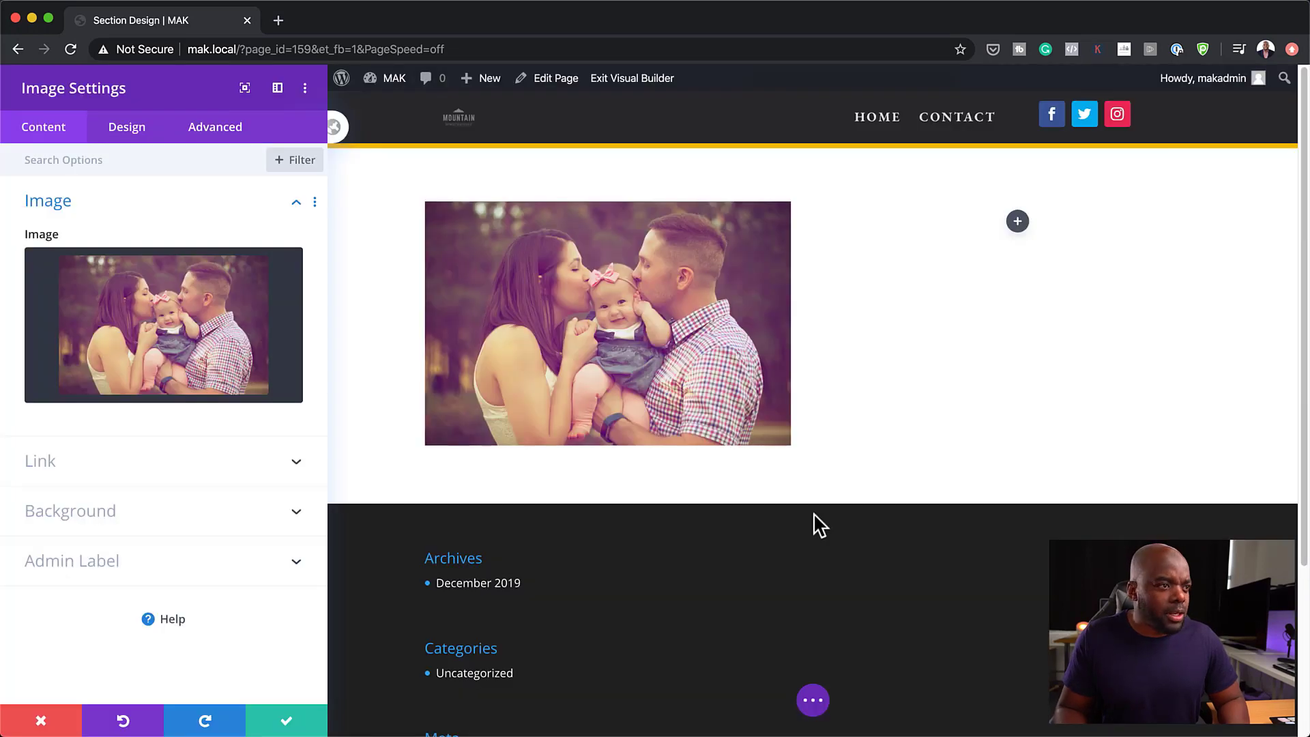
{"action": "left_click", "coordinate": [290, 723]}
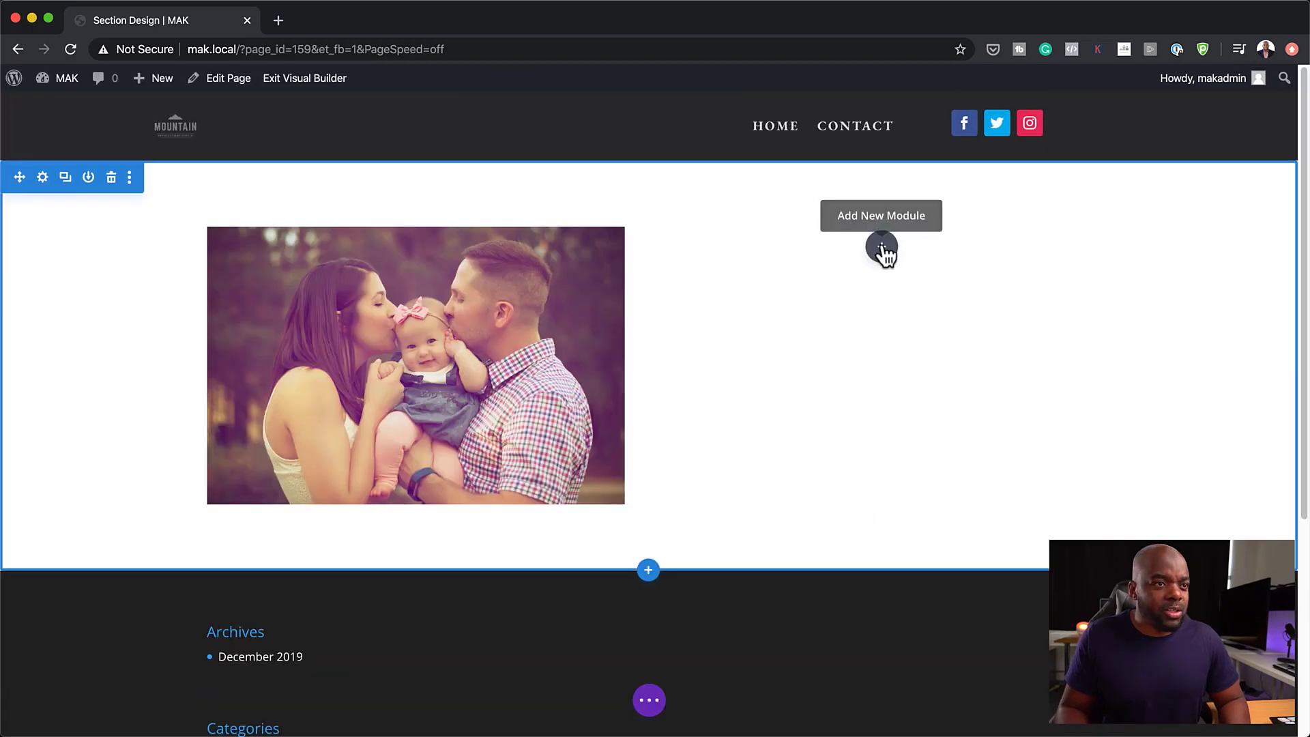
- Insert a Text module in the empty second column
{"action": "left_click", "coordinate": [882, 247]}
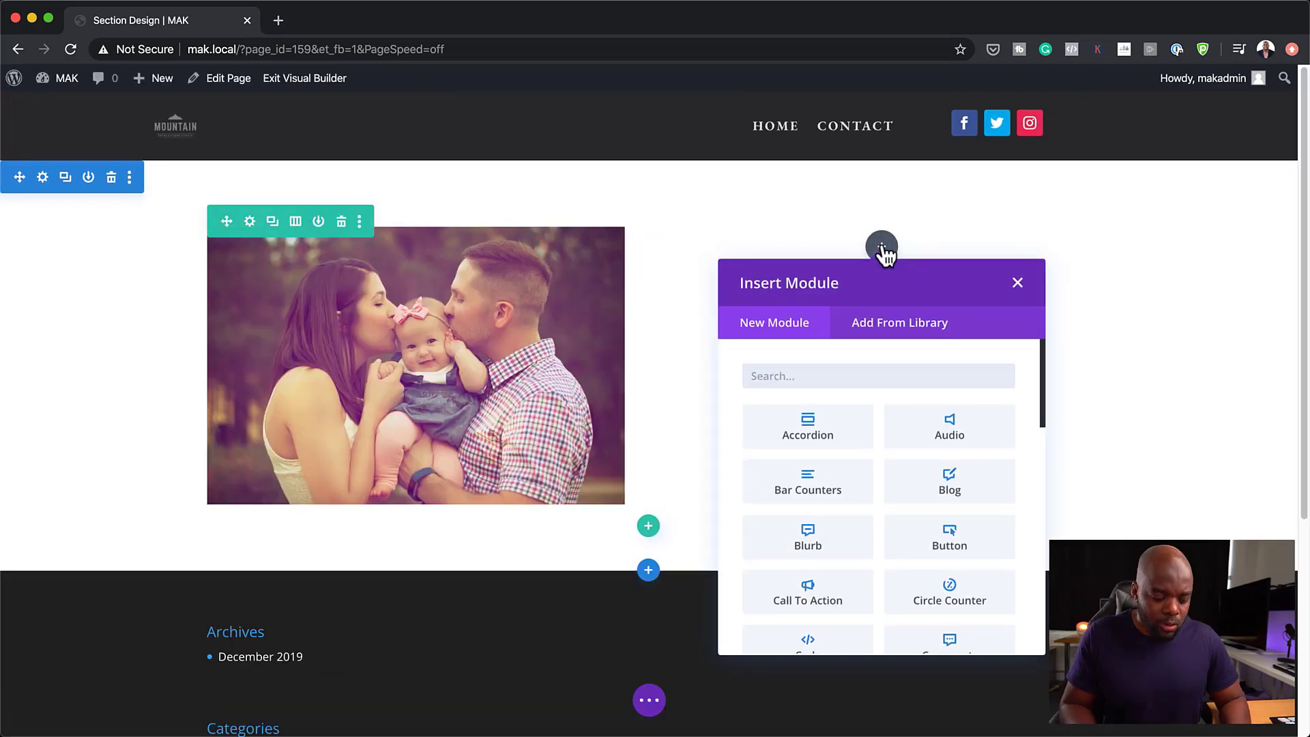
{"action": "type", "text": "Text"}
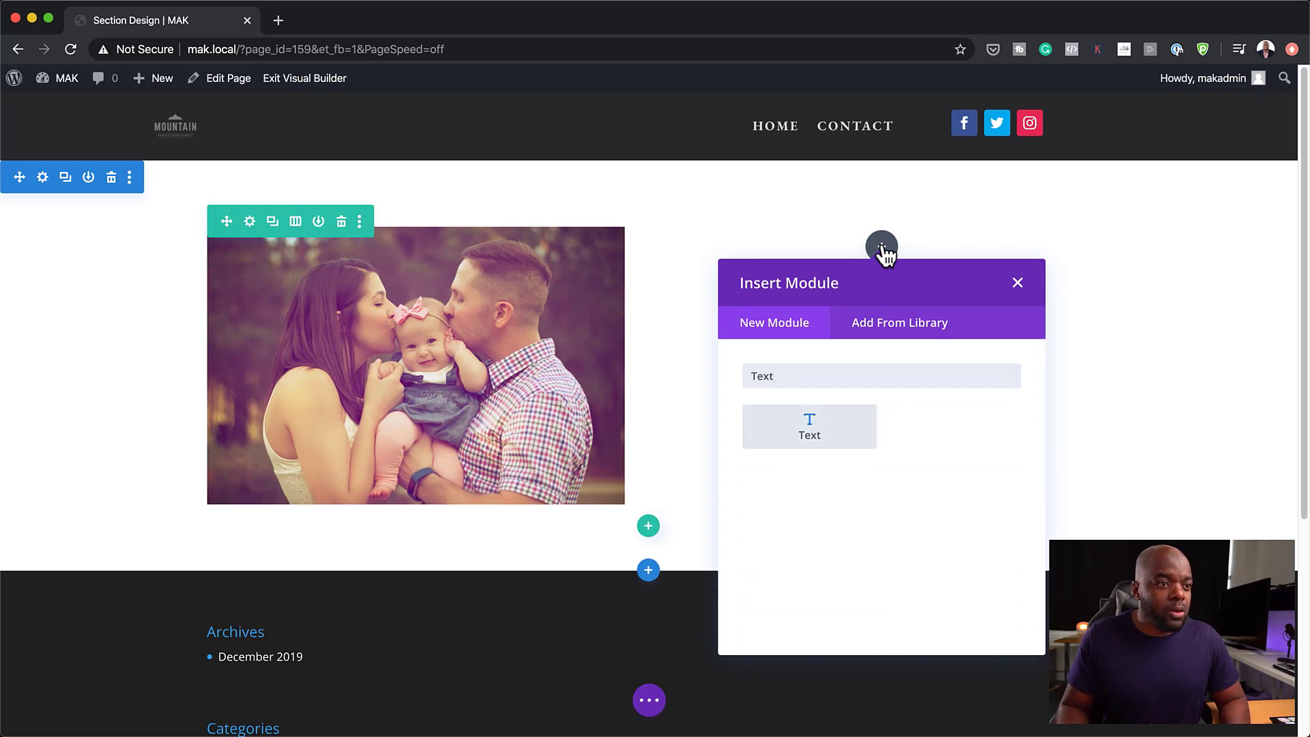
{"action": "left_click", "coordinate": [838, 428]}
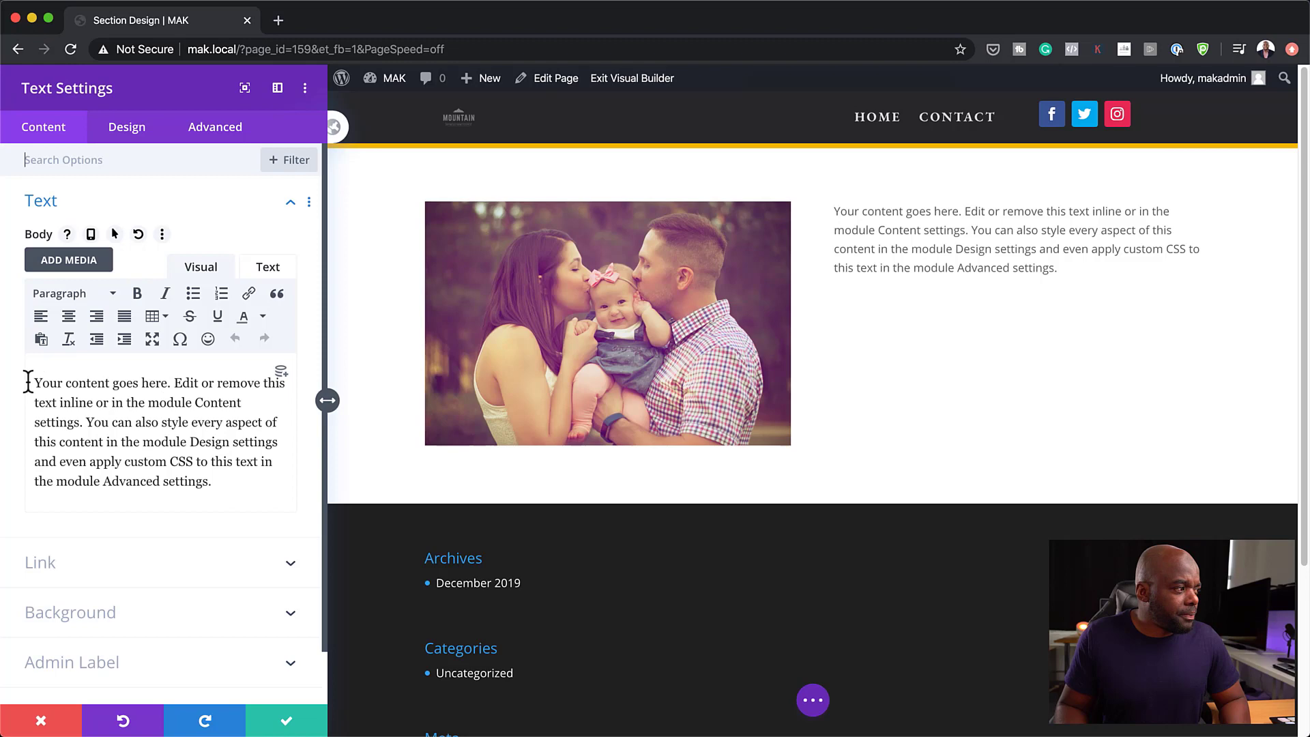
- Replace the text module's placeholder body with the first short Lorem ipsum paragraph from lorem2.com
{"action": "left_click", "coordinate": [278, 19]}
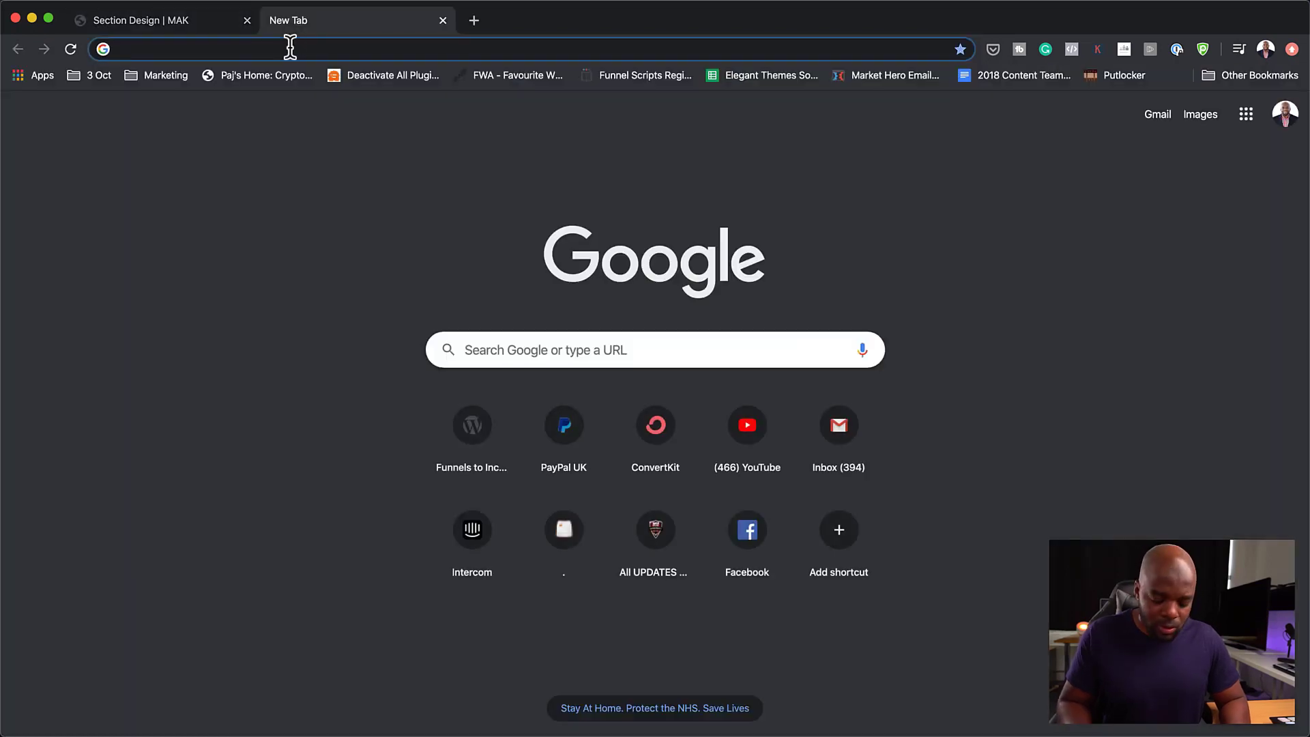
{"action": "type", "text": "loren"}
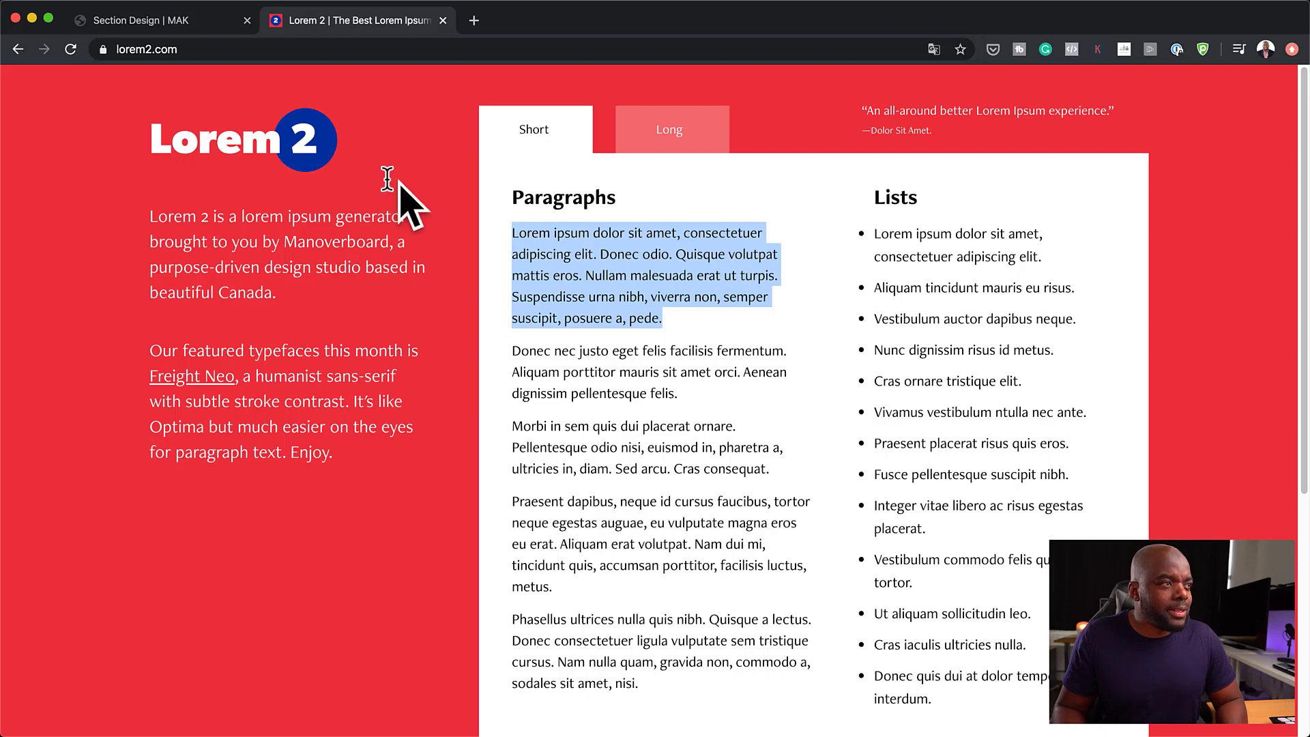
{"action": "left_click", "coordinate": [183, 23]}
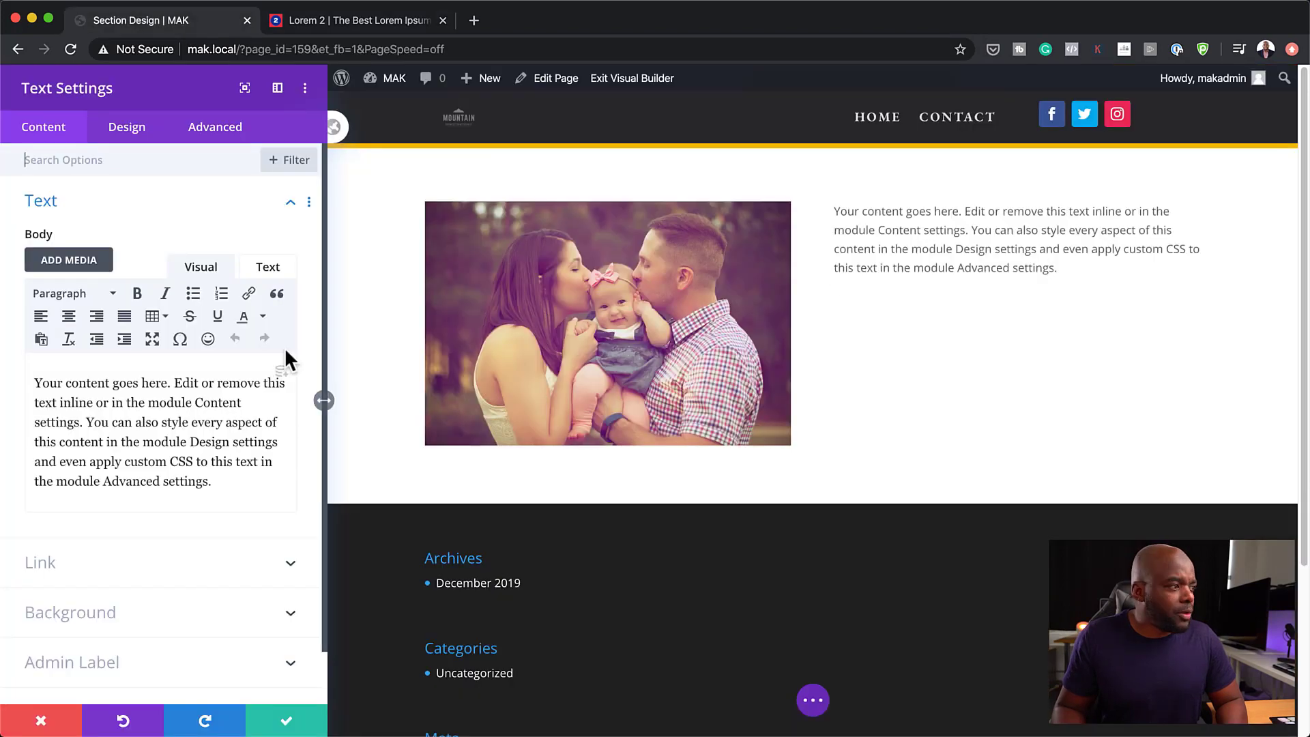
{"action": "left_click_drag", "start_coordinate": [219, 485], "coordinate": [37, 383]}
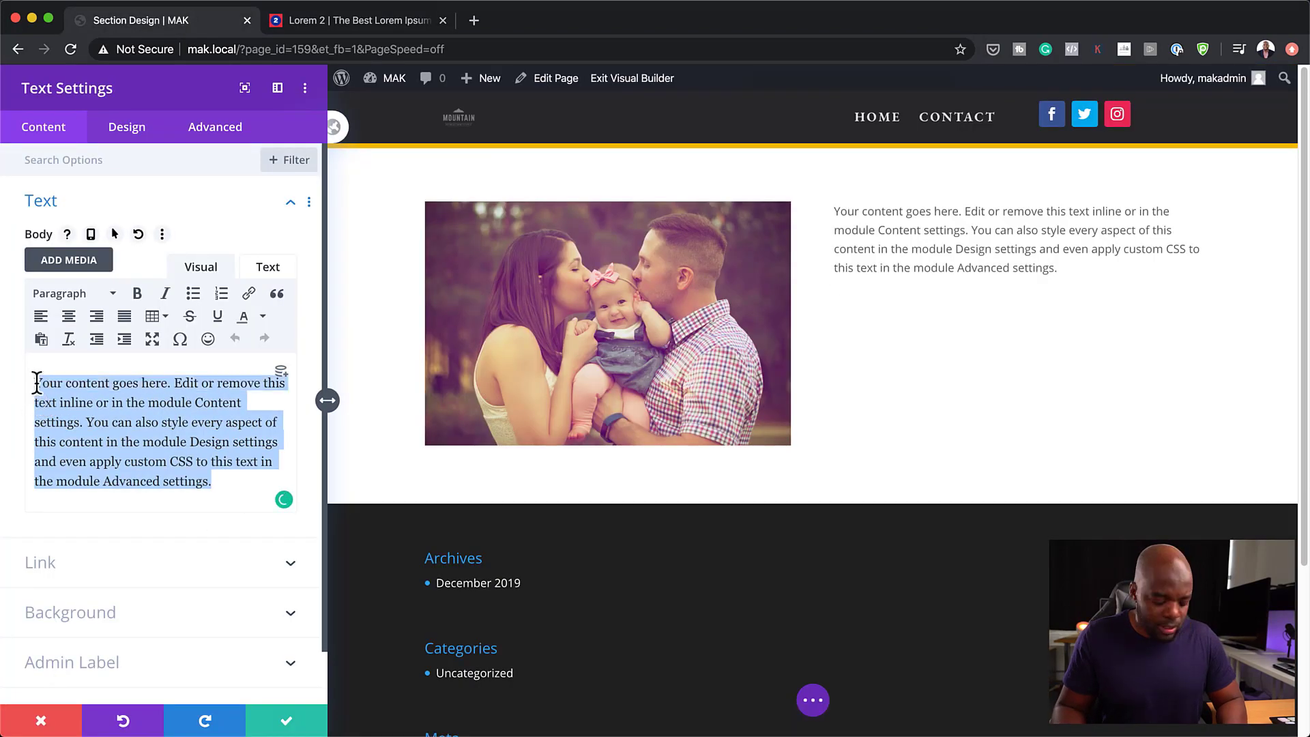
{"action": "type", "text": "Lorem ipsum dolor sit amet, consectetuer adipiscing elit. Donec odio. Quisque volutpat mattis eros. Nullam malesuada erat ut turpis. Suspendisse urna nibh, viverra non, semper suscipit, posuere a, pede."}
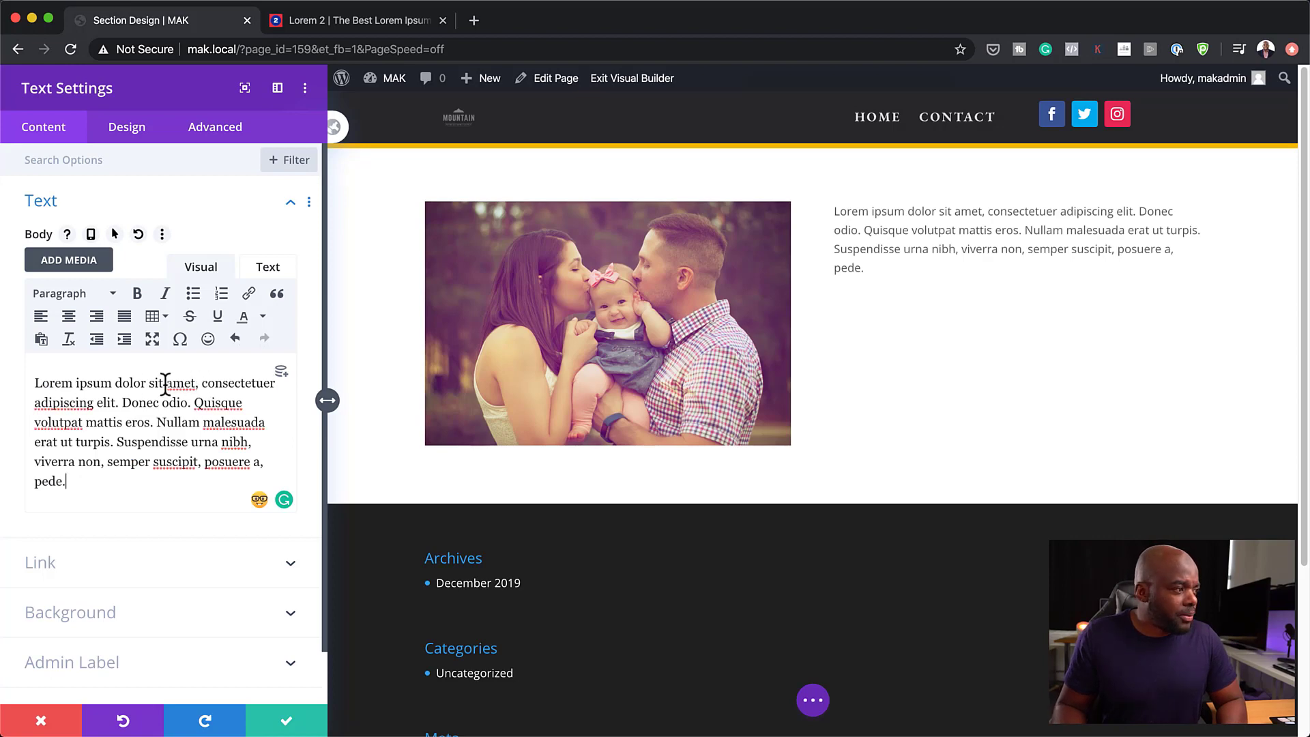
- Copy the phrase "Donec odio. Quisque" from the body text and save the text module
{"action": "left_click_drag", "start_coordinate": [123, 402], "coordinate": [246, 404]}
{"action": "key", "text": "ctrl+c"}
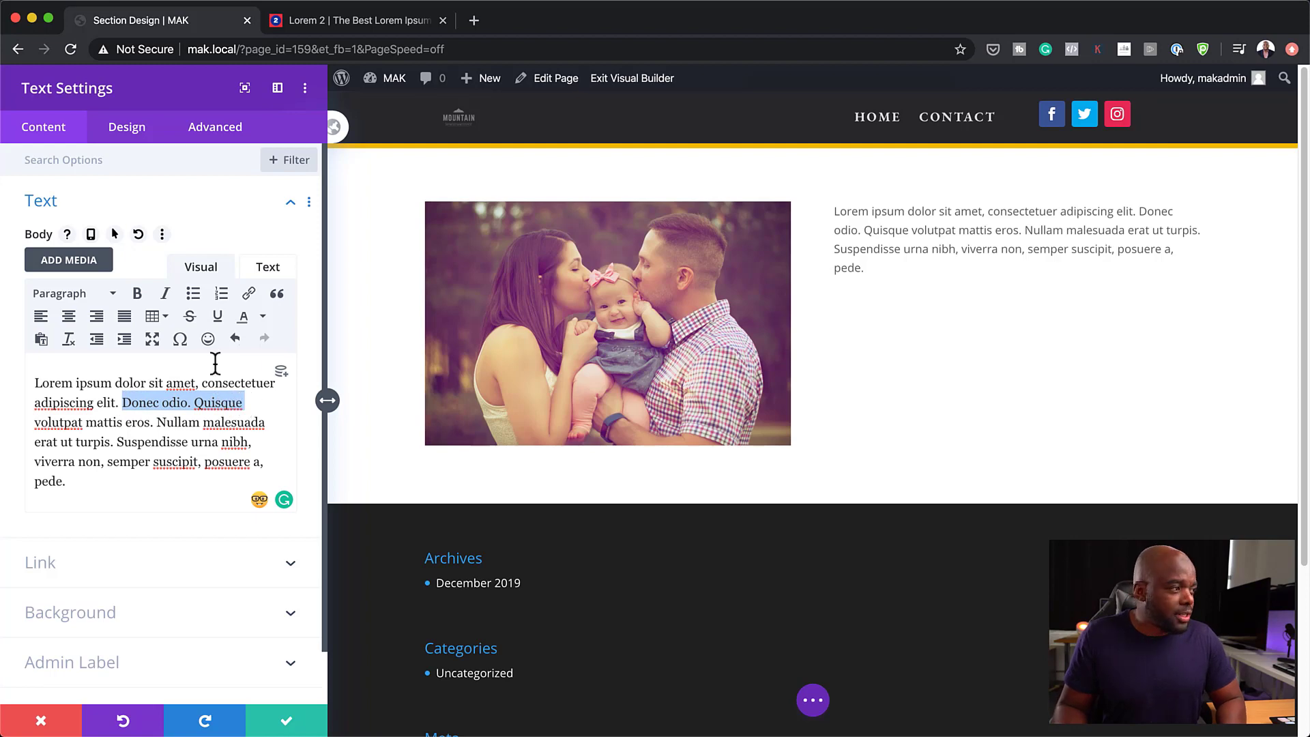
{"action": "left_click", "coordinate": [286, 720]}
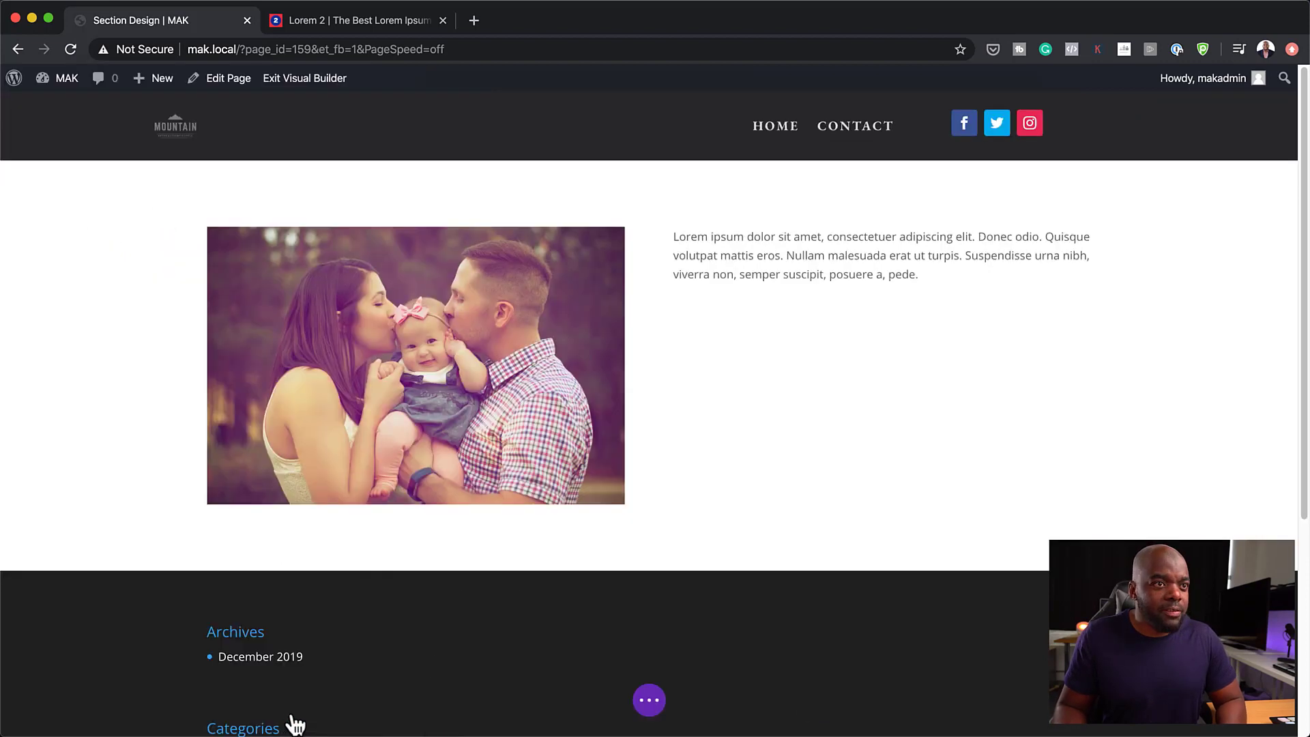
- Duplicate the text module and replace the upper copy's body with "Donec odio Quisque", without the full stop
{"action": "left_click", "coordinate": [876, 238]}
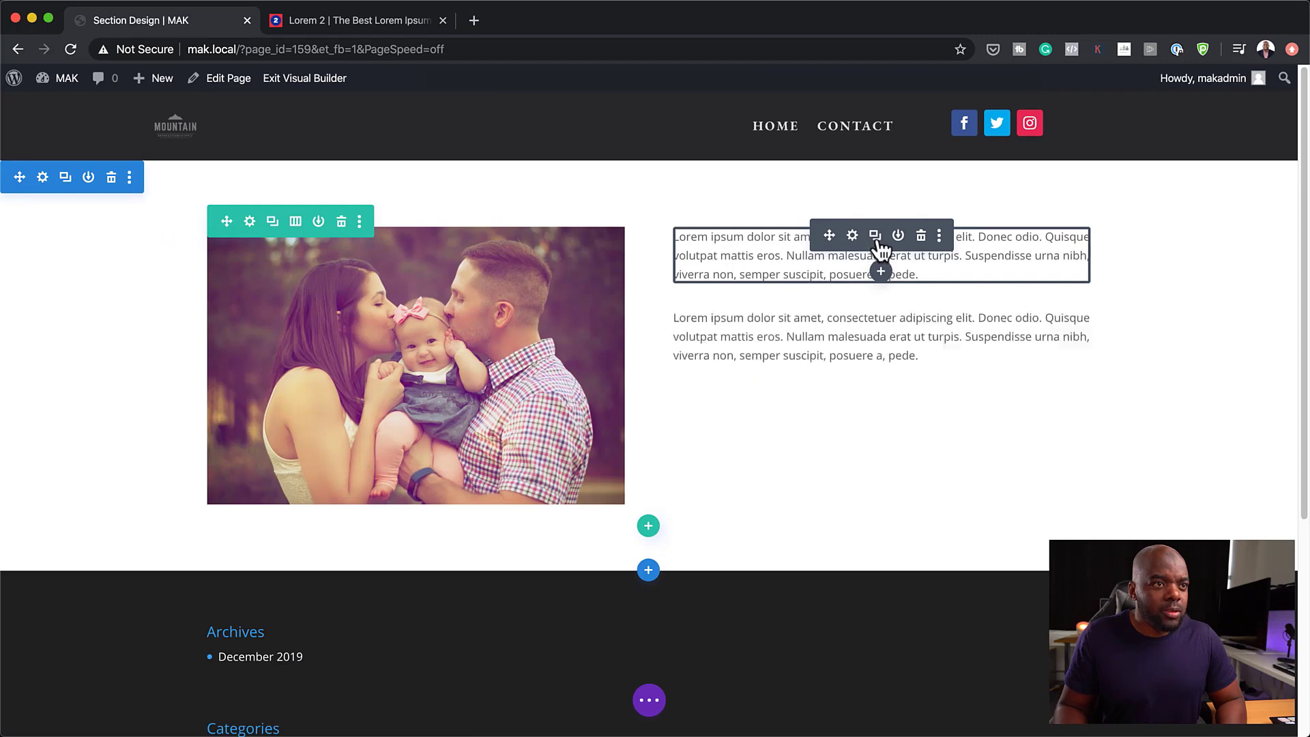
{"action": "left_click", "coordinate": [853, 236]}
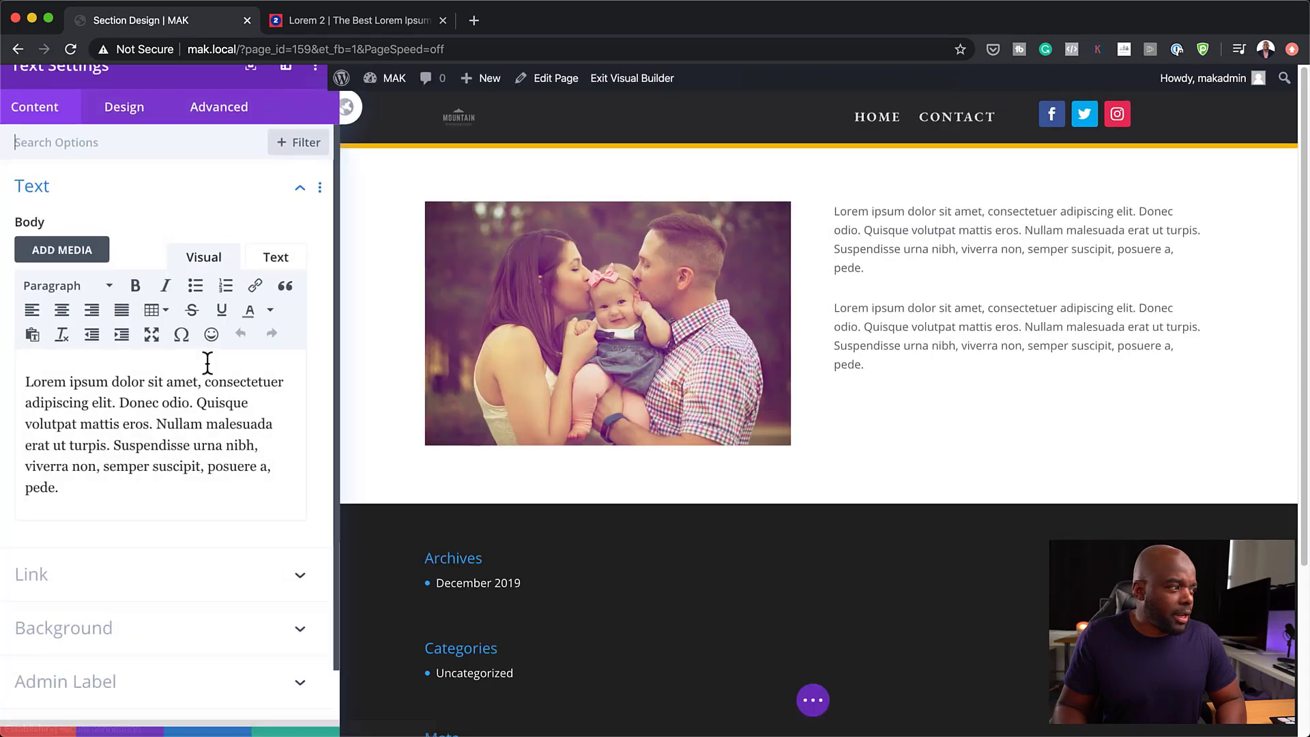
{"action": "left_click_drag", "start_coordinate": [69, 483], "coordinate": [12, 362]}
{"action": "key", "text": "ctrl+v"}
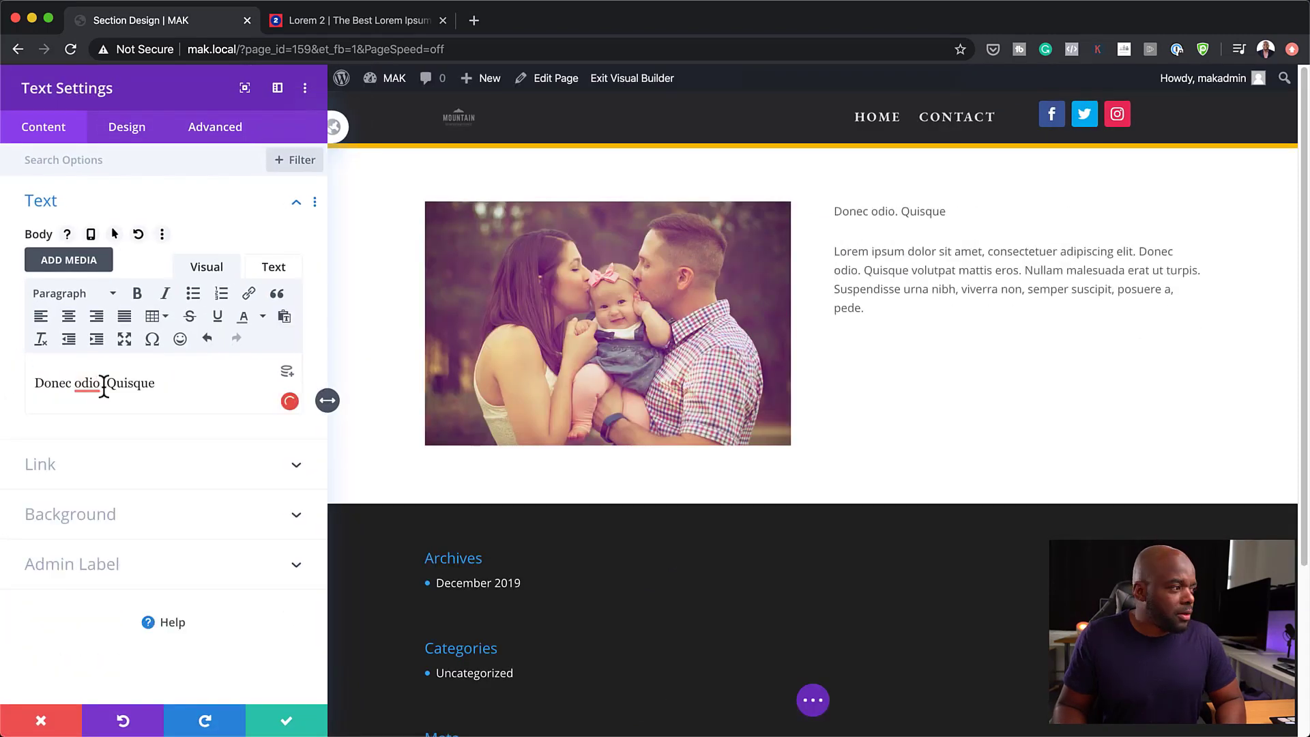
{"action": "key", "text": "BackSpace"}
- Format the "Donec odio Quisque" text as Heading 1 and save the module
{"action": "left_click_drag", "start_coordinate": [151, 384], "coordinate": [41, 381]}
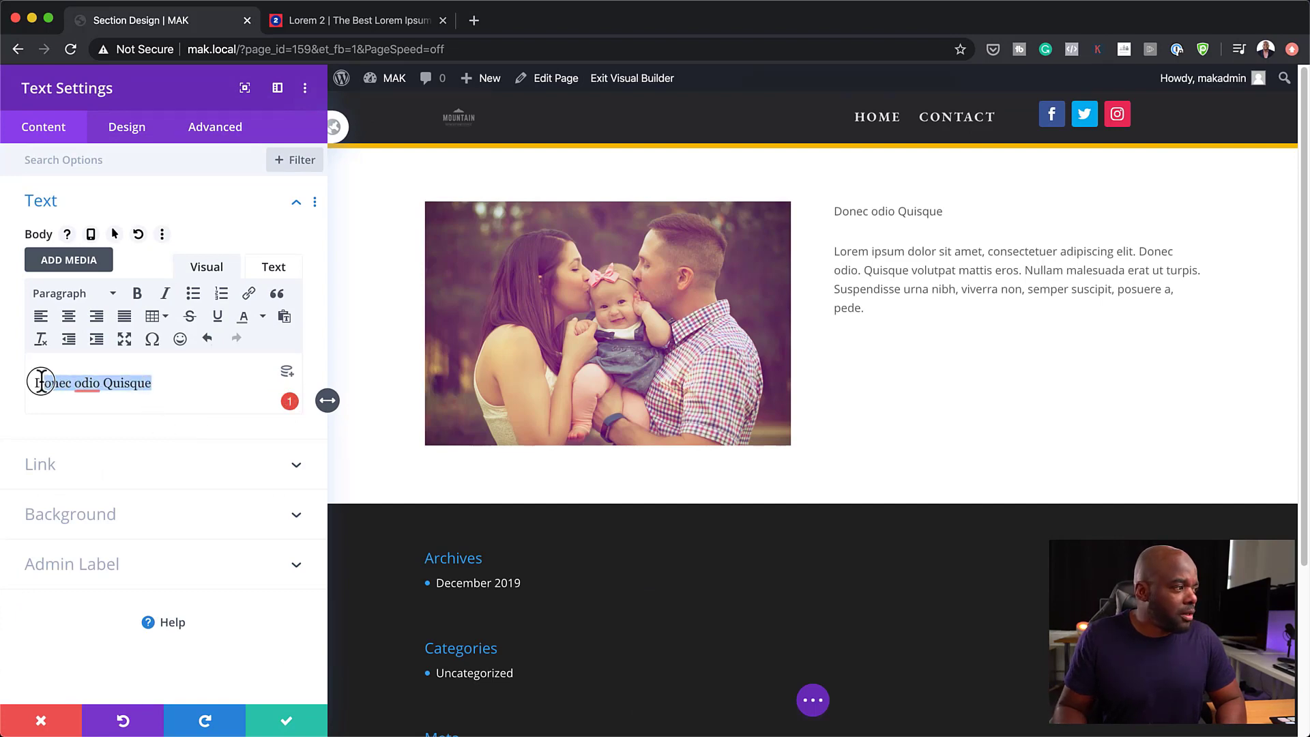
{"action": "left_click", "coordinate": [81, 292]}
{"action": "left_click", "coordinate": [98, 356]}
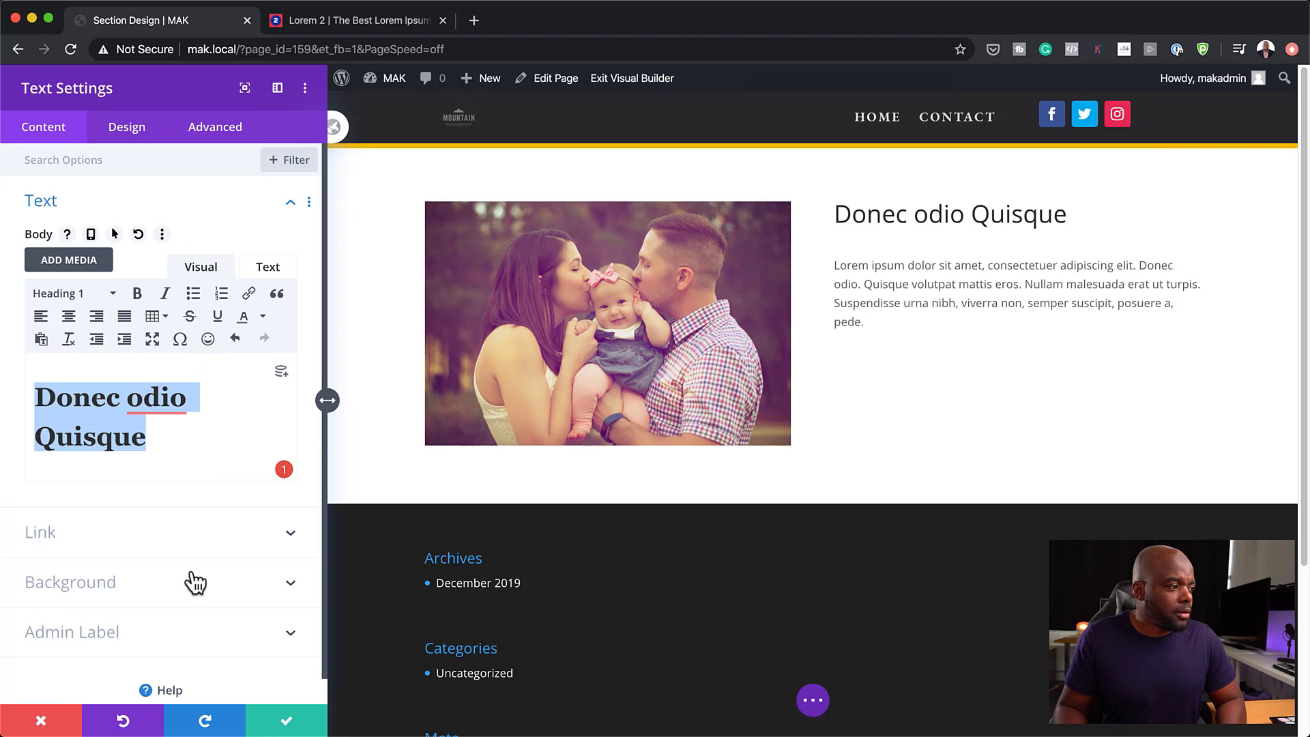
{"action": "left_click", "coordinate": [288, 722]}
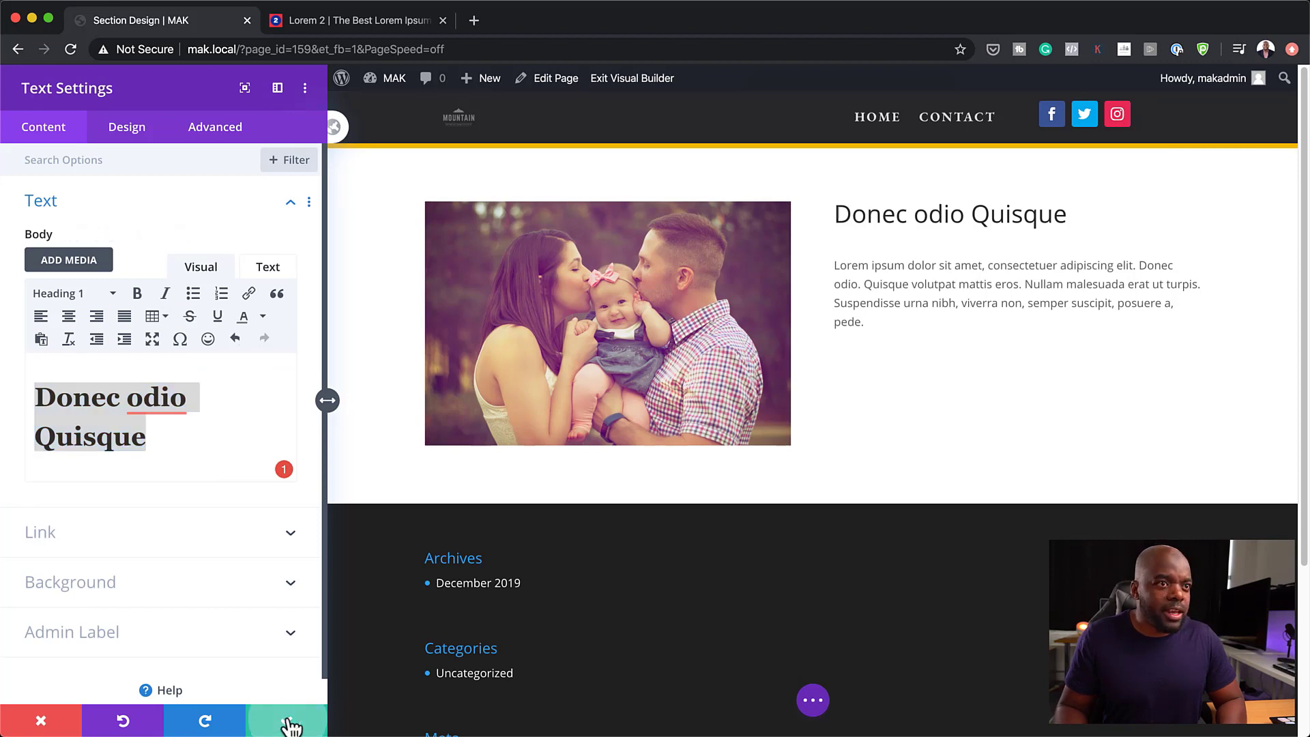
- Add a Button module below the paragraph, keep its default "Click Here" text and save it
{"action": "left_click", "coordinate": [881, 331]}
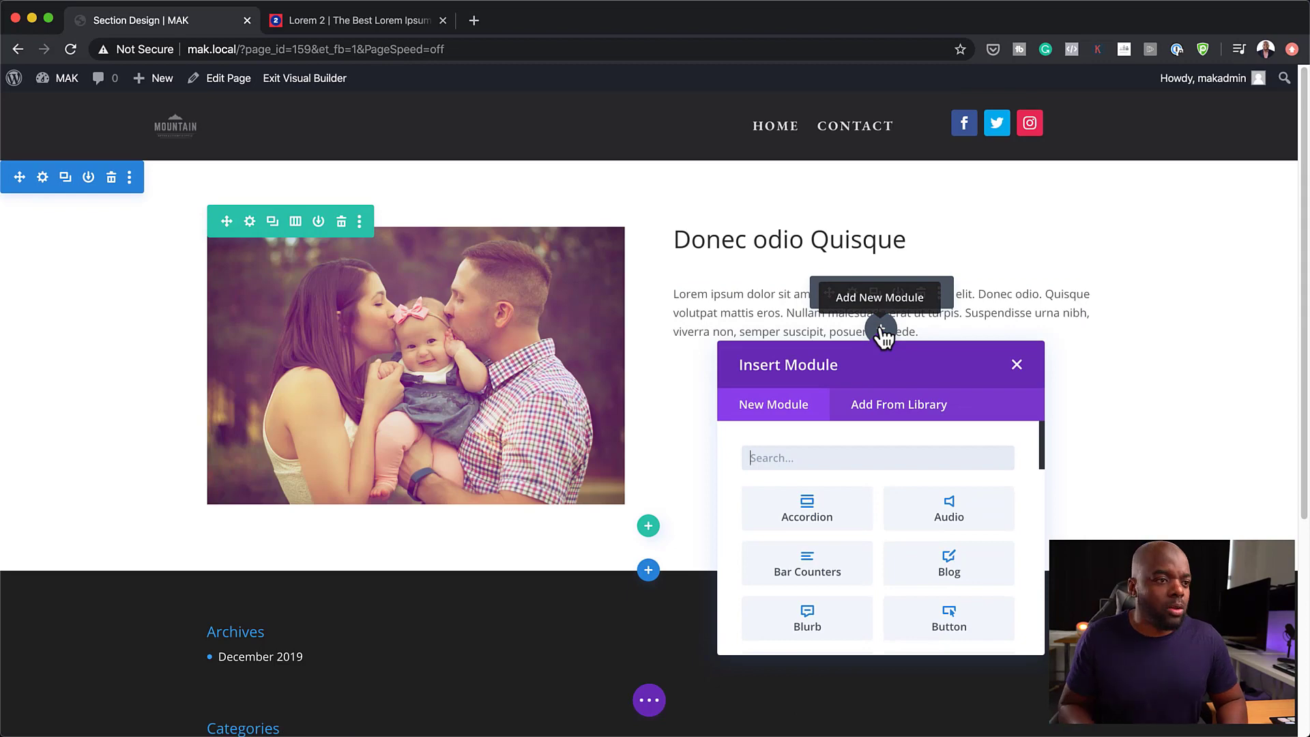
{"action": "type", "text": "b"}
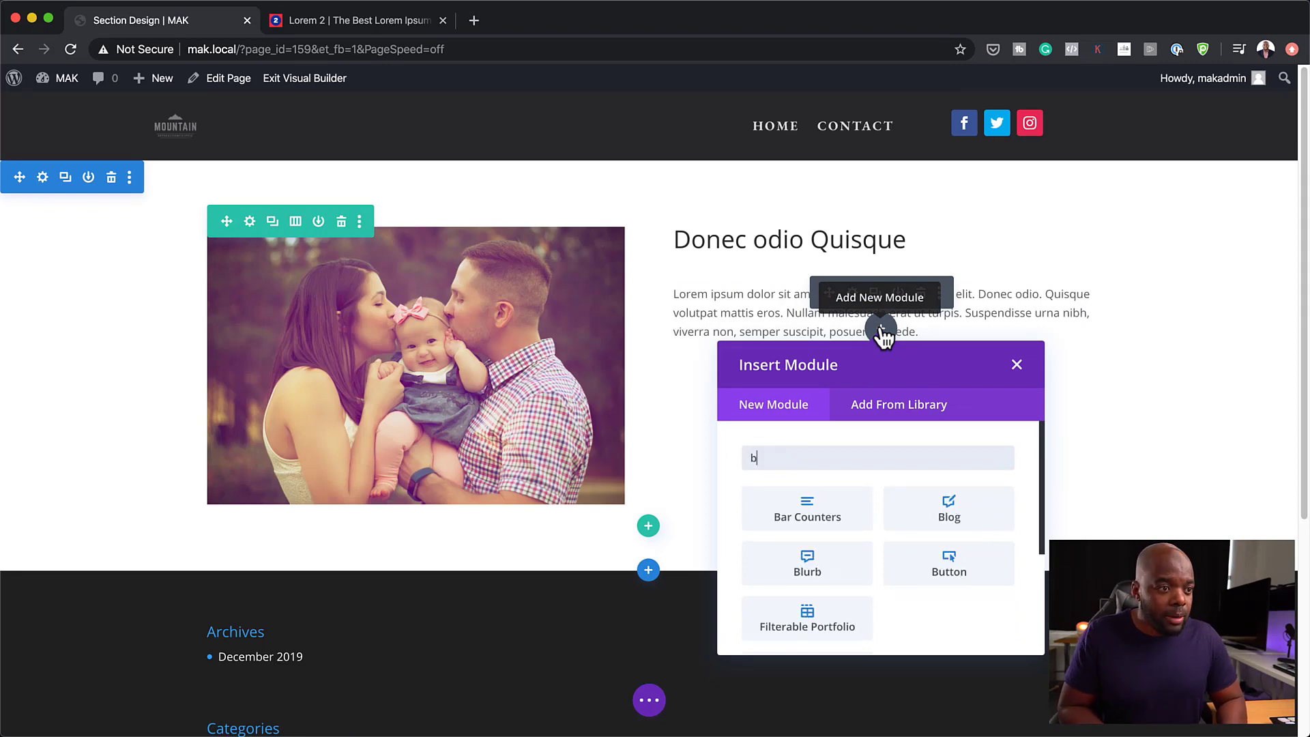
{"action": "left_click", "coordinate": [949, 565]}
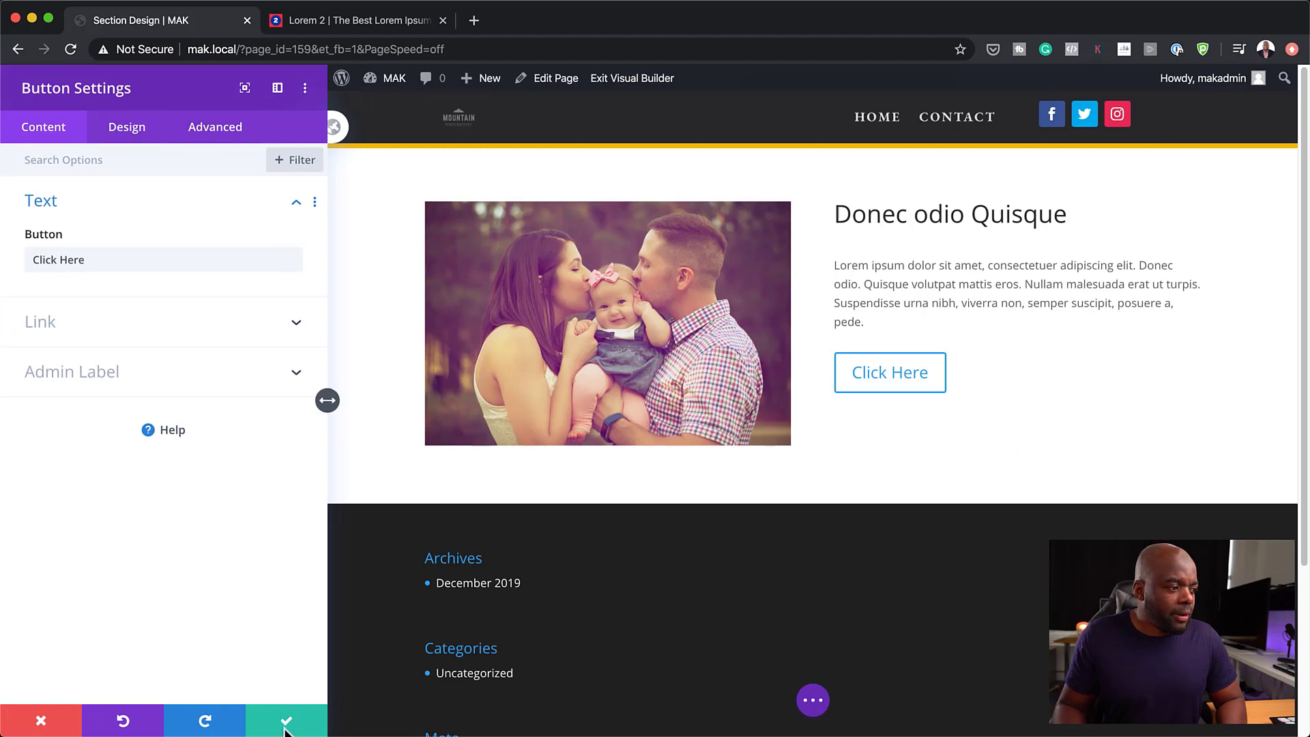
{"action": "left_click", "coordinate": [287, 725]}
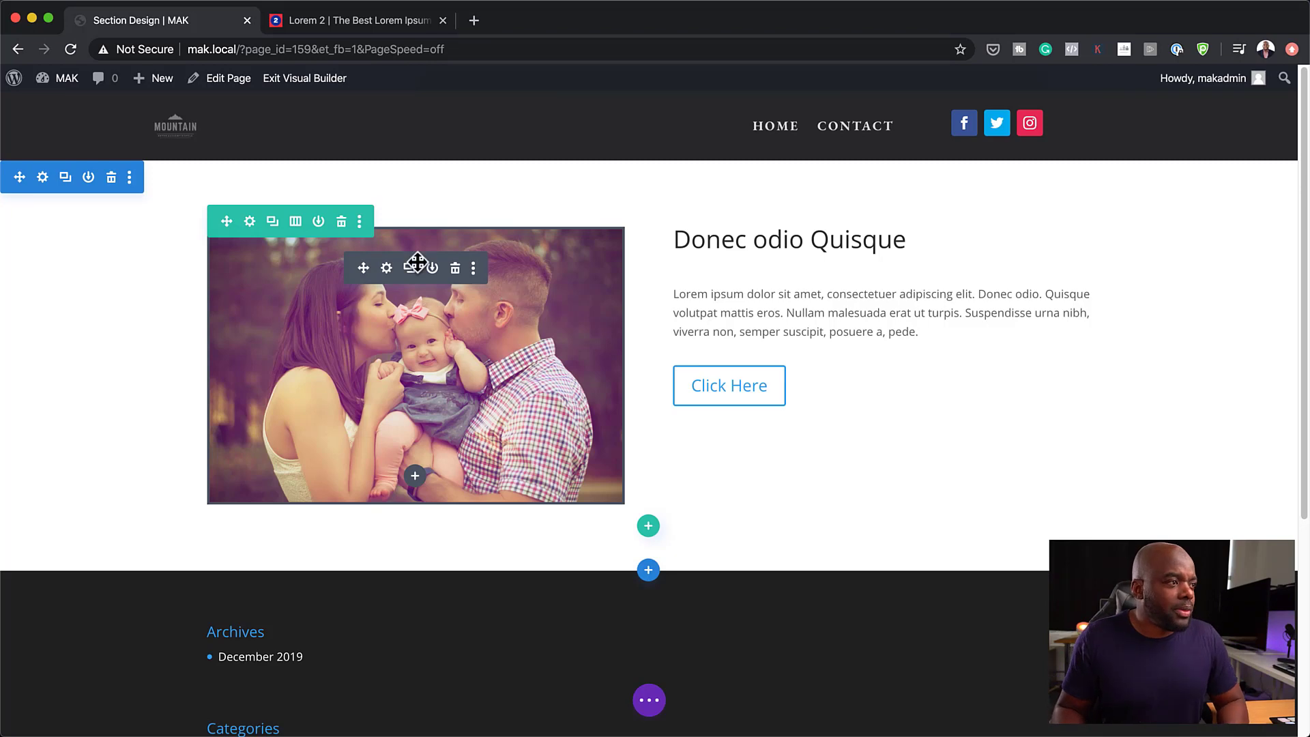
- Set the row's width to 100% in its sizing design settings
{"action": "left_click", "coordinate": [251, 222]}
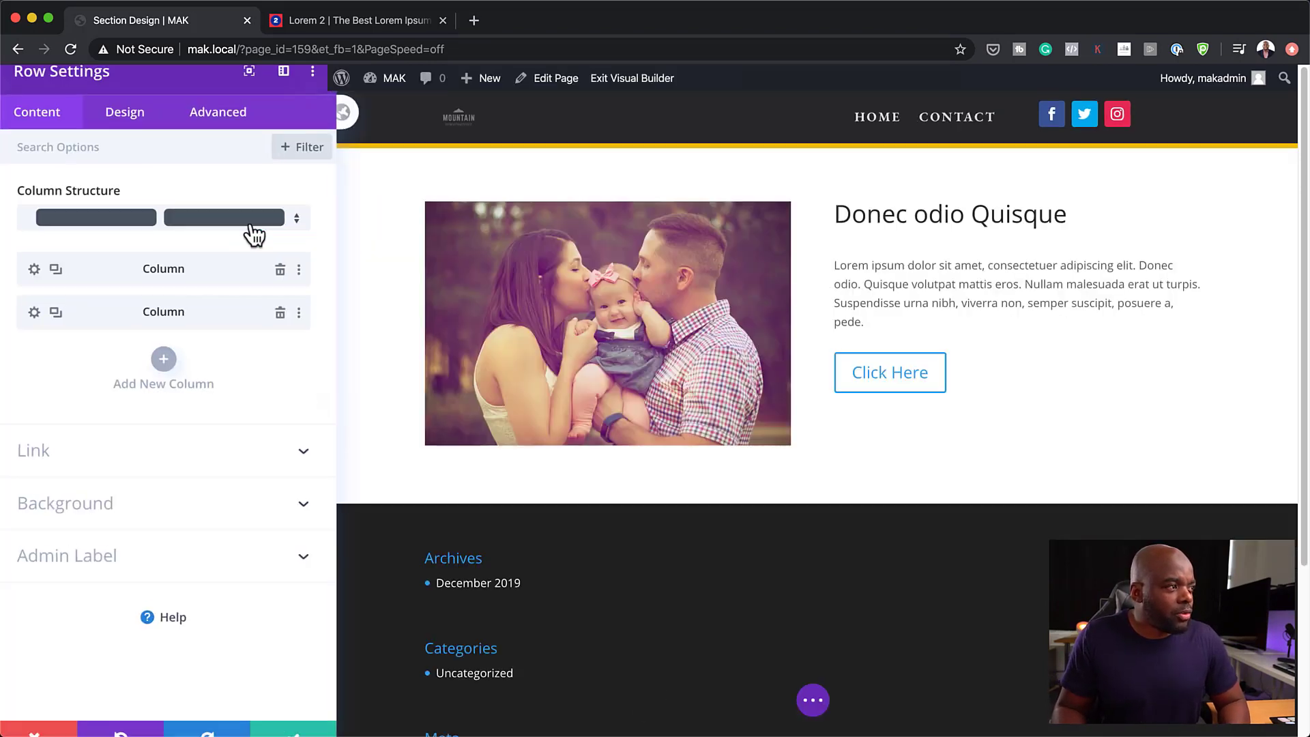
{"action": "left_click", "coordinate": [131, 136]}
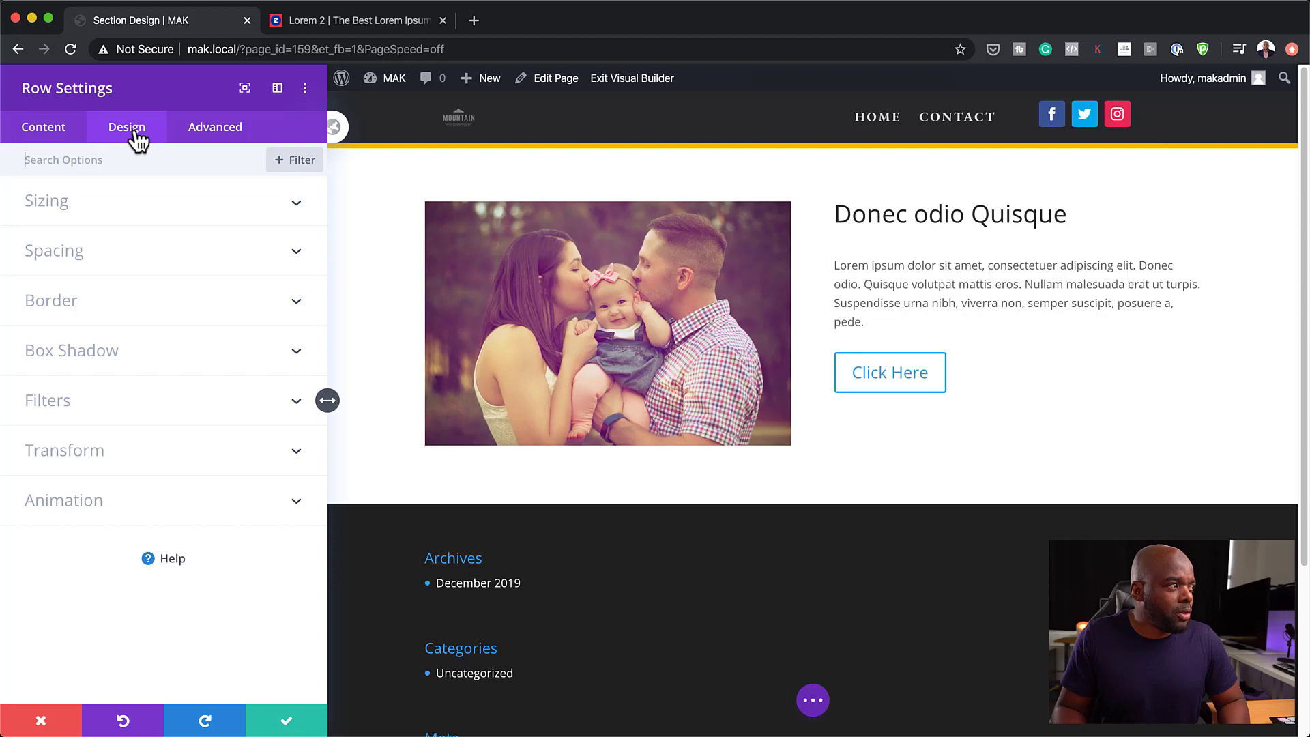
{"action": "left_click", "coordinate": [56, 203]}
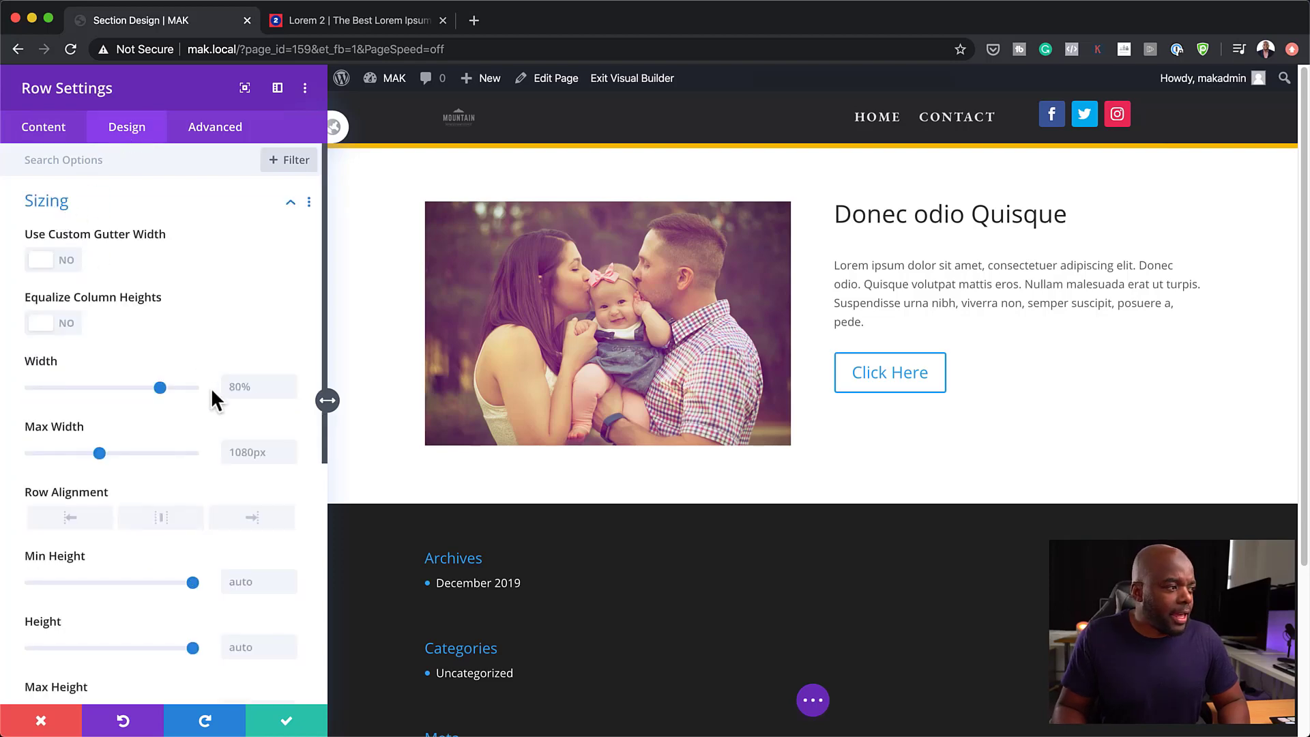
{"action": "left_click_drag", "start_coordinate": [169, 387], "coordinate": [234, 400]}
{"action": "left_click", "coordinate": [264, 386]}
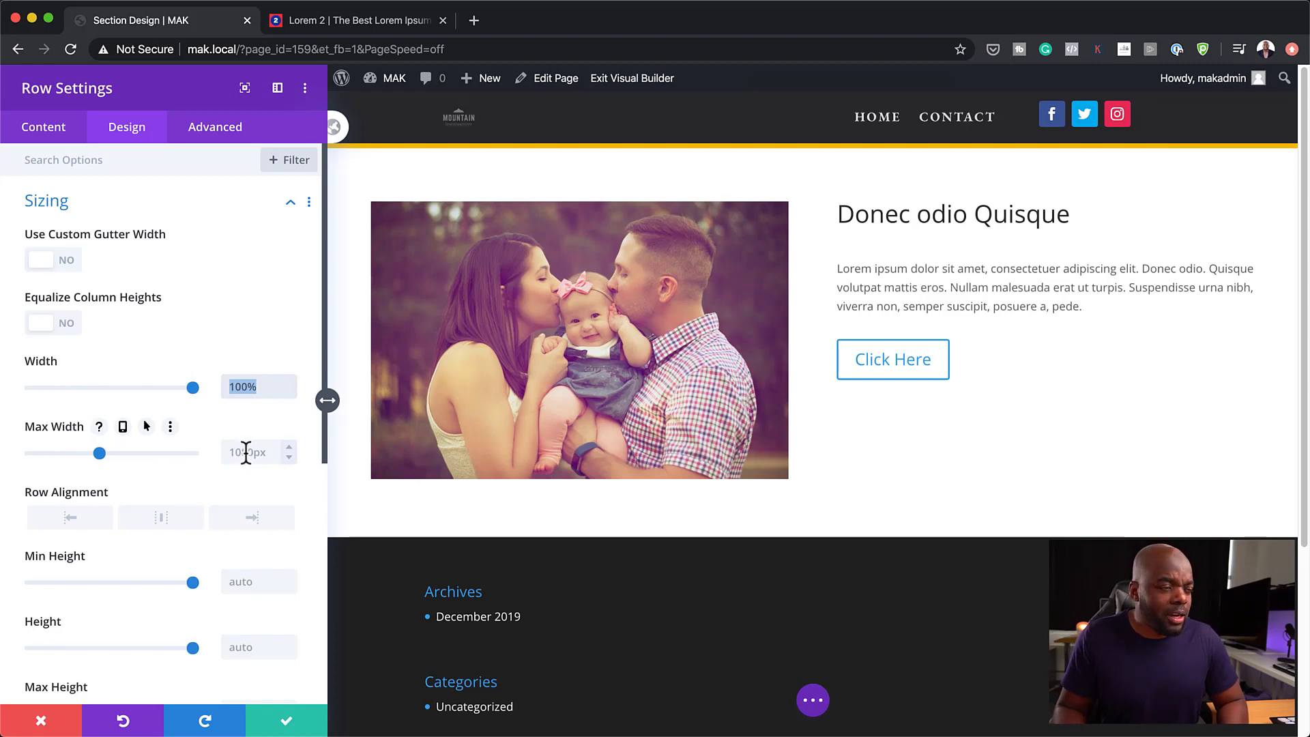
- Set the row's maximum width to 100%, turn on Equalize Column Heights and save the row settings
{"action": "left_click", "coordinate": [287, 724]}
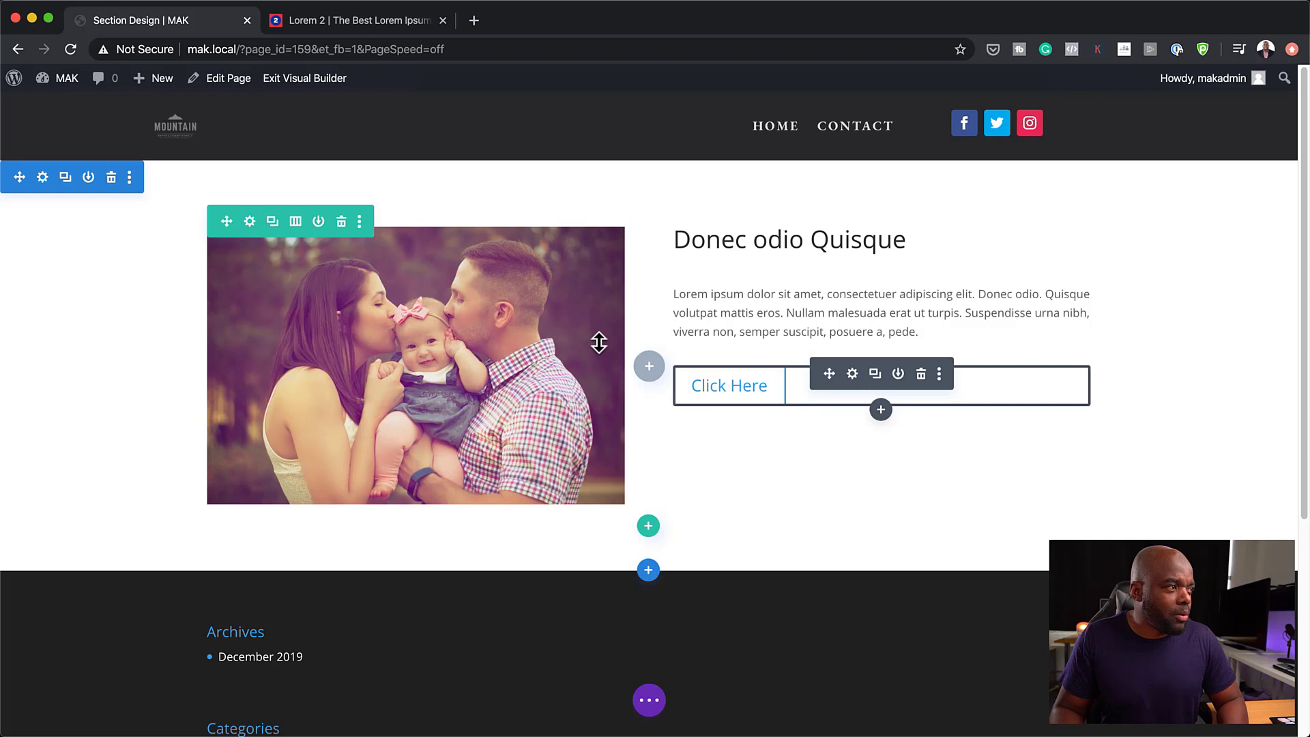
{"action": "left_click", "coordinate": [251, 223]}
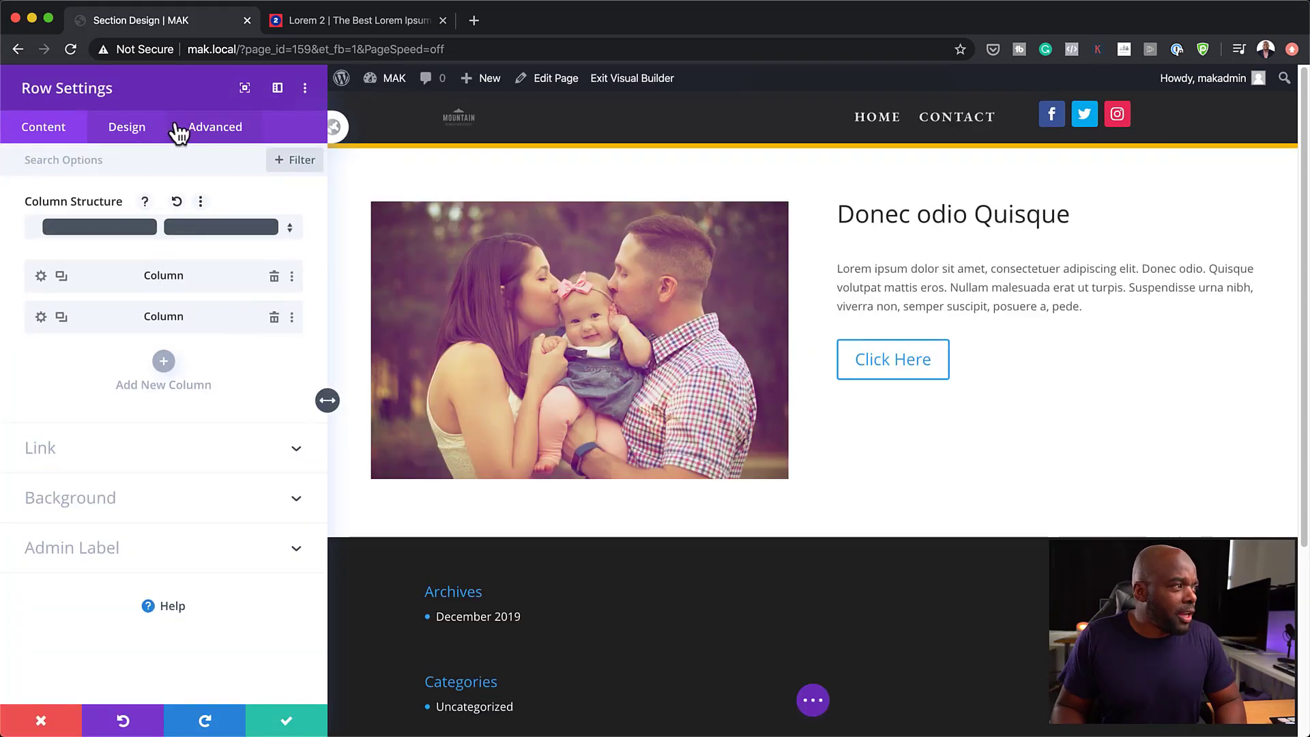
{"action": "left_click", "coordinate": [131, 134]}
{"action": "left_click", "coordinate": [54, 203]}
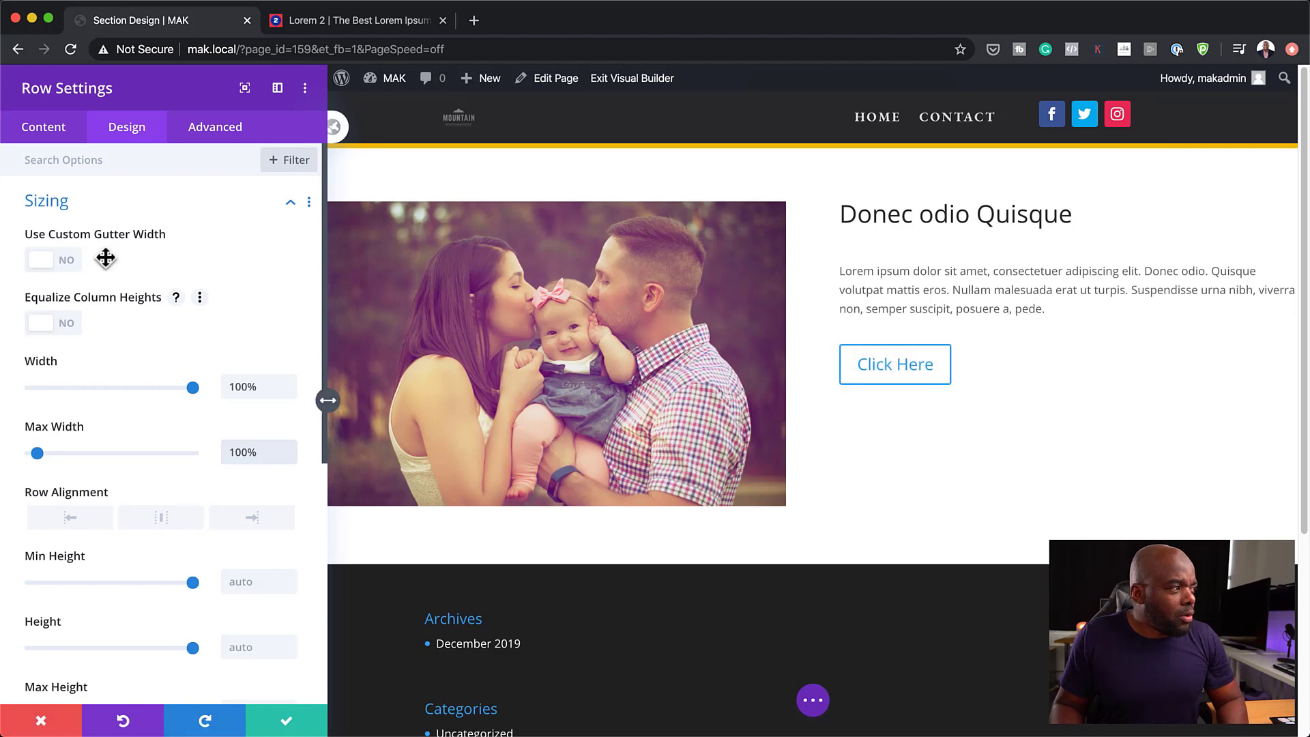
{"action": "left_click", "coordinate": [71, 334]}
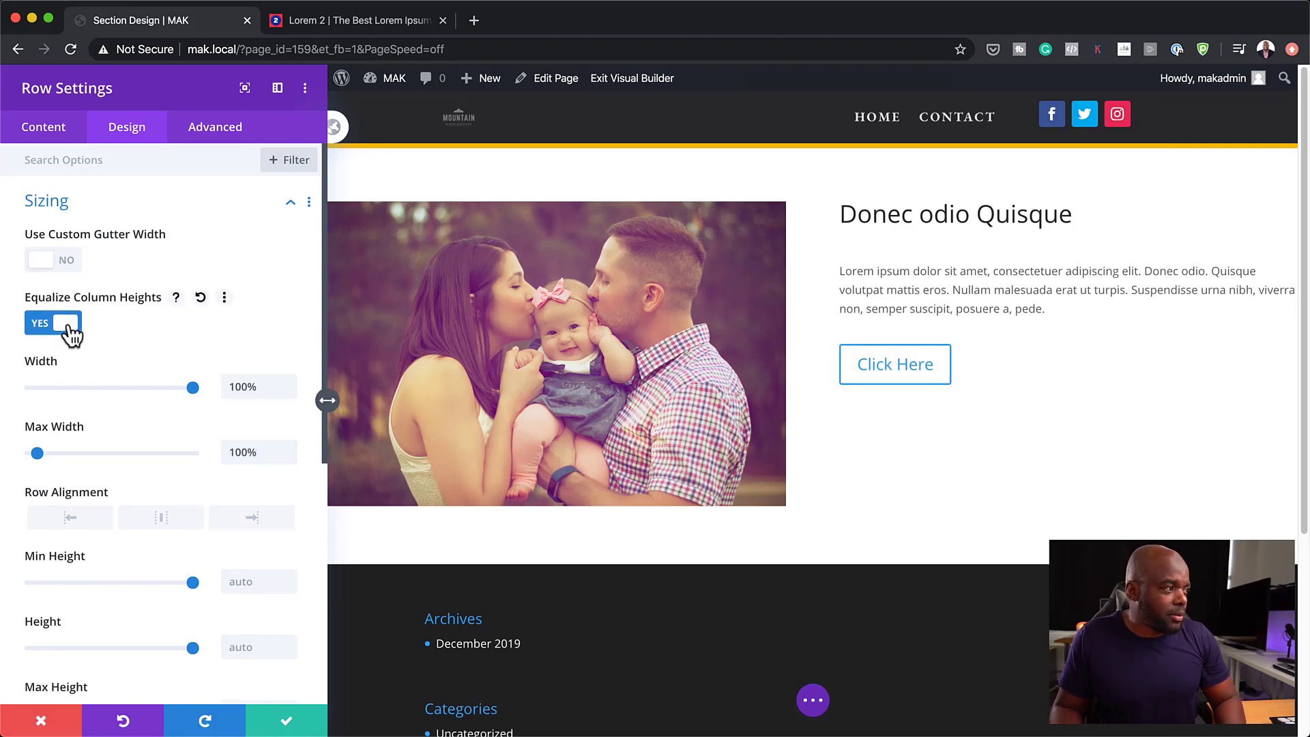
{"action": "left_click", "coordinate": [287, 722]}
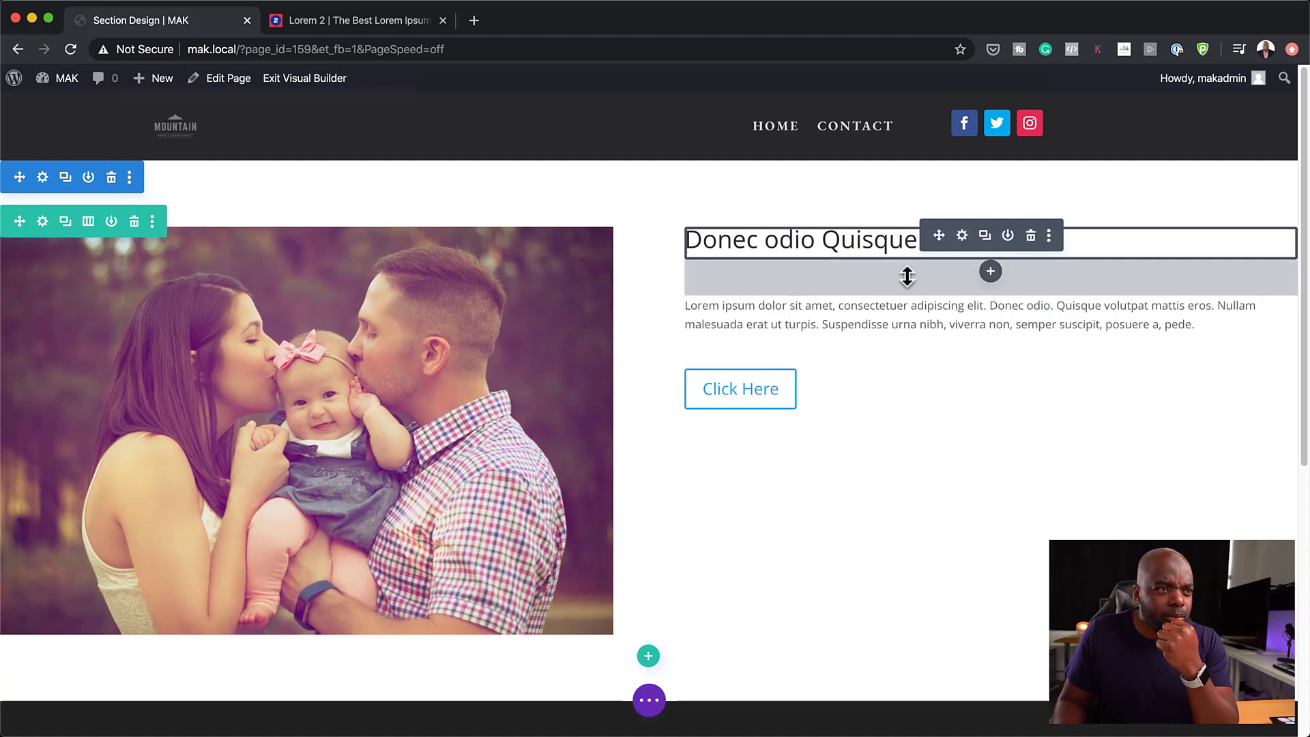
- Set the bottom margin of the "Donec odio Quisque" heading module to 0px and save it
{"action": "left_click", "coordinate": [962, 237]}
{"action": "left_click", "coordinate": [130, 131]}
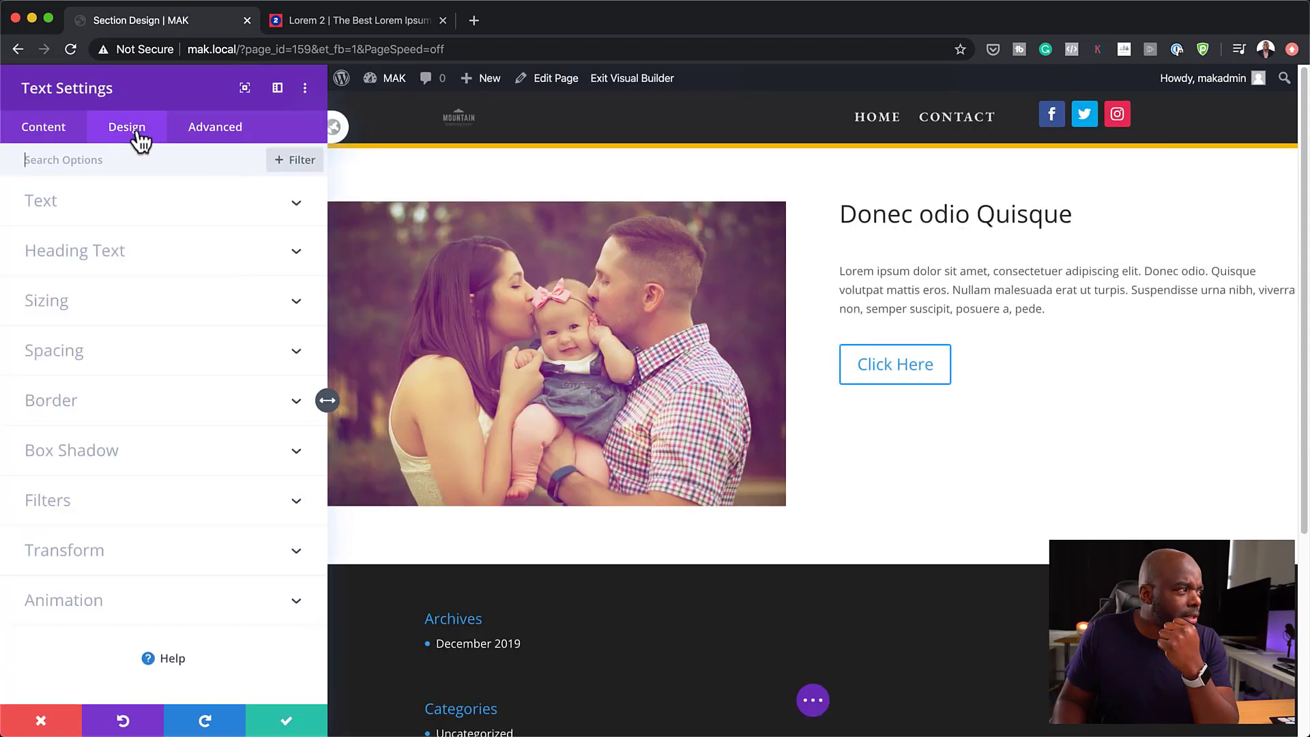
{"action": "left_click", "coordinate": [71, 351]}
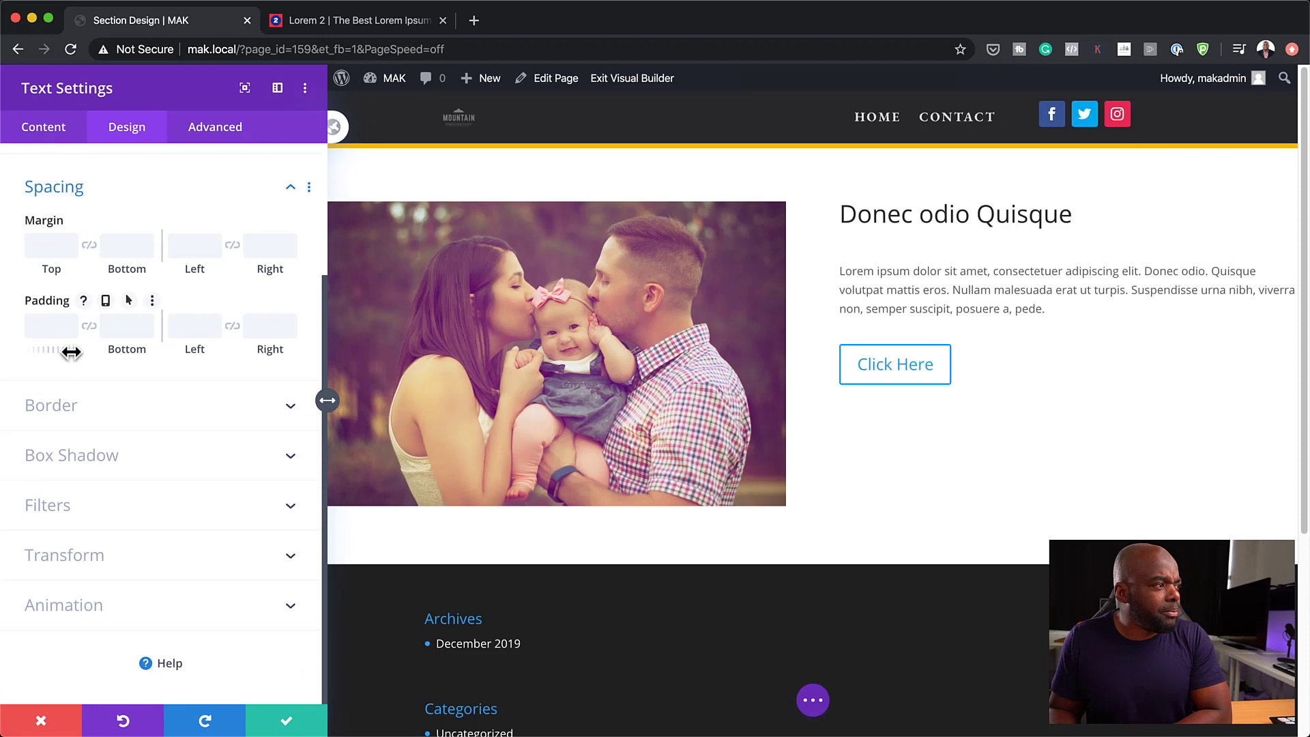
{"action": "left_click", "coordinate": [120, 247]}
{"action": "type", "text": "0"}
{"action": "type", "text": "0px"}
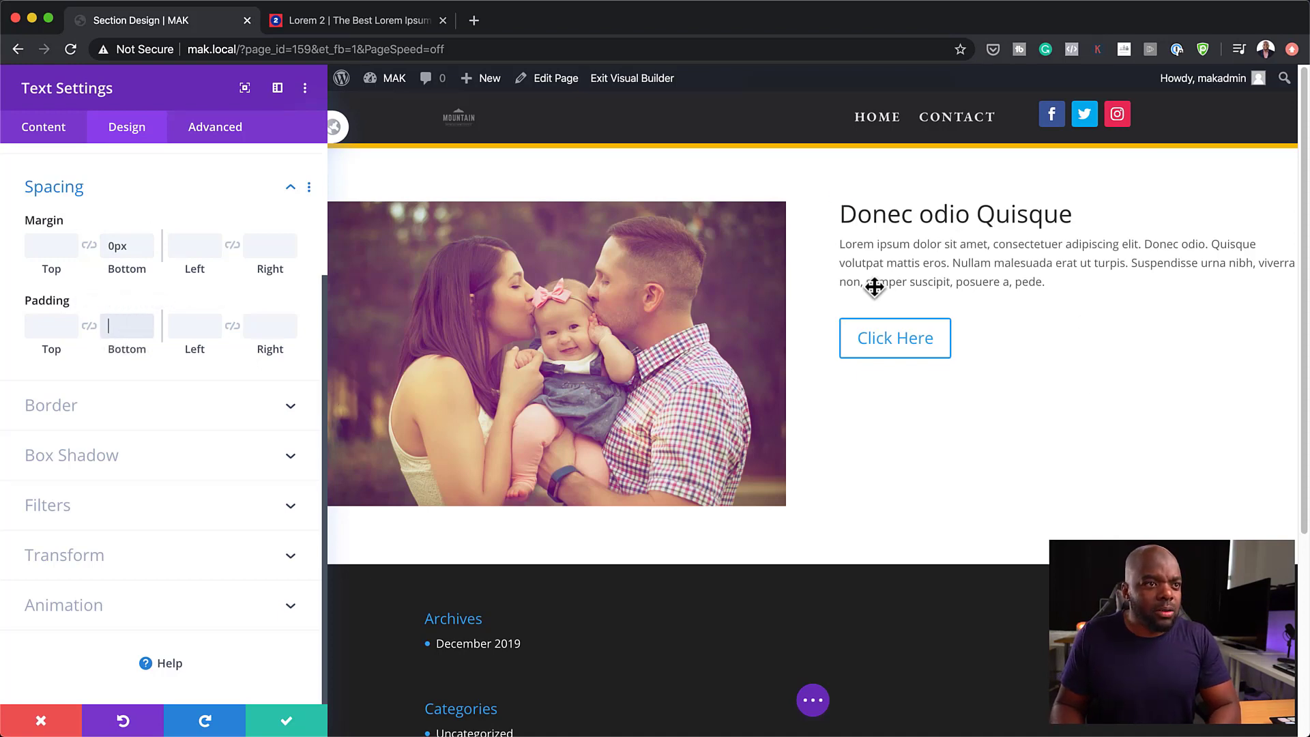
{"action": "left_click", "coordinate": [287, 724]}
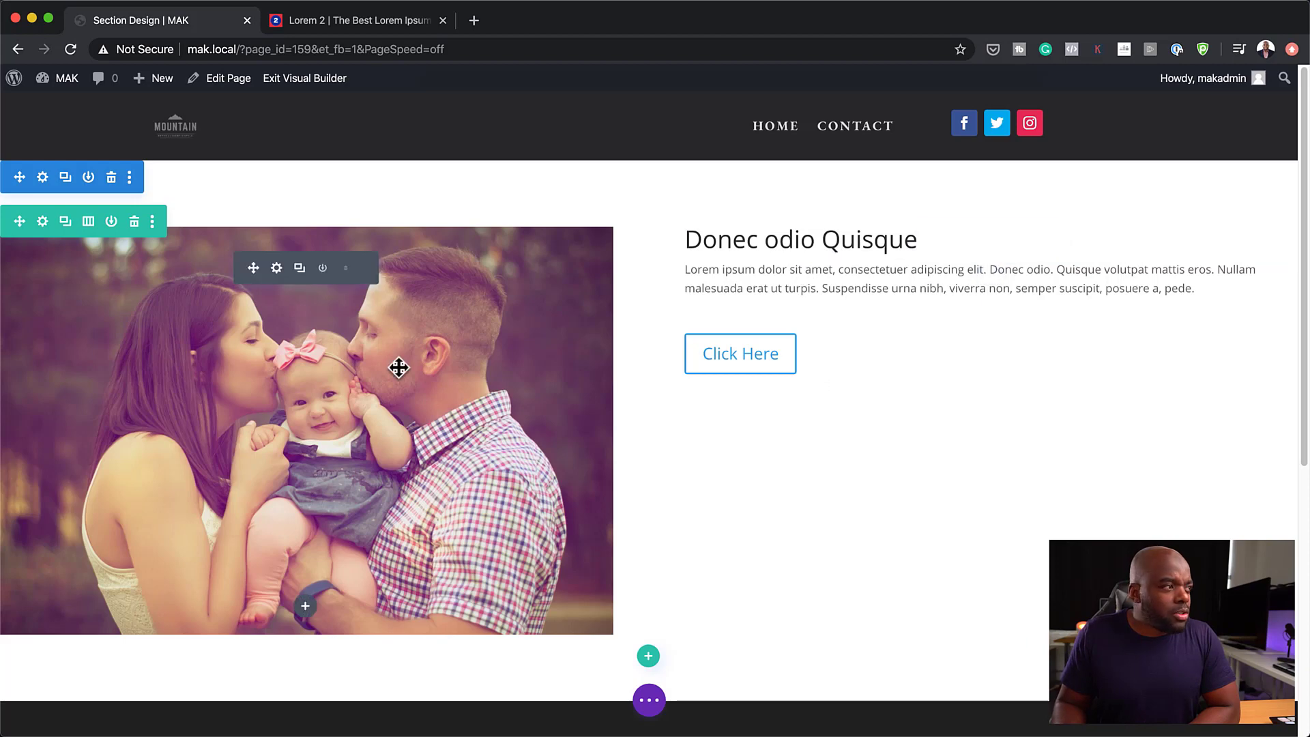
- Vertically centre the row's columns by adding "align-items: center;" to its Main Element custom CSS, and save the row
{"action": "left_click", "coordinate": [42, 223]}
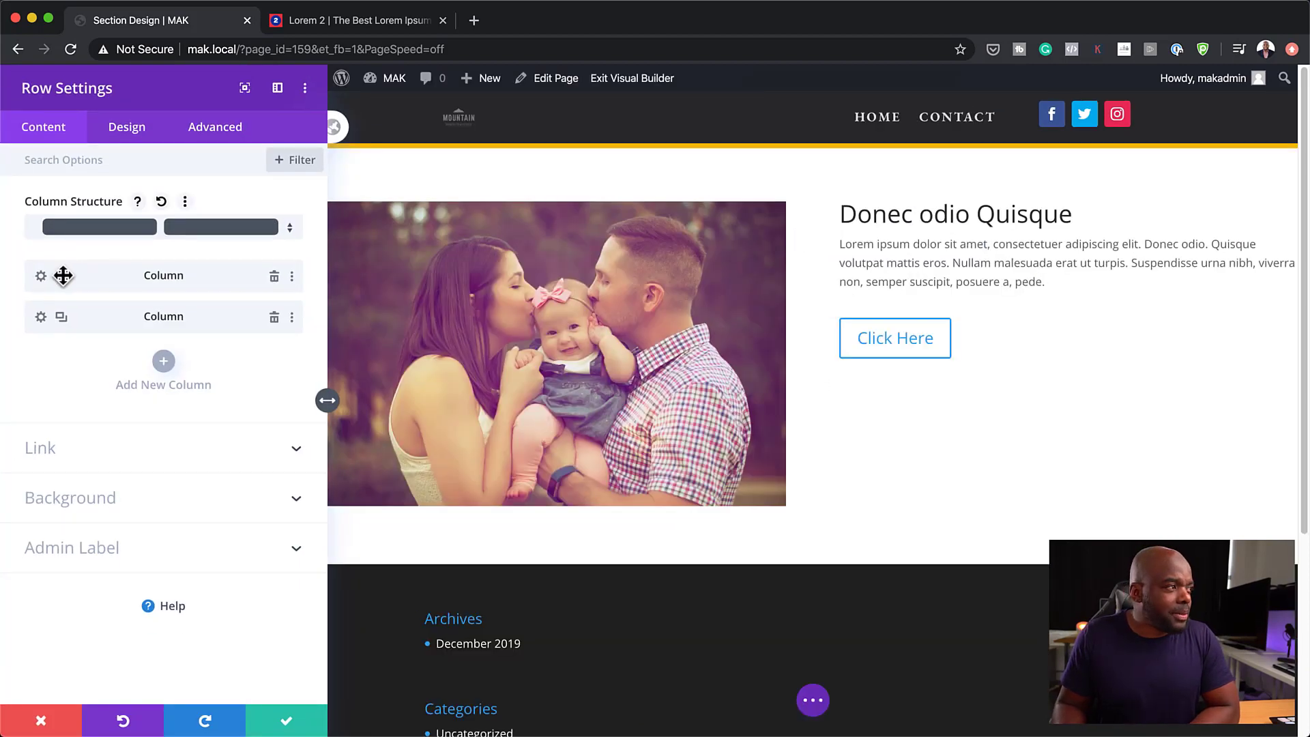
{"action": "left_click", "coordinate": [127, 133]}
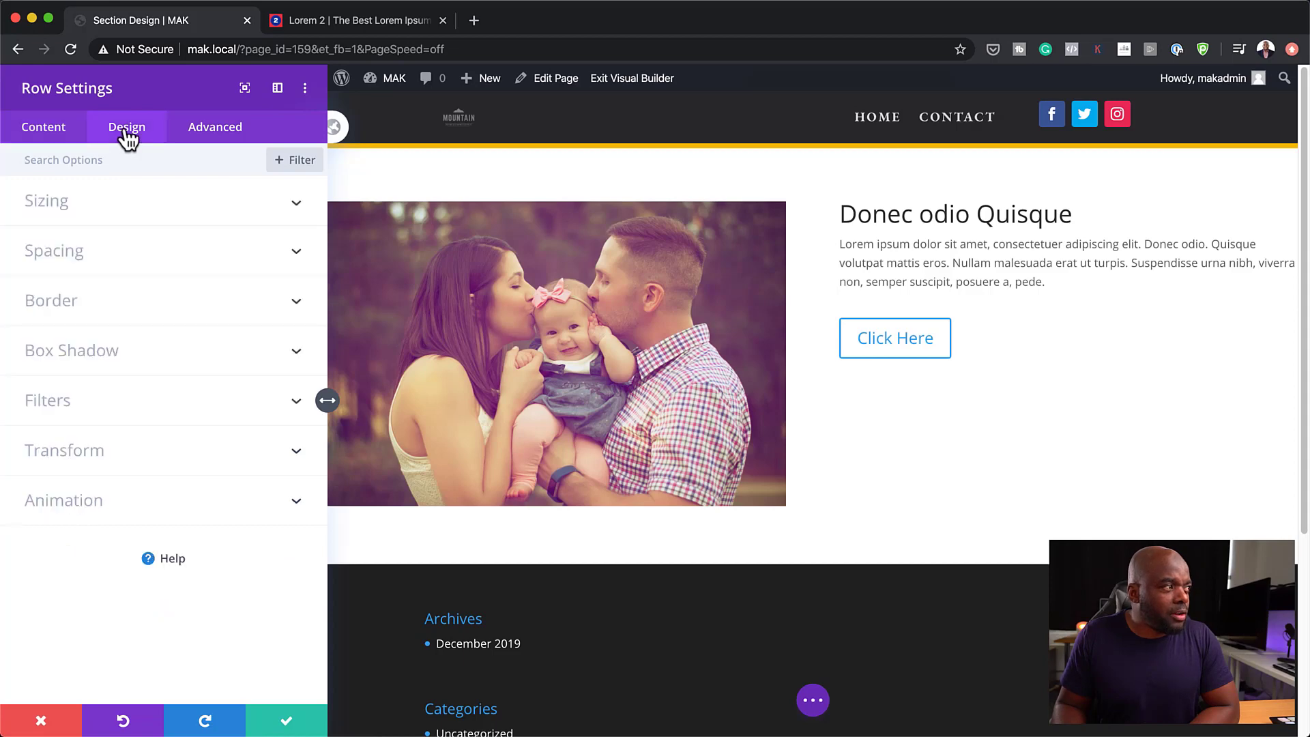
{"action": "left_click", "coordinate": [60, 203]}
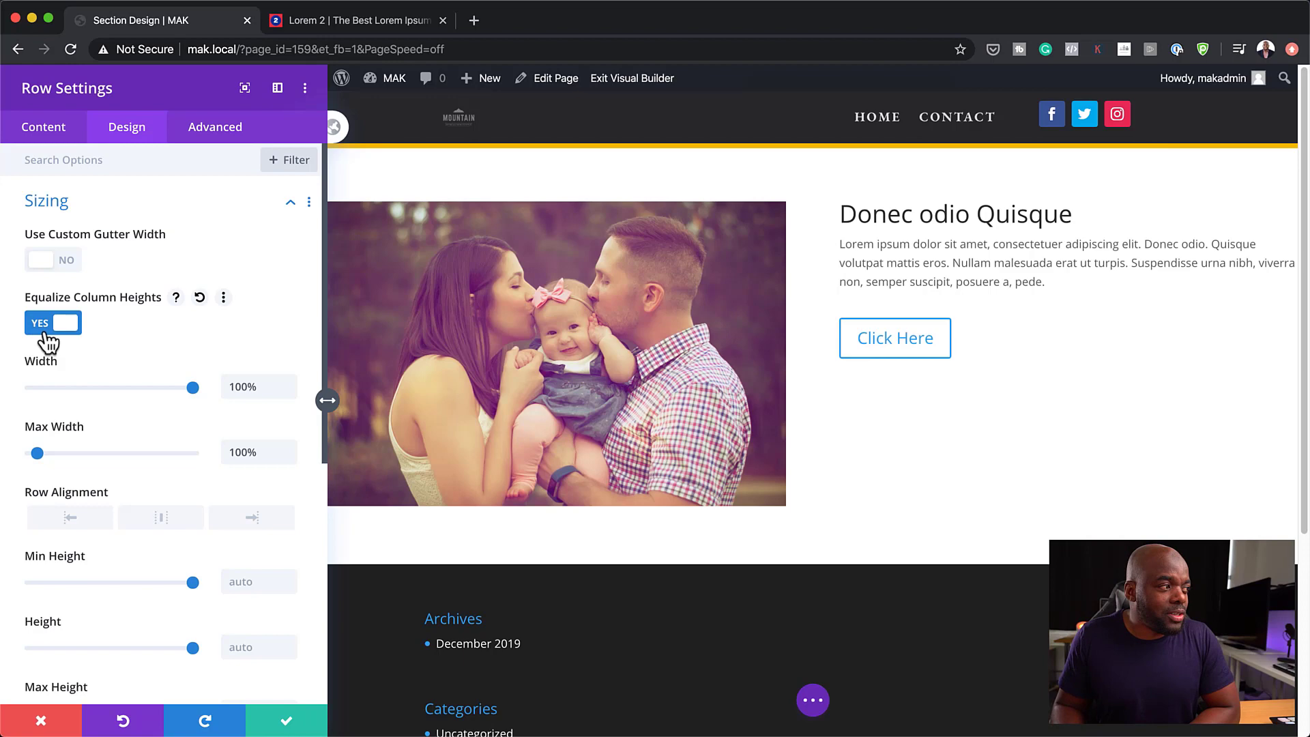
{"action": "left_click", "coordinate": [239, 129]}
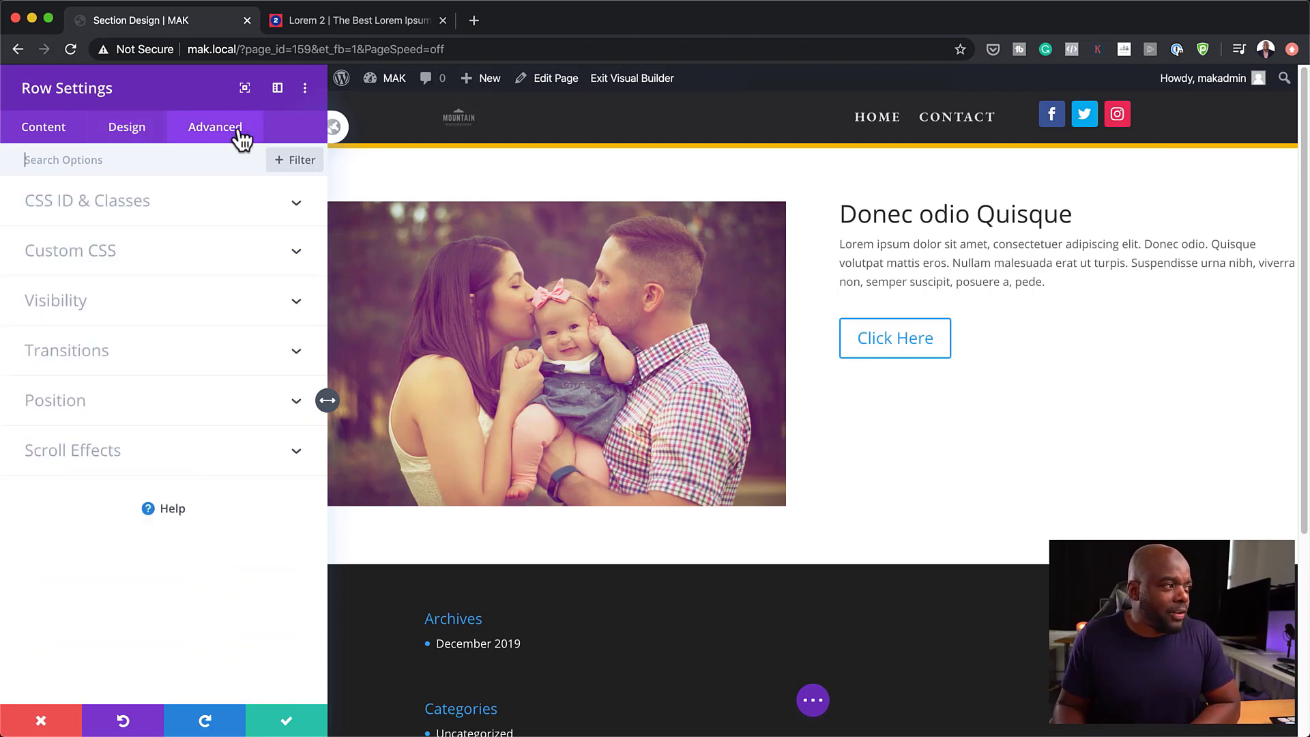
{"action": "left_click", "coordinate": [106, 252]}
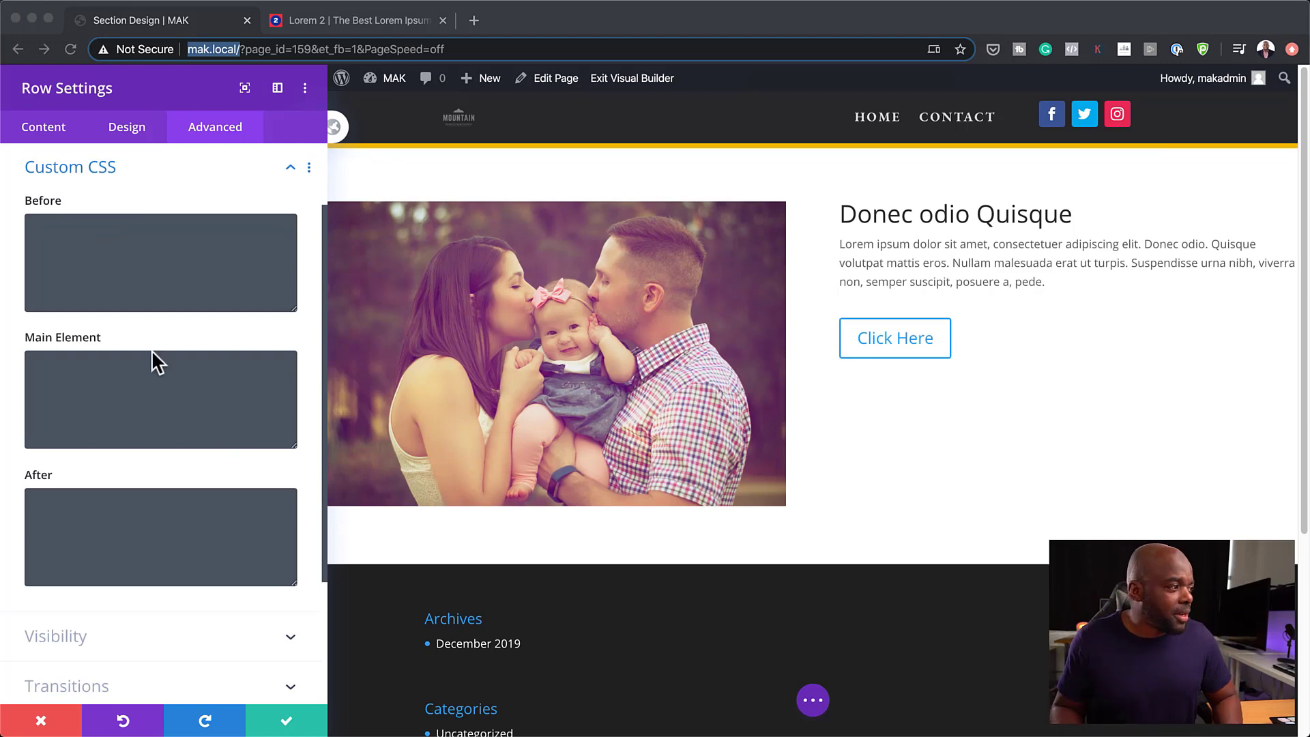
{"action": "left_click", "coordinate": [138, 376]}
{"action": "type", "text": "align-items: center;"}
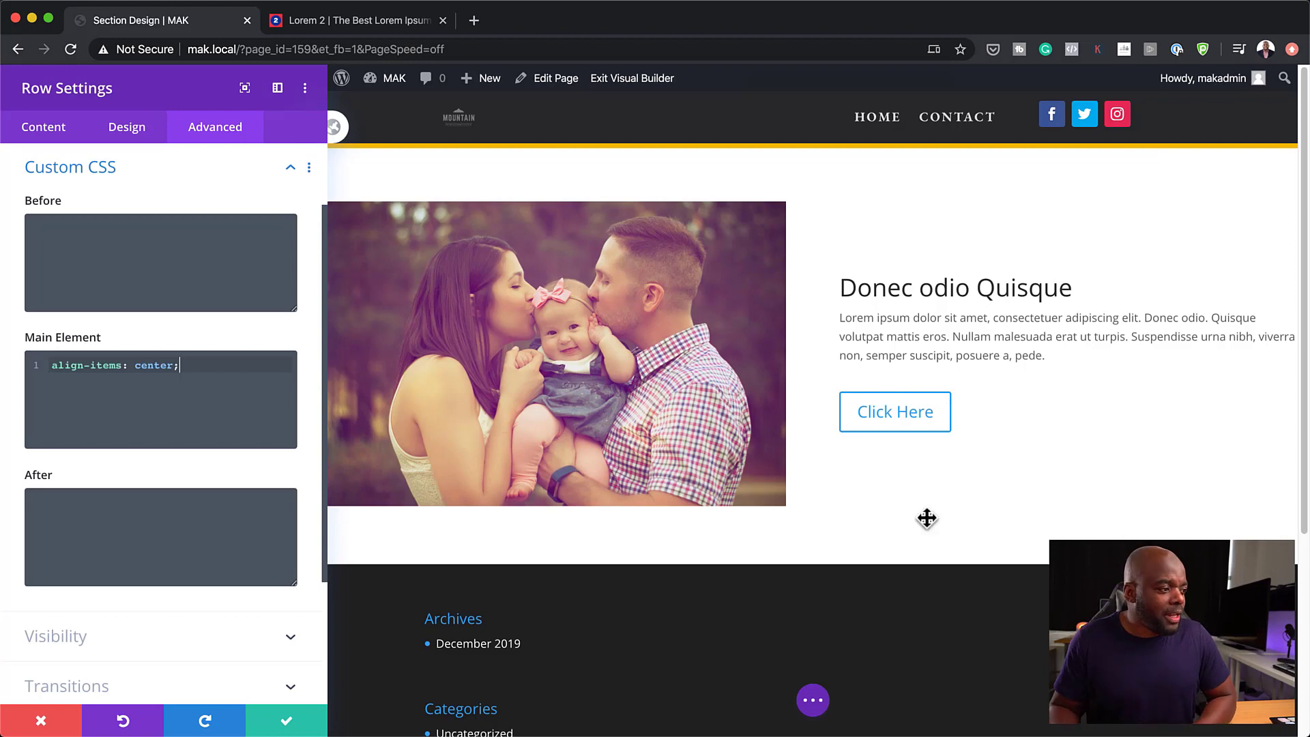
{"action": "left_click", "coordinate": [286, 721]}
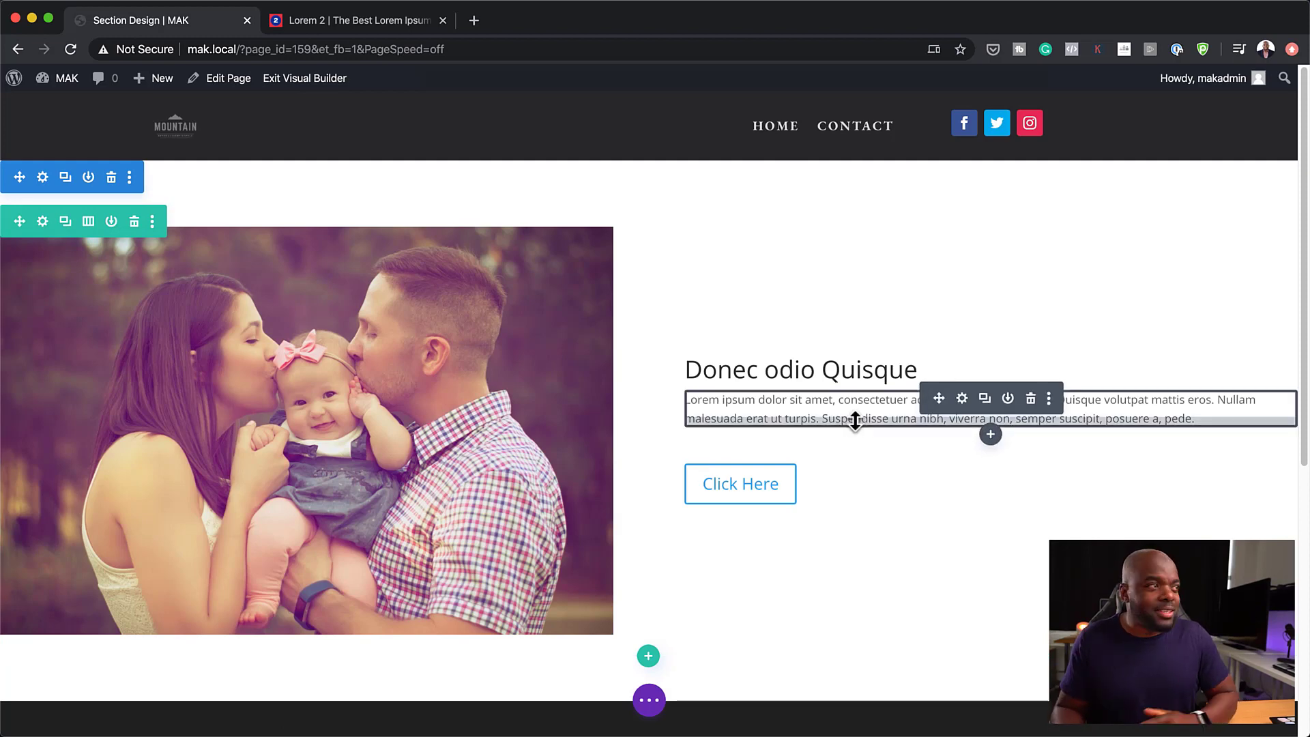
- Preview the section's layout in tablet view and return to desktop view
{"action": "left_click", "coordinate": [649, 700]}
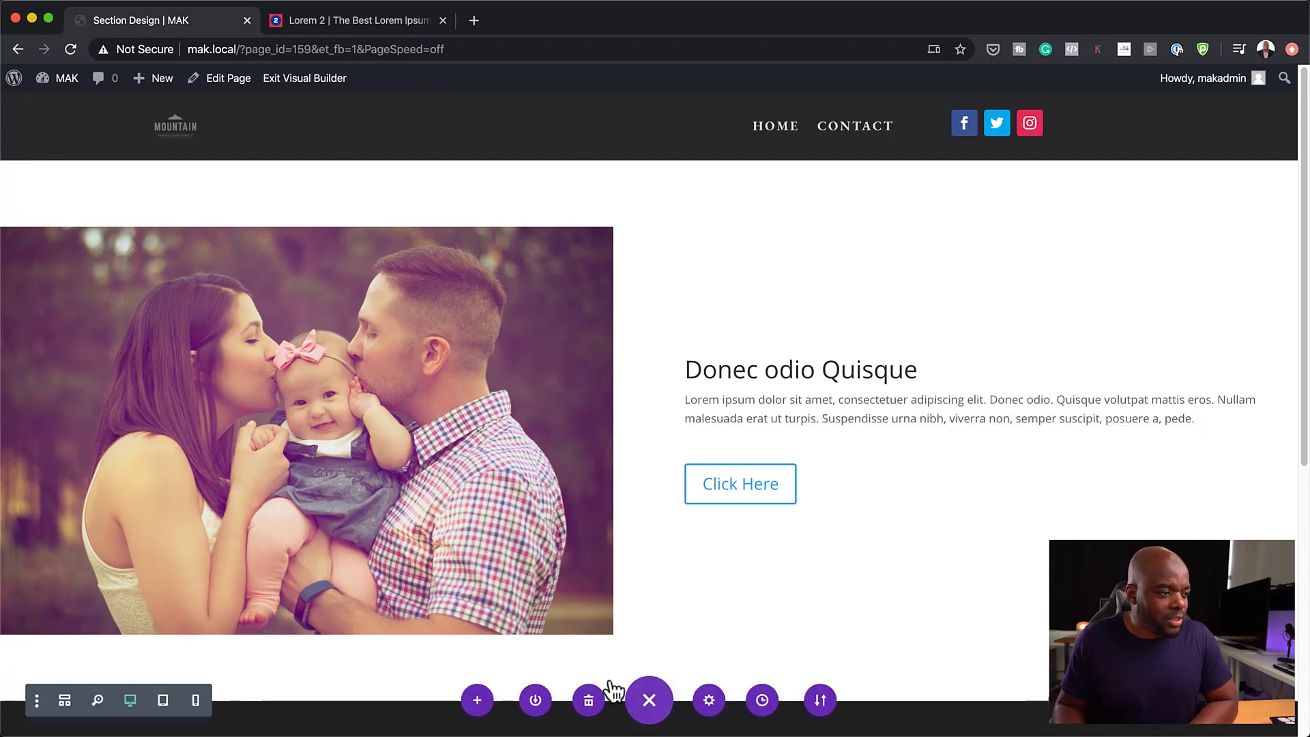
{"action": "left_click", "coordinate": [163, 701]}
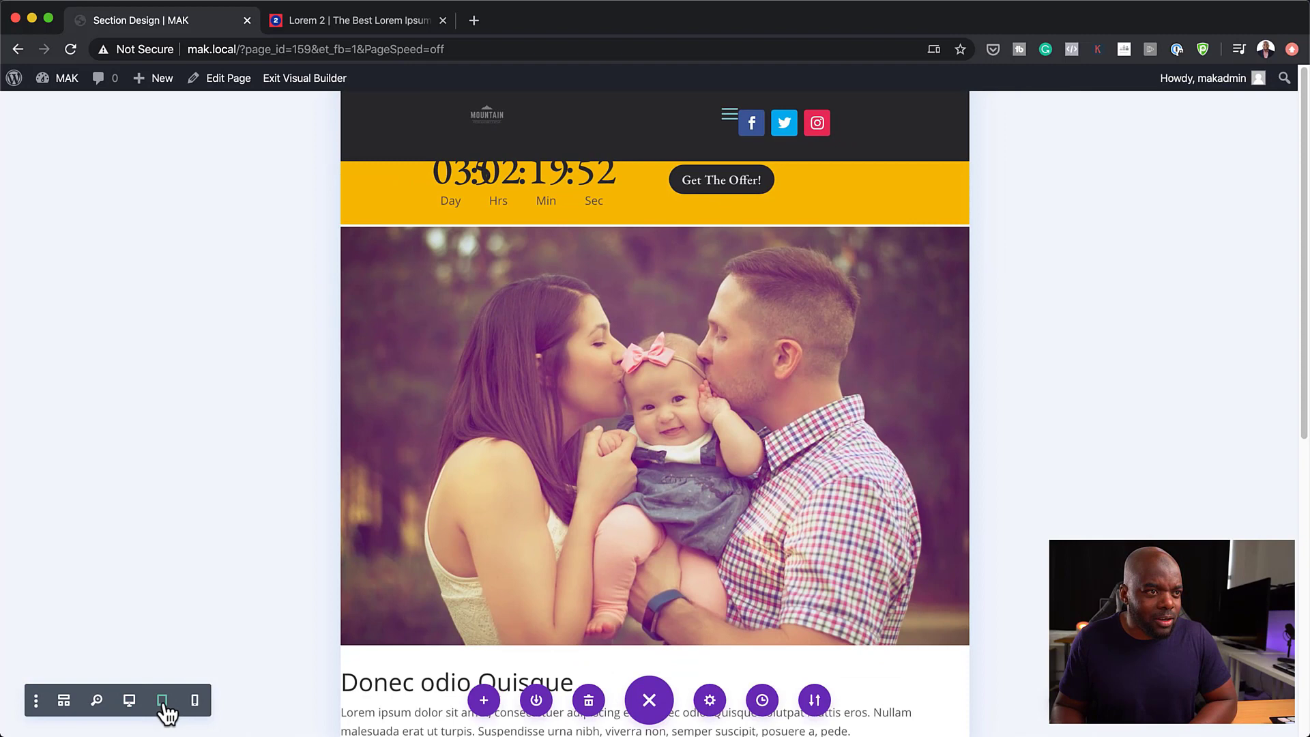
{"action": "scroll", "coordinate": [953, 394], "scroll_direction": "down", "scroll_amount": 10}
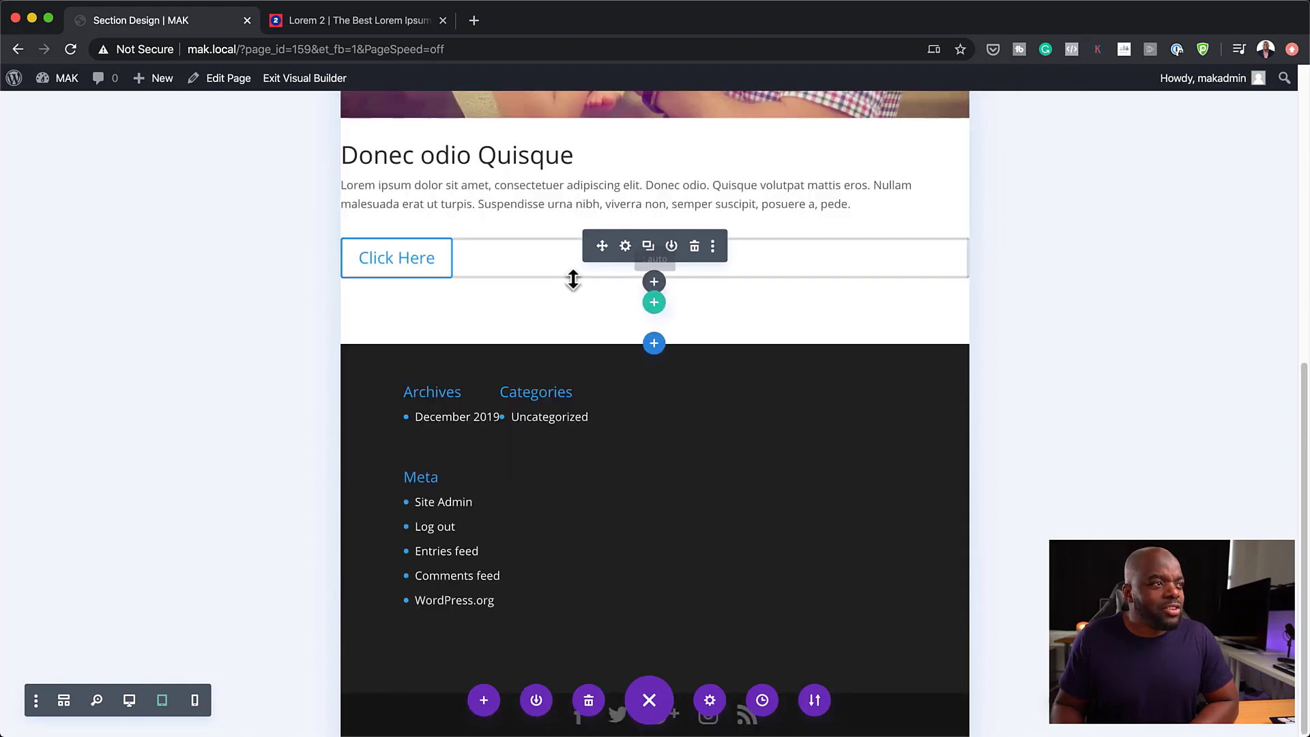
{"action": "scroll", "coordinate": [573, 280], "scroll_direction": "up", "scroll_amount": 1}
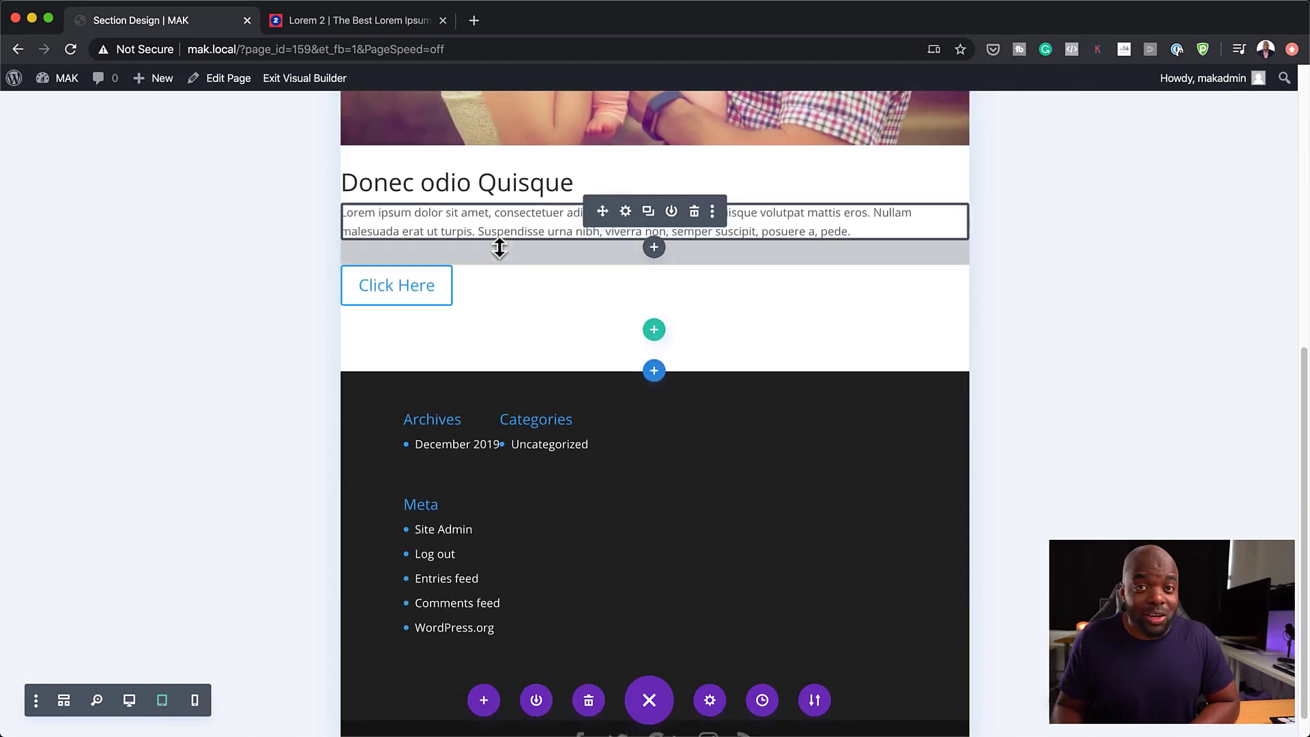
{"action": "left_click", "coordinate": [129, 702]}
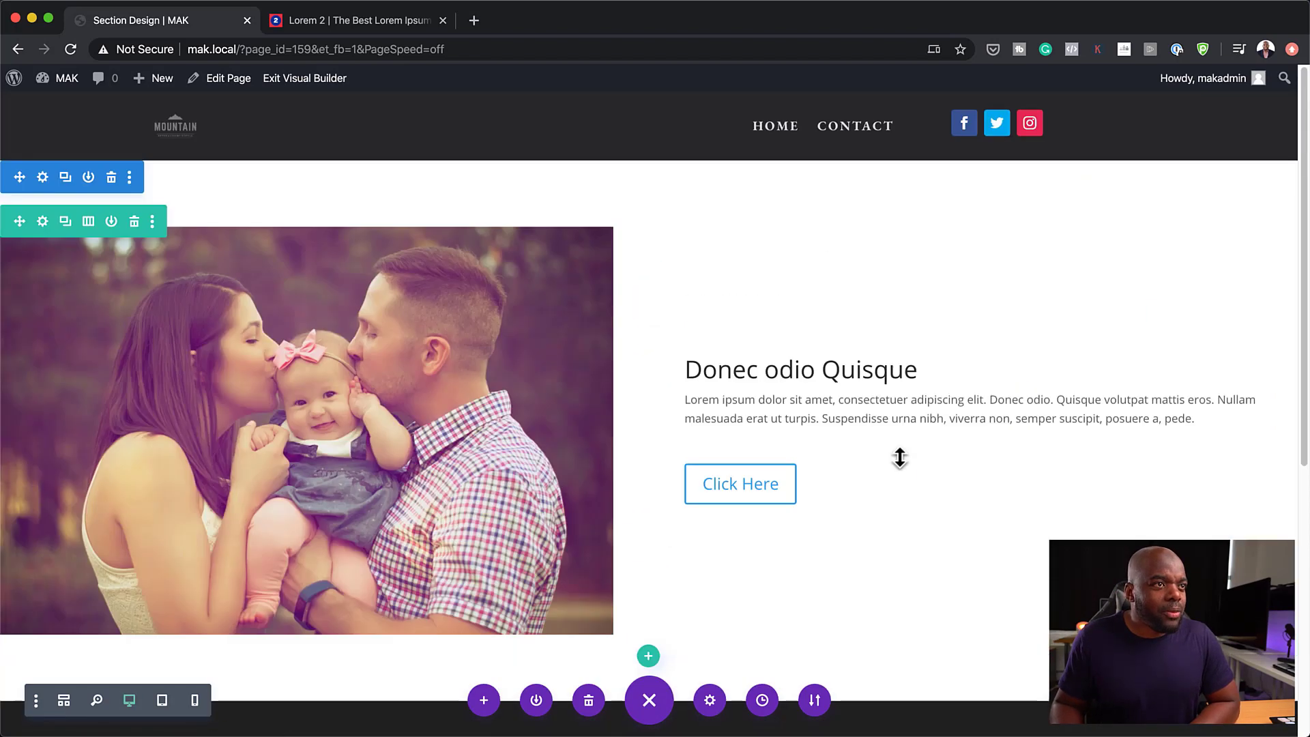
- Link the left and right padding of the row's second column and set both to 3%
{"action": "left_click", "coordinate": [43, 223]}
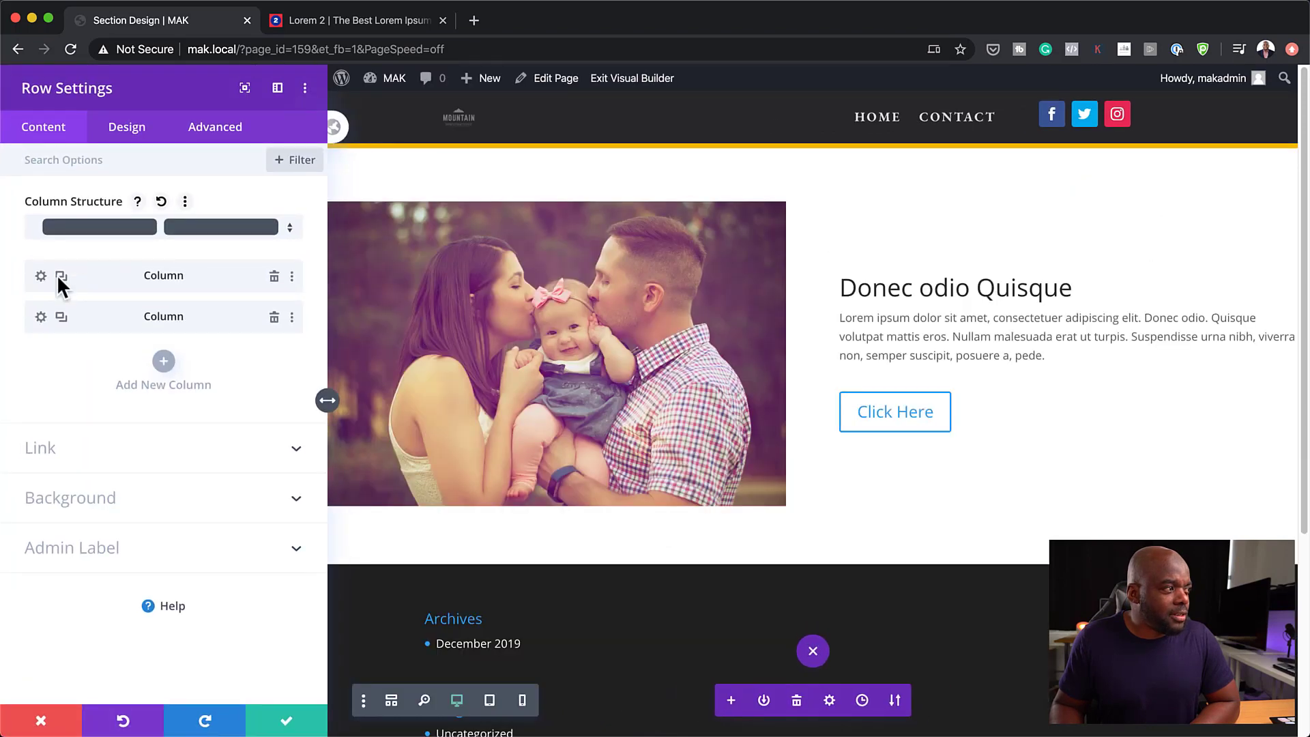
{"action": "left_click", "coordinate": [41, 318]}
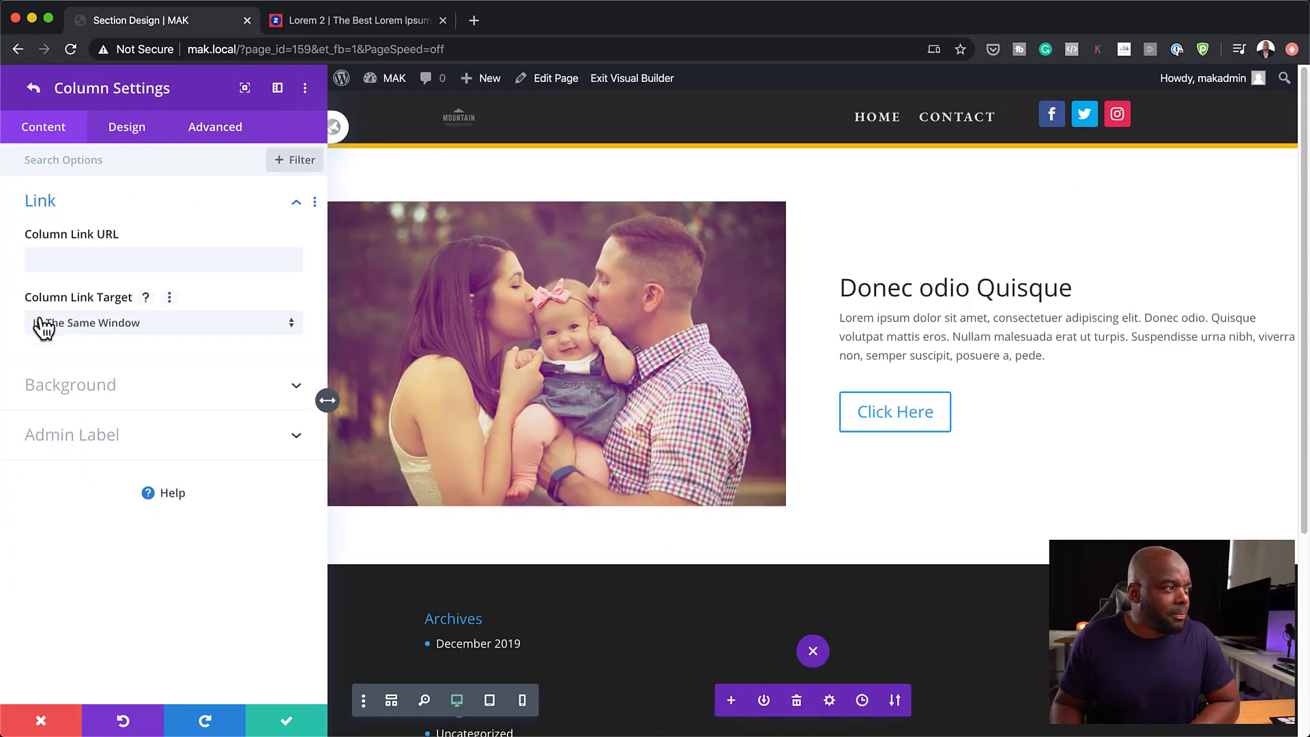
{"action": "left_click", "coordinate": [135, 135]}
{"action": "left_click", "coordinate": [68, 205]}
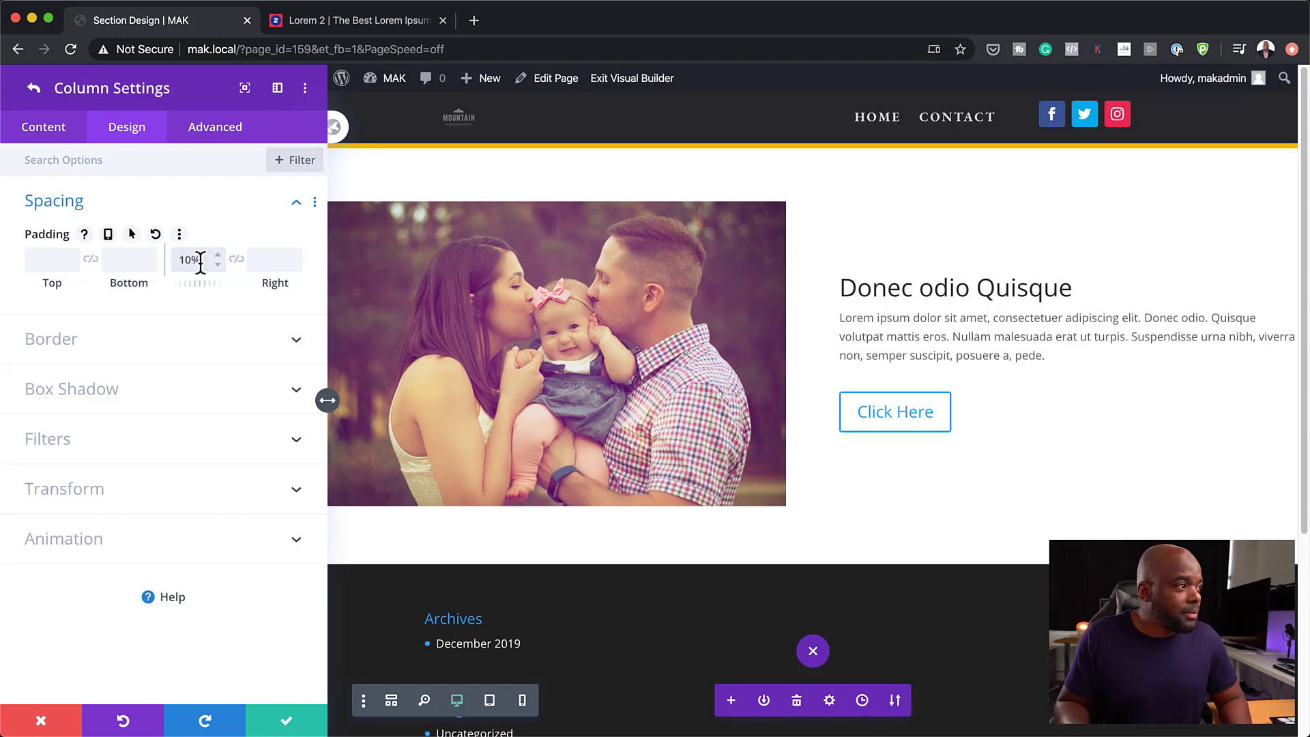
{"action": "left_click", "coordinate": [238, 260]}
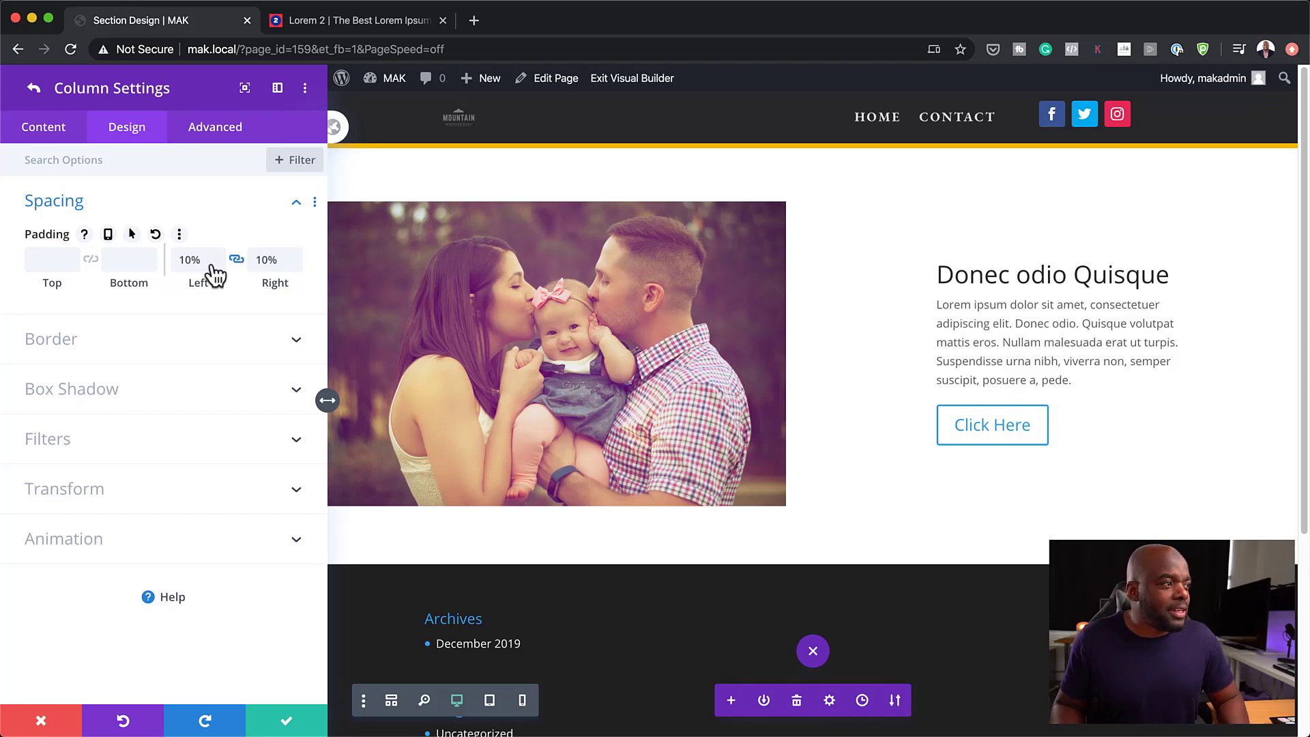
{"action": "left_click_drag", "start_coordinate": [205, 286], "coordinate": [198, 288]}
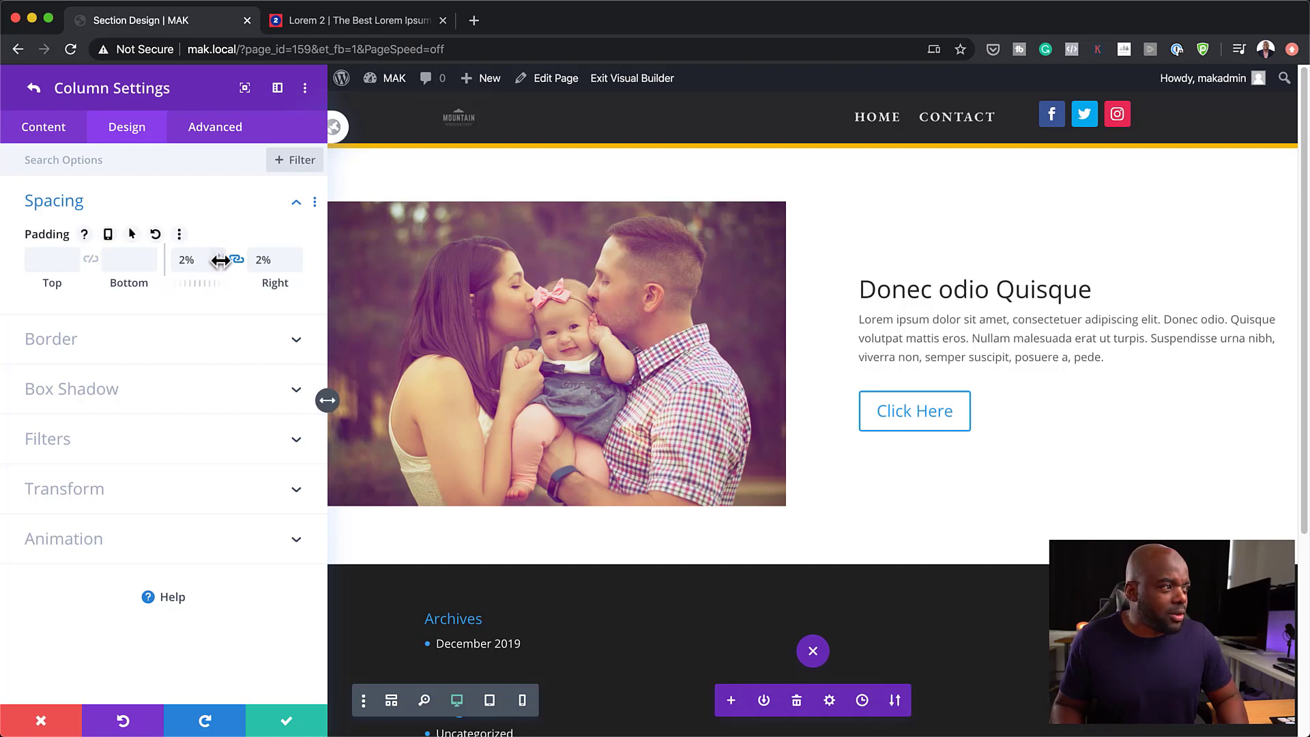
{"action": "left_click", "coordinate": [295, 255]}
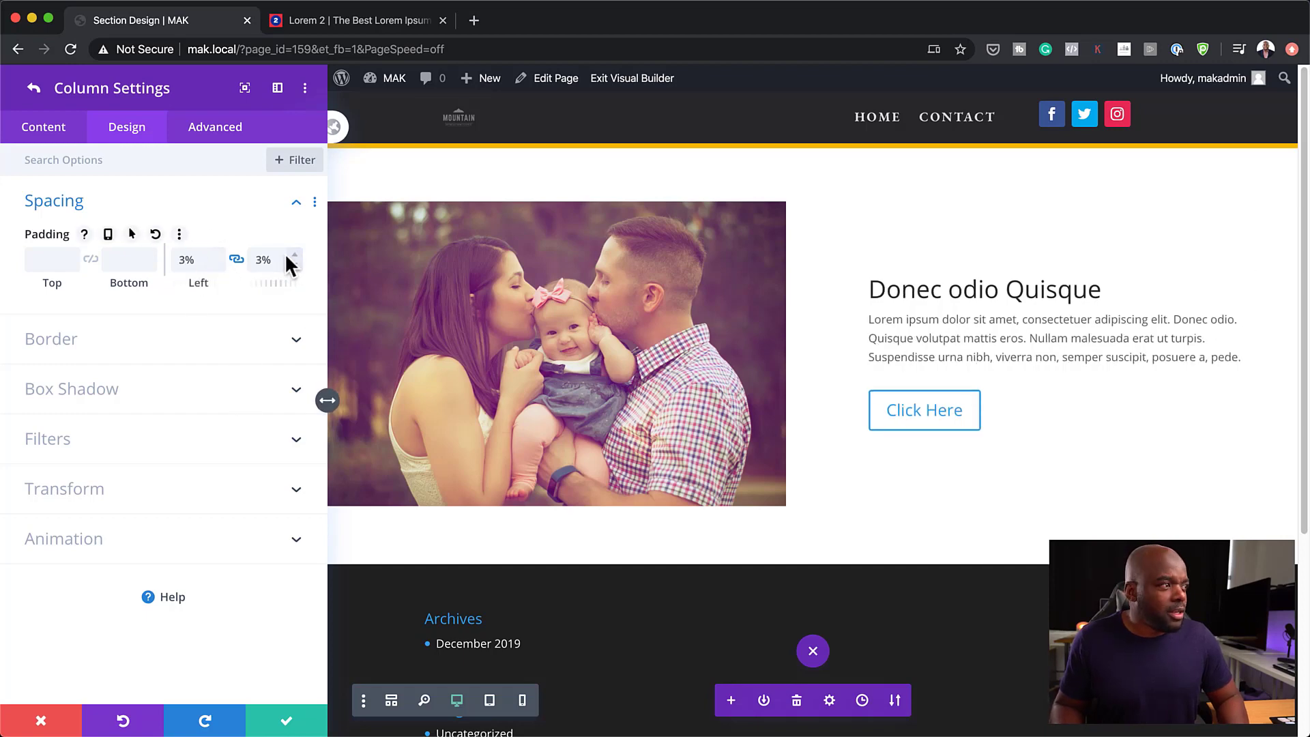
- Unlink the second column's side paddings and set only the right padding to 7%
{"action": "left_click", "coordinate": [236, 259]}
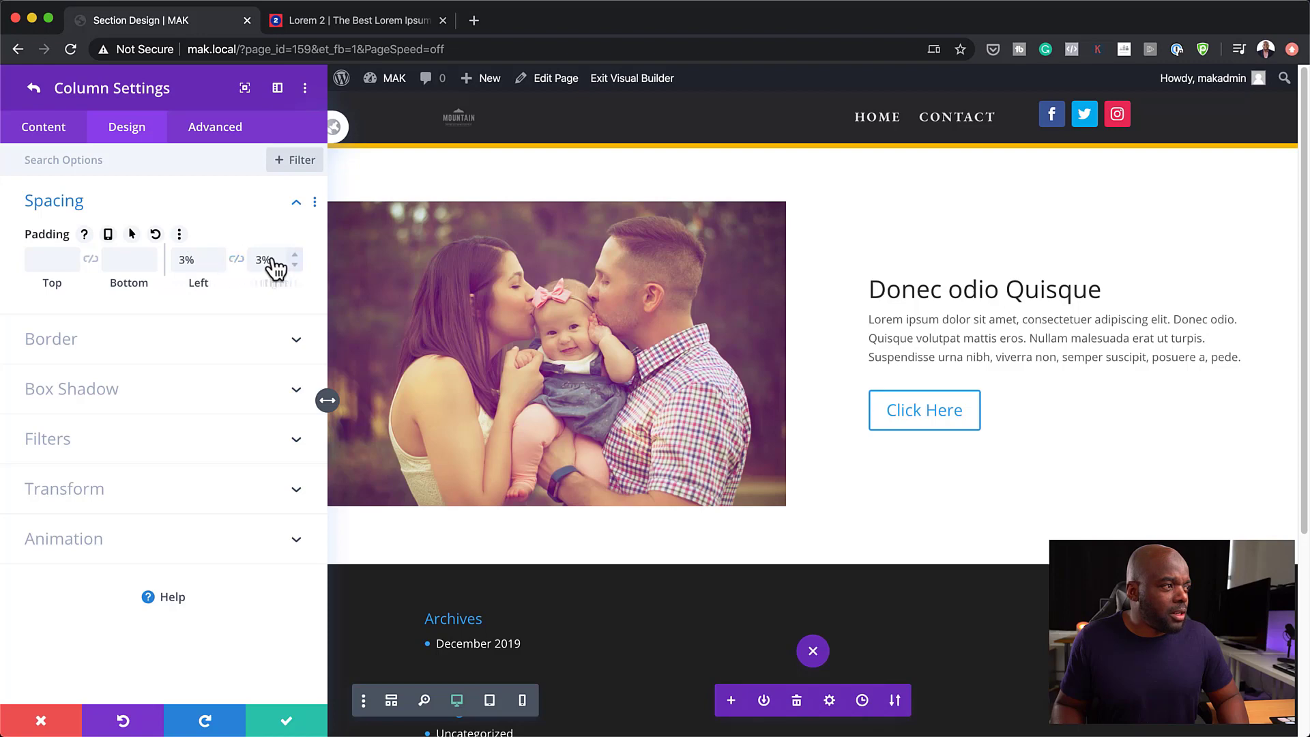
{"action": "left_click", "coordinate": [296, 256]}
{"action": "left_click", "coordinate": [296, 256]}
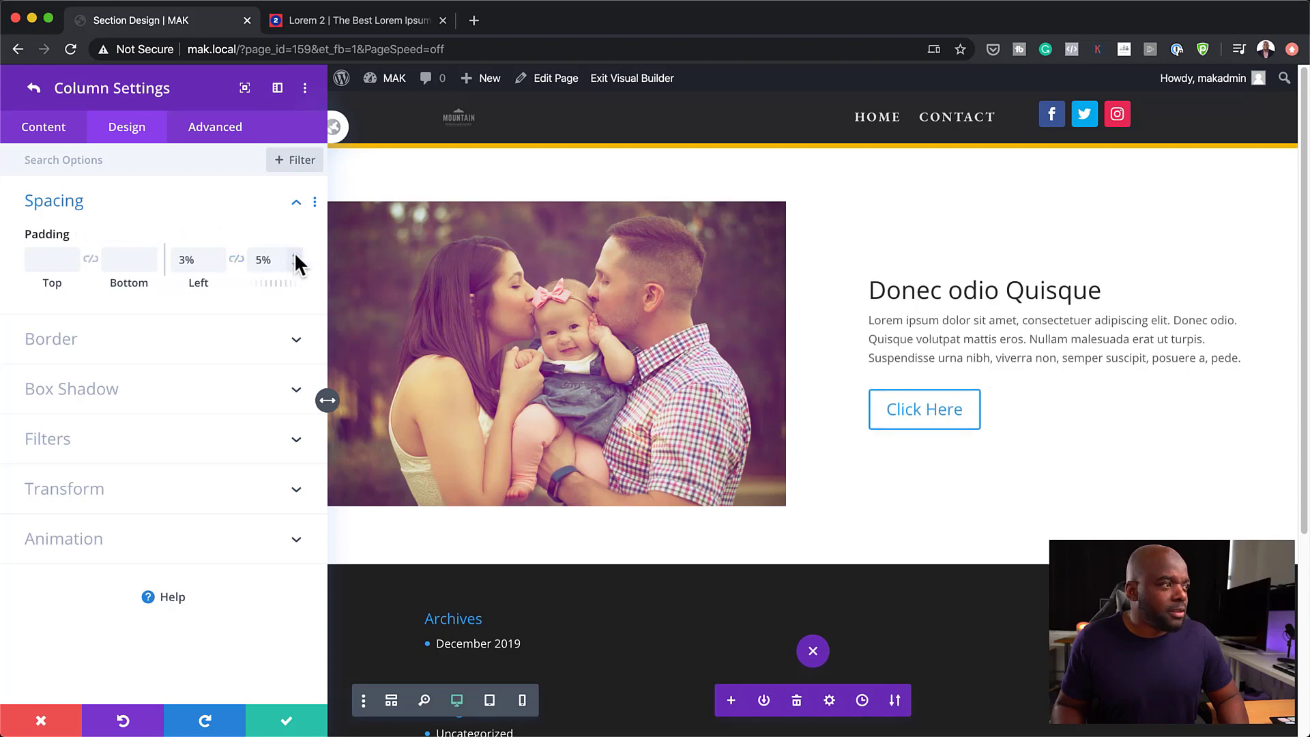
{"action": "left_click", "coordinate": [295, 256]}
{"action": "left_click", "coordinate": [296, 256]}
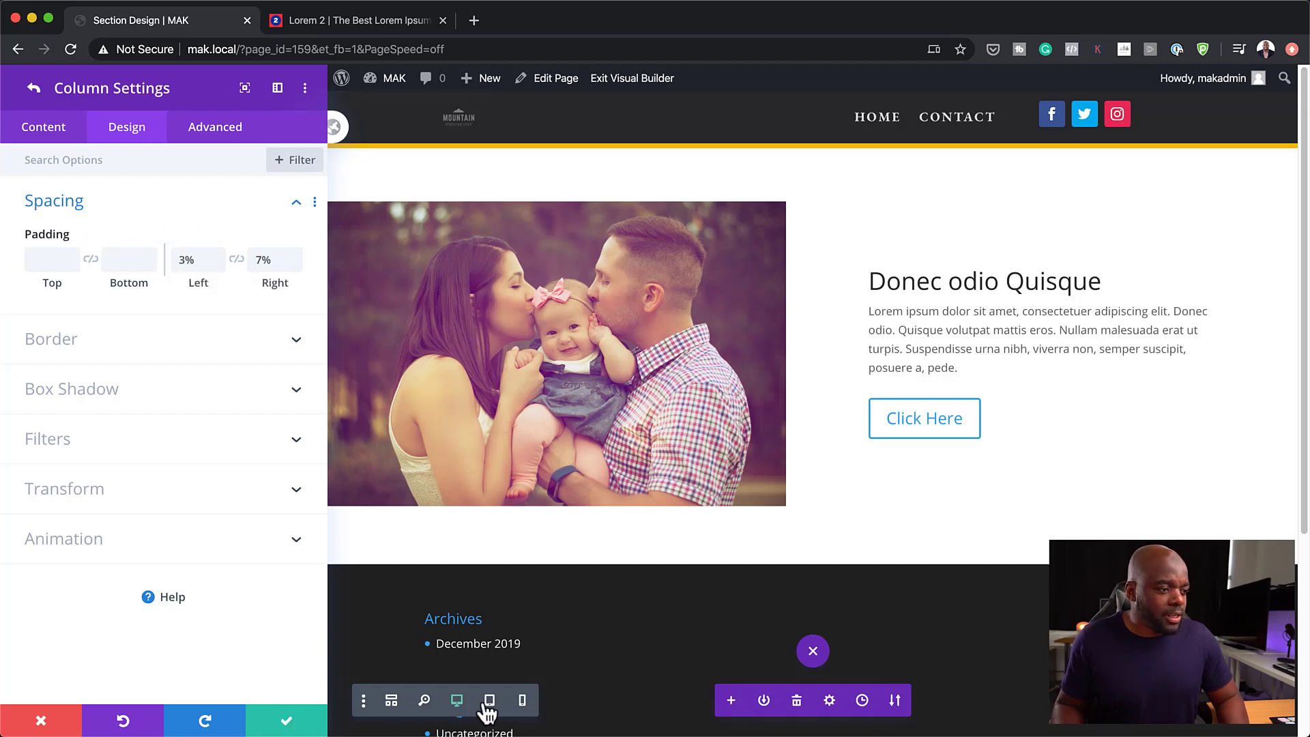
- Switch to tablet view and give the second column tablet-specific left and right padding of 10% each
{"action": "left_click", "coordinate": [490, 703]}
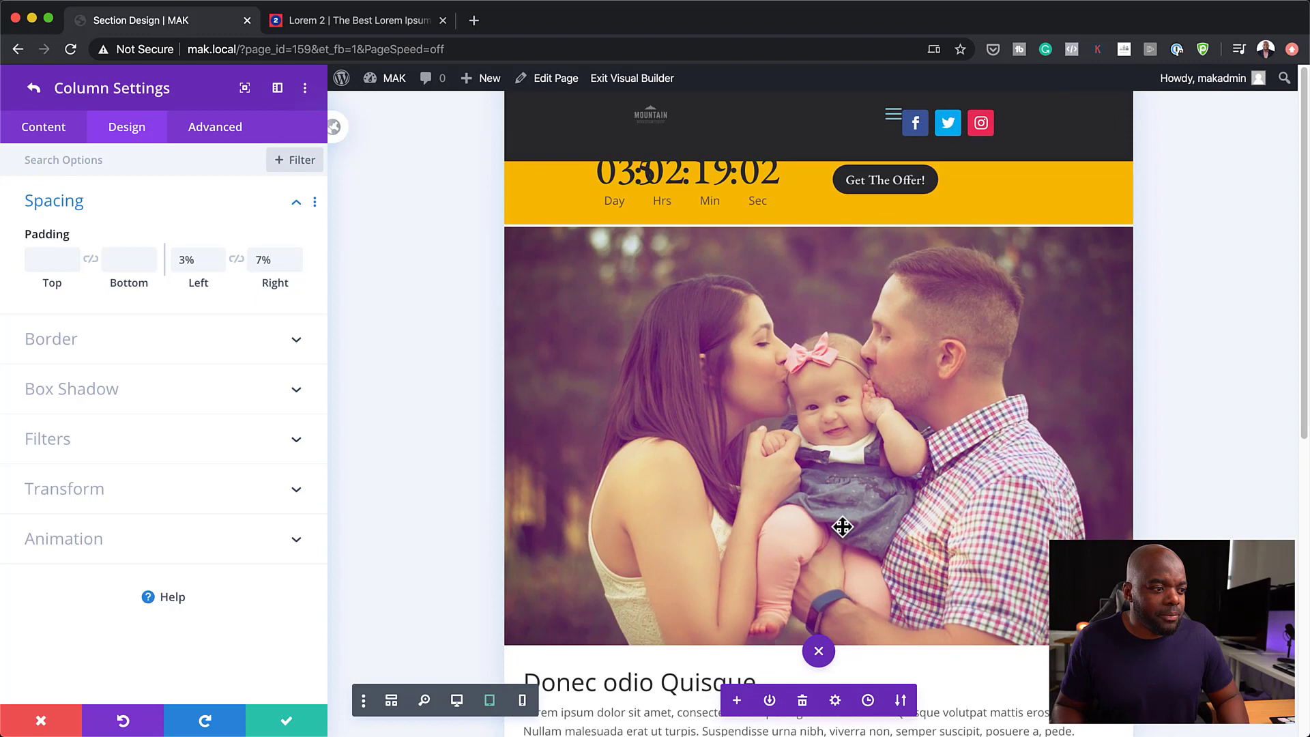
{"action": "scroll", "coordinate": [842, 526], "scroll_direction": "down", "scroll_amount": 3}
{"action": "scroll", "coordinate": [842, 526], "scroll_direction": "down", "scroll_amount": 1}
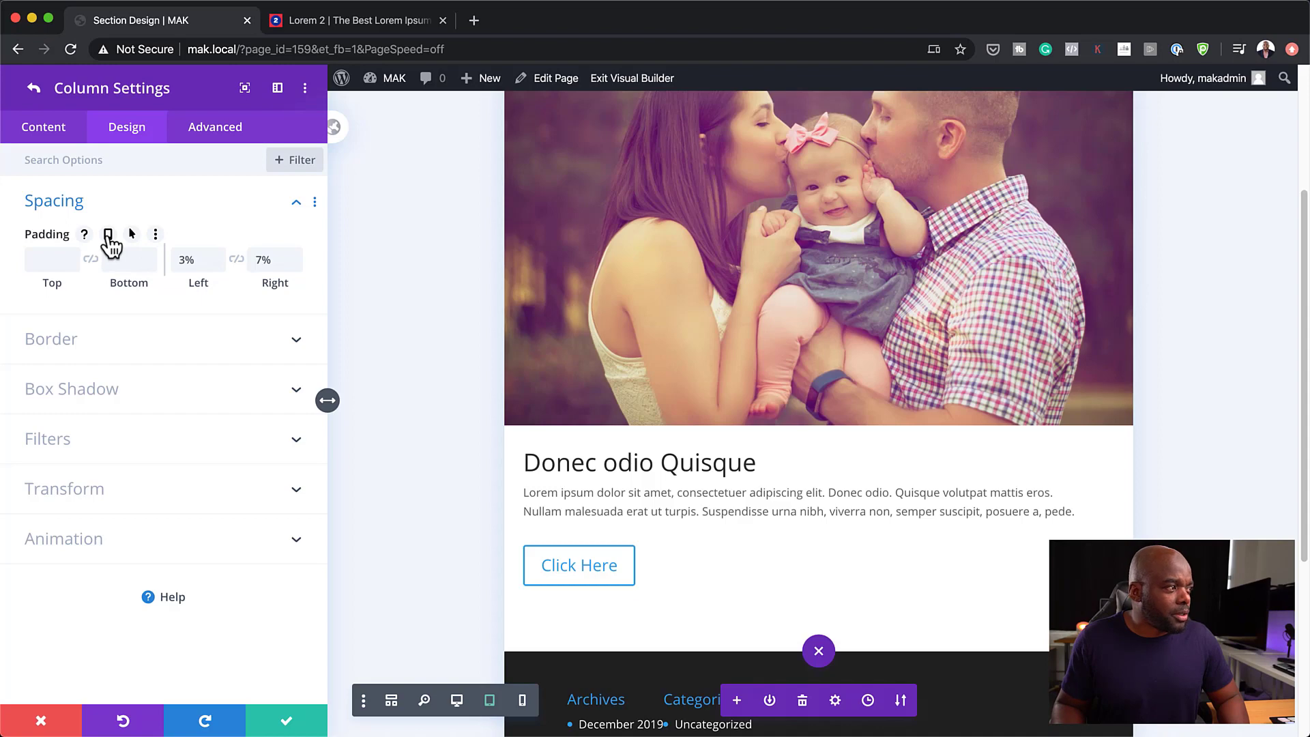
{"action": "left_click", "coordinate": [108, 235]}
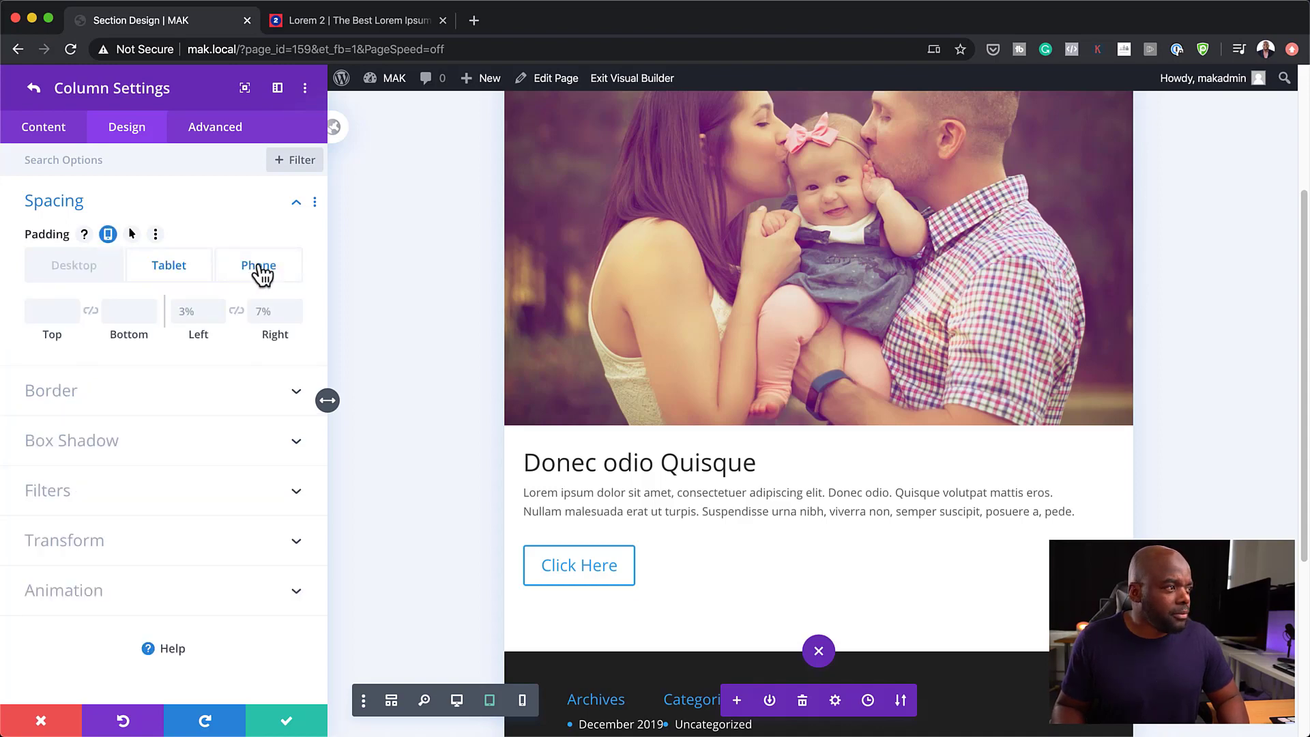
{"action": "left_click", "coordinate": [219, 307]}
{"action": "left_click", "coordinate": [219, 304]}
{"action": "left_click", "coordinate": [218, 304]}
{"action": "left_click", "coordinate": [218, 304]}
{"action": "left_click", "coordinate": [218, 304]}
{"action": "left_click", "coordinate": [218, 304]}
{"action": "left_click", "coordinate": [218, 305]}
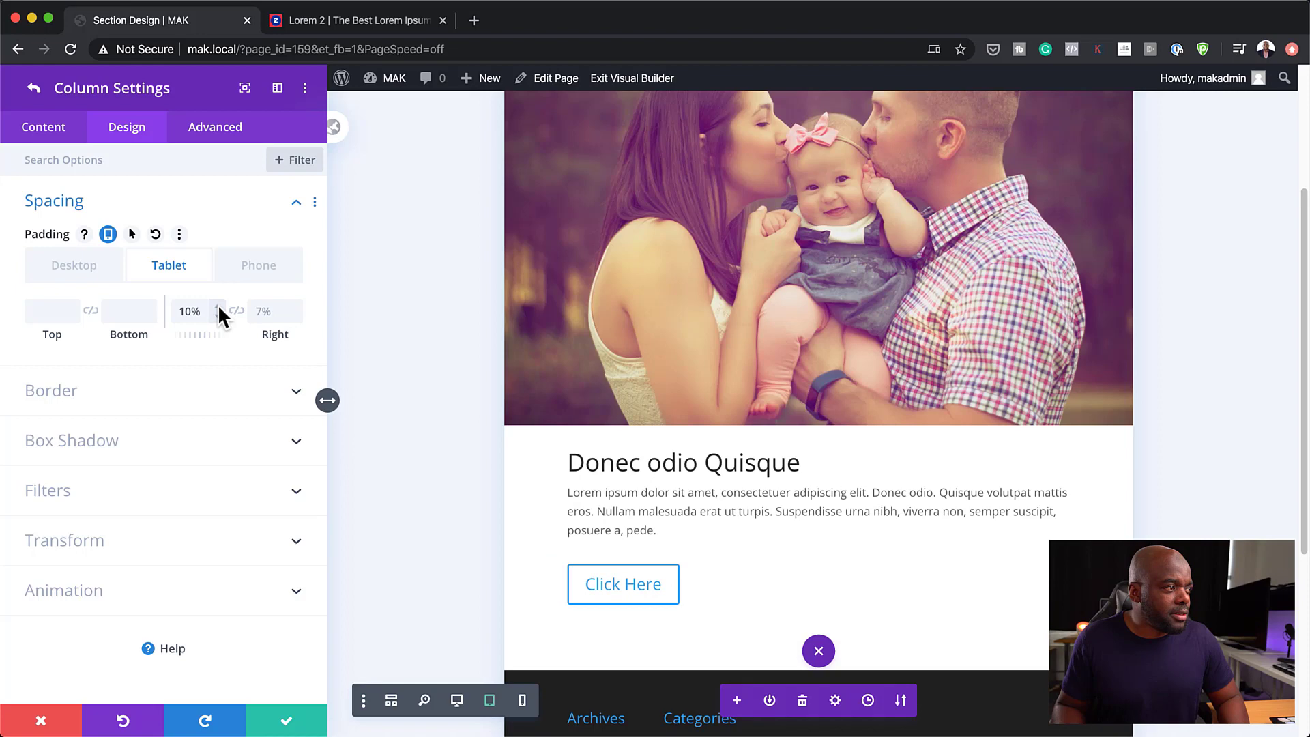
{"action": "left_click", "coordinate": [297, 308]}
{"action": "left_click", "coordinate": [297, 309]}
{"action": "left_click", "coordinate": [297, 309]}
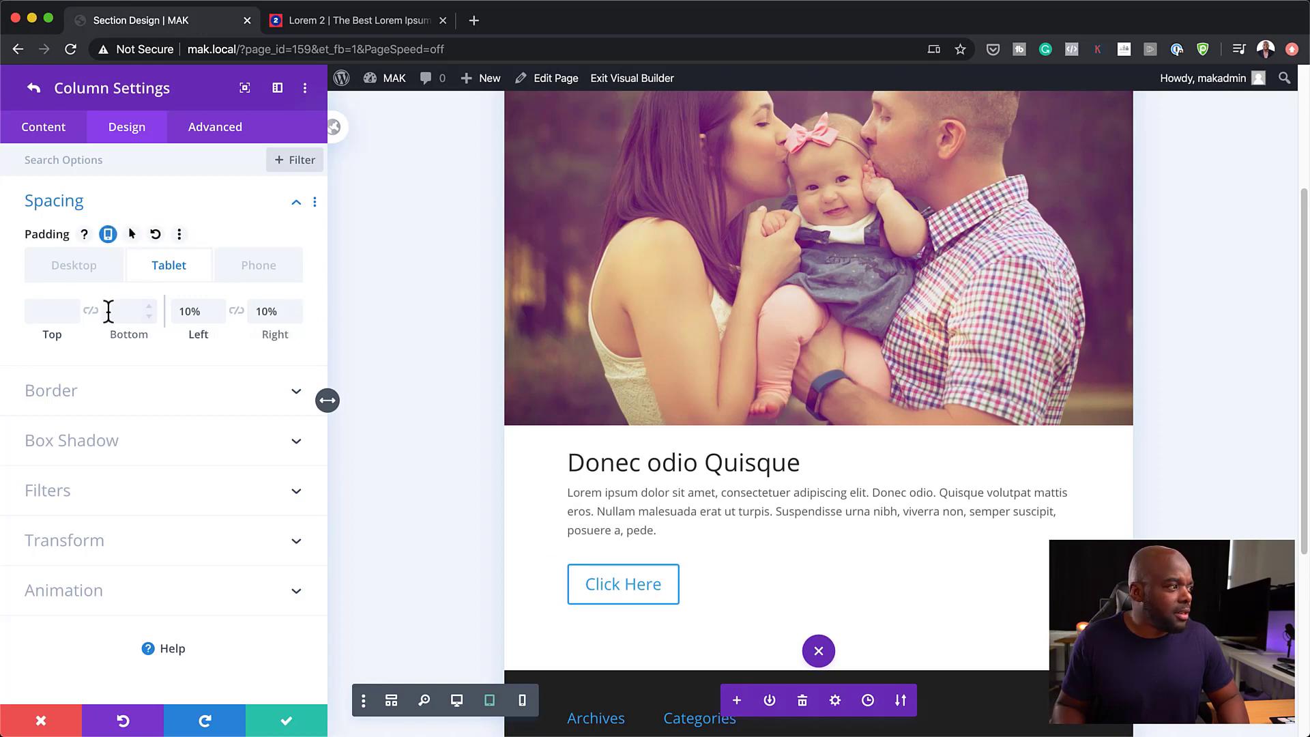
- Link the second column's tablet top and bottom padding and set both to 10%
{"action": "left_click", "coordinate": [38, 316]}
{"action": "type", "text": "10%"}
{"action": "left_click", "coordinate": [91, 311]}
{"action": "scroll", "coordinate": [851, 389], "scroll_direction": "down", "scroll_amount": 6}
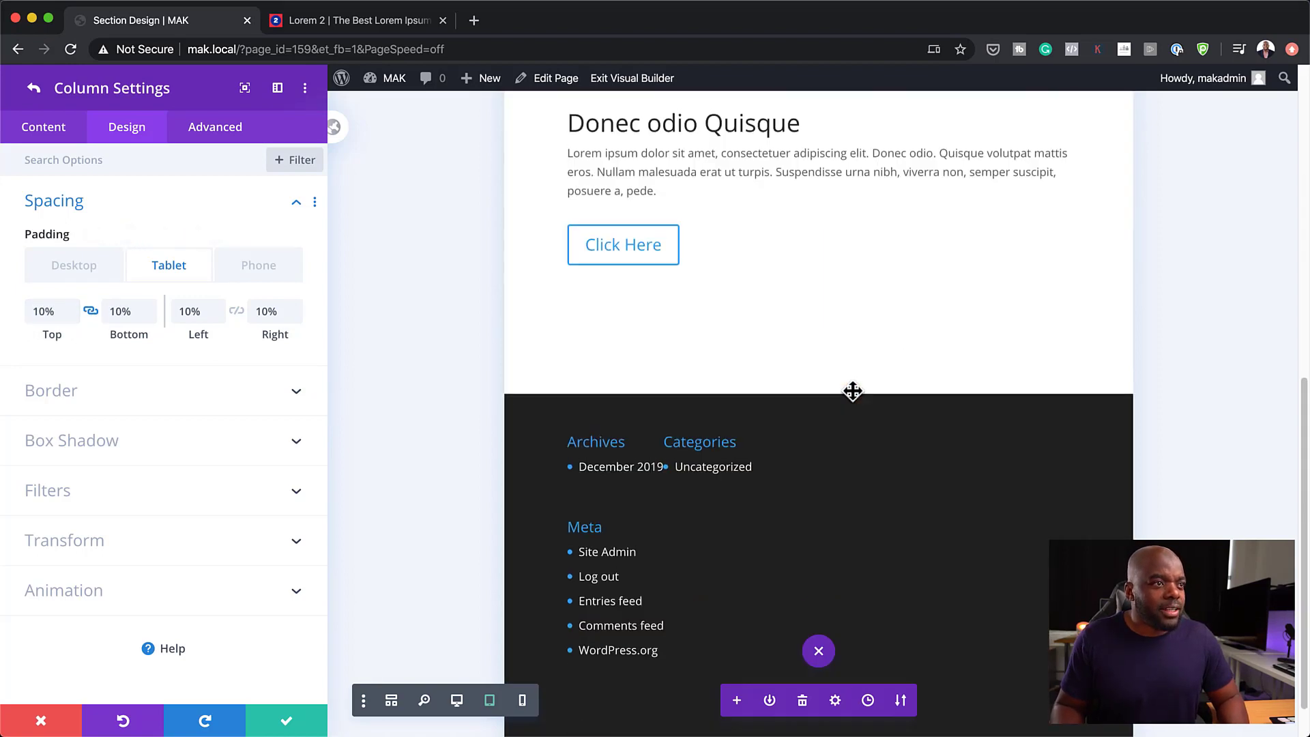
{"action": "scroll", "coordinate": [854, 391], "scroll_direction": "up", "scroll_amount": 5}
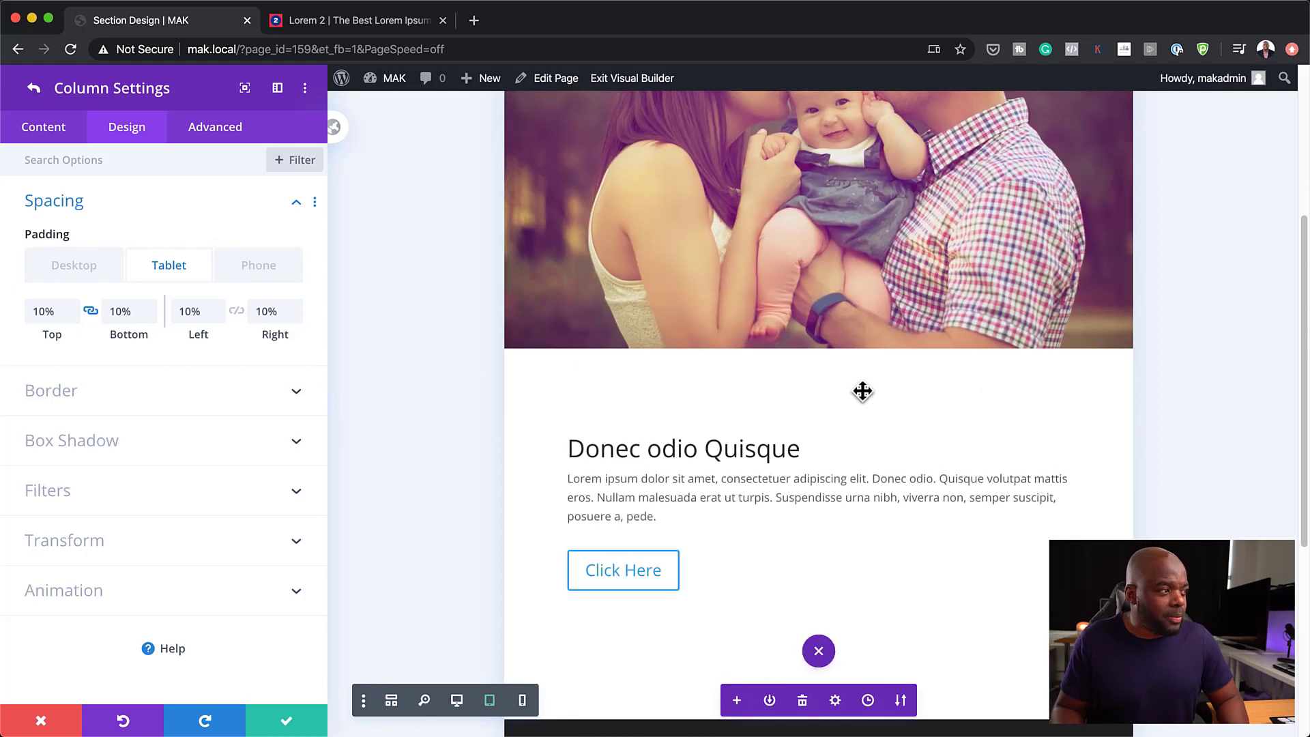
- Check the column's phone padding values and phone layout, and return to its desktop padding
{"action": "left_click", "coordinate": [243, 273]}
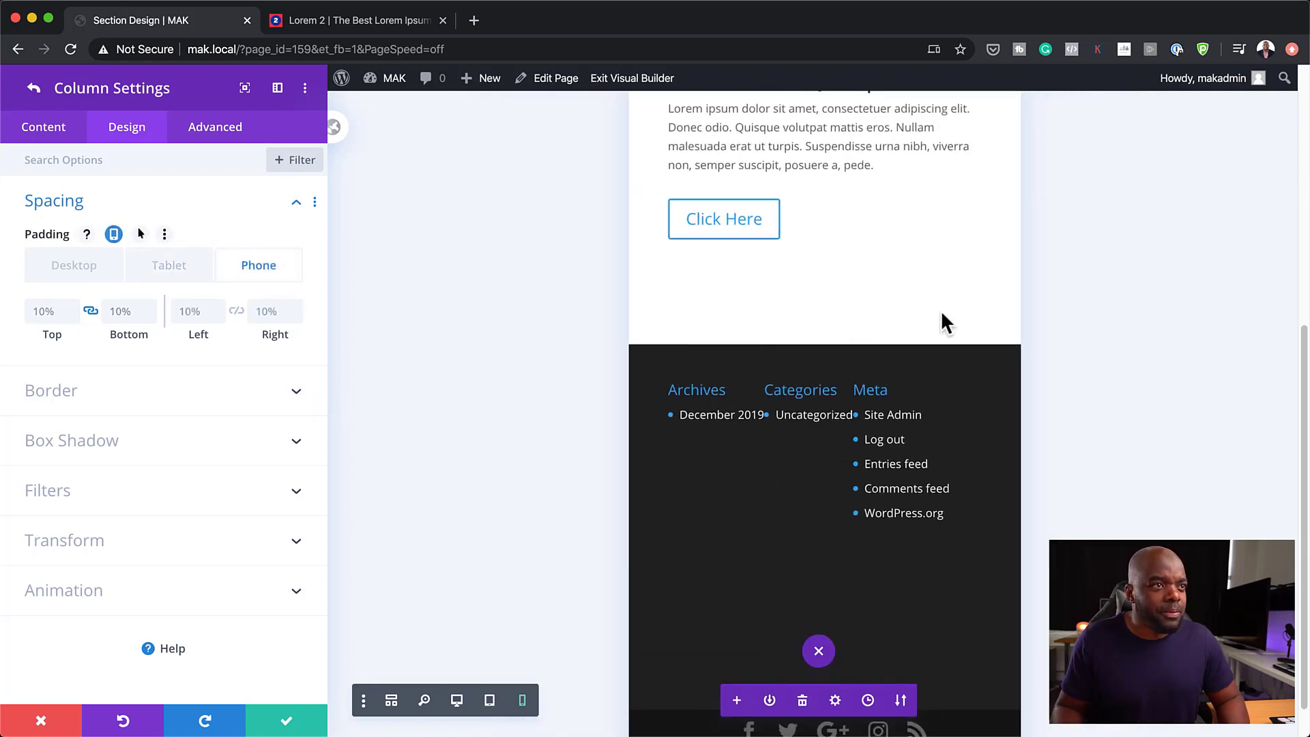
{"action": "scroll", "coordinate": [940, 310], "scroll_direction": "up", "scroll_amount": 6}
{"action": "scroll", "coordinate": [942, 314], "scroll_direction": "down", "scroll_amount": 3}
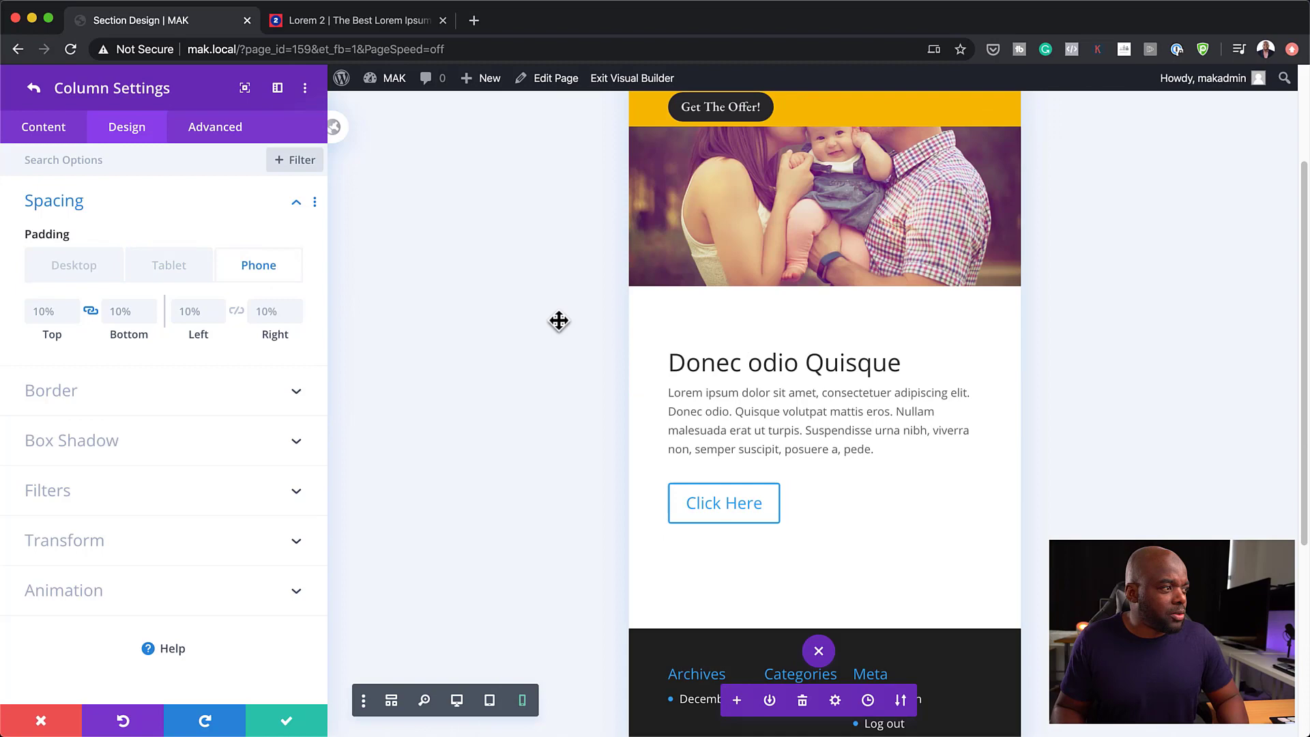
{"action": "left_click", "coordinate": [77, 273]}
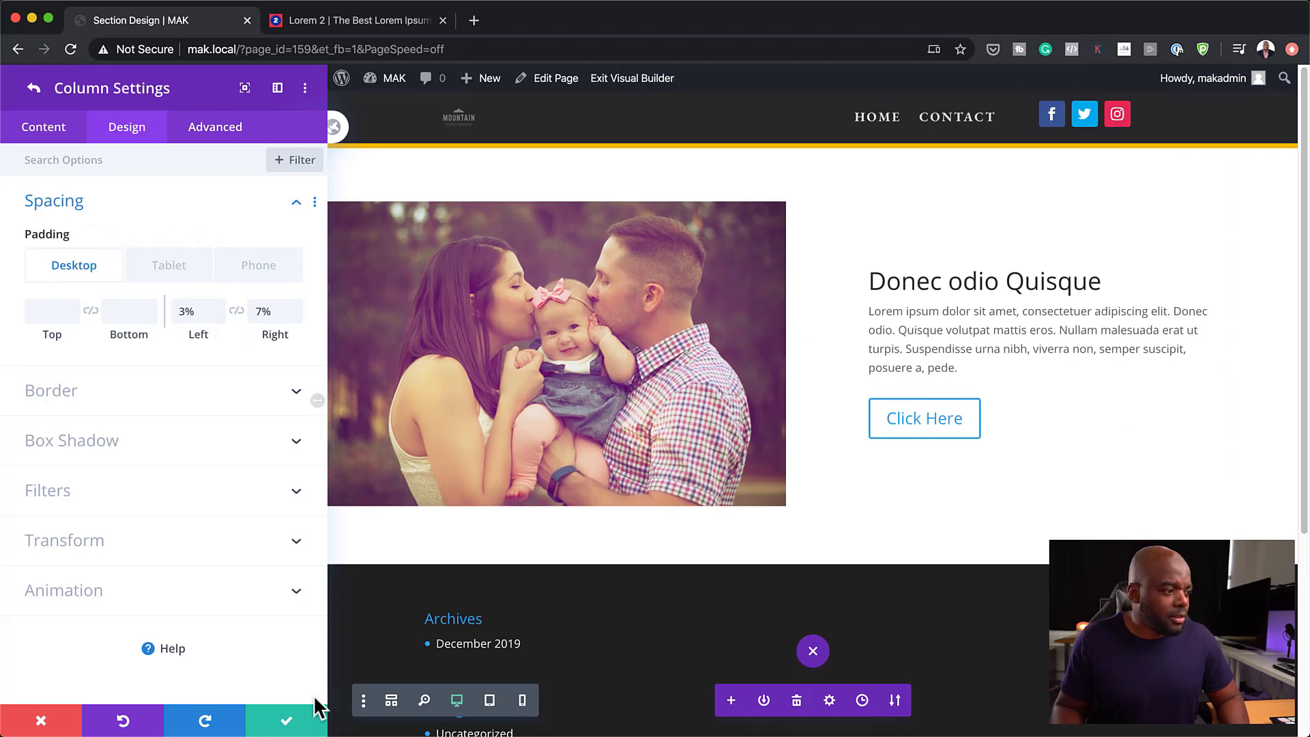
- Save the column and row settings and return the page preview to desktop view
{"action": "left_click", "coordinate": [285, 722]}
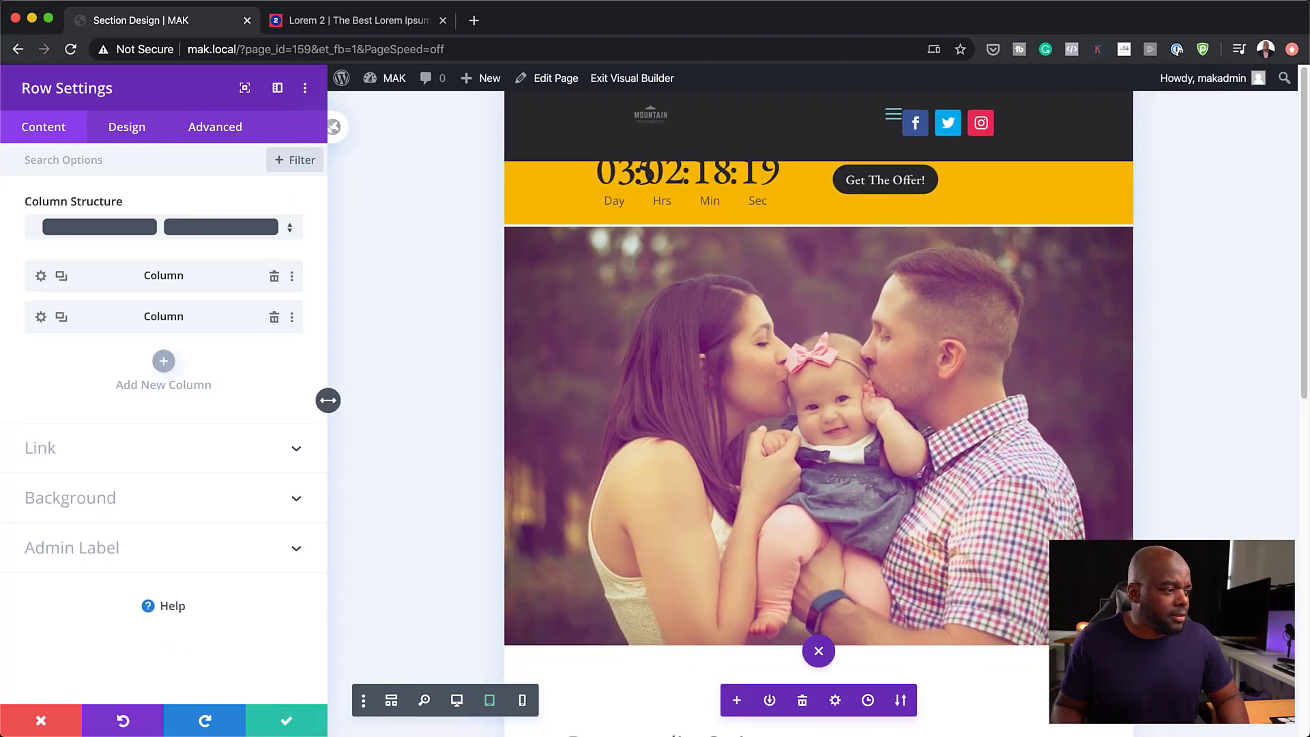
{"action": "left_click", "coordinate": [287, 723]}
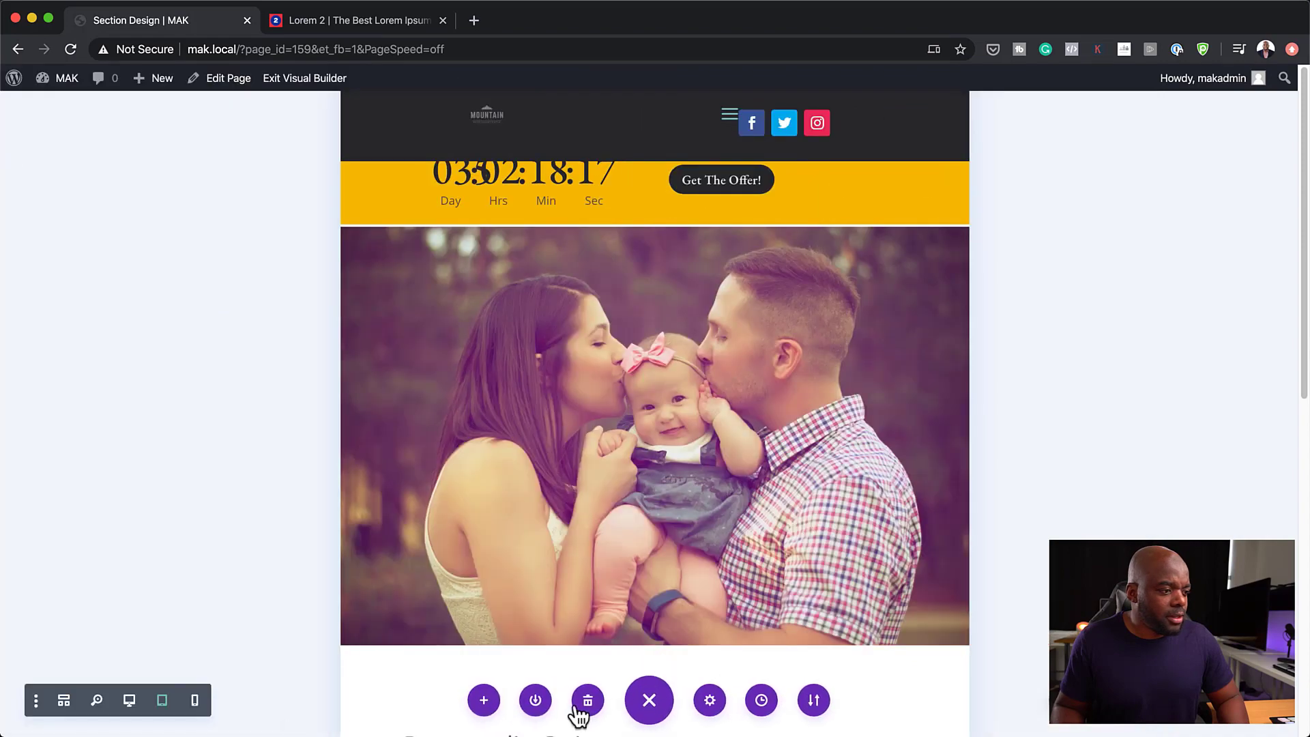
{"action": "left_click", "coordinate": [131, 705]}
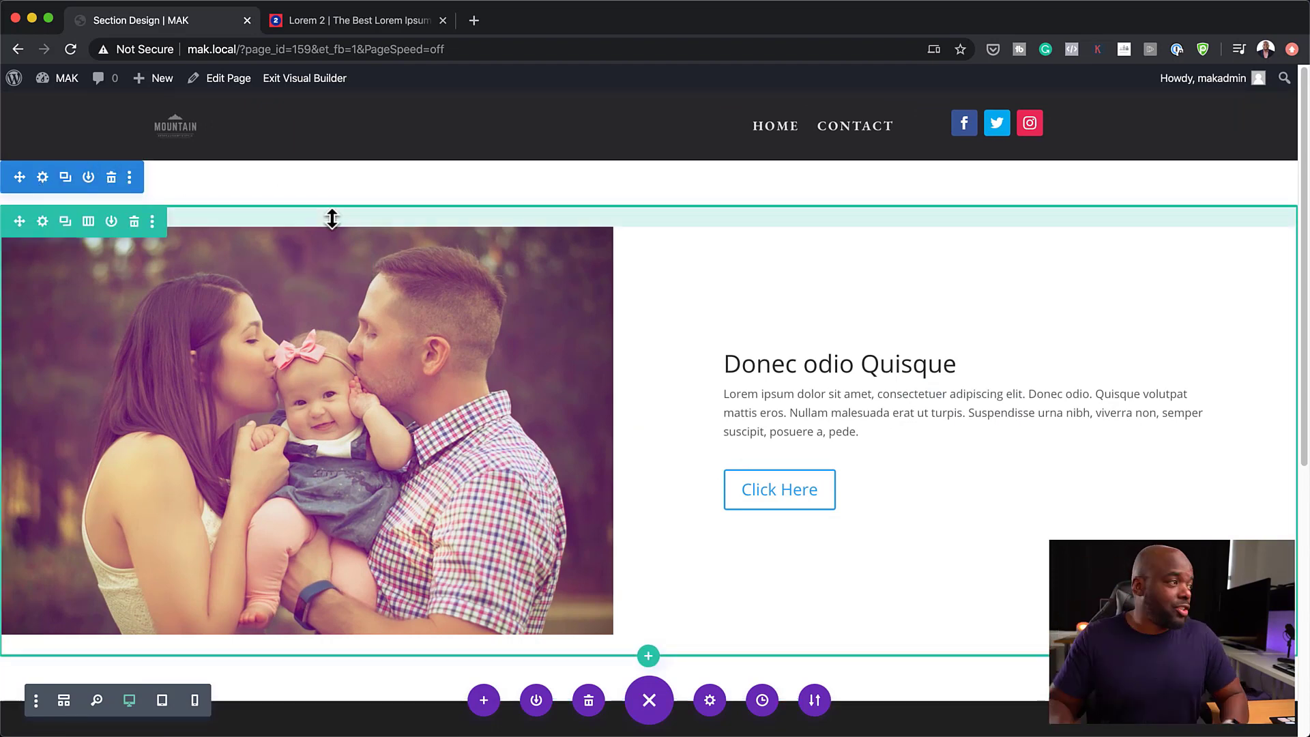
- Set the section's linked top and bottom padding to 0px and save the section settings
{"action": "left_click", "coordinate": [42, 179]}
{"action": "left_click", "coordinate": [133, 132]}
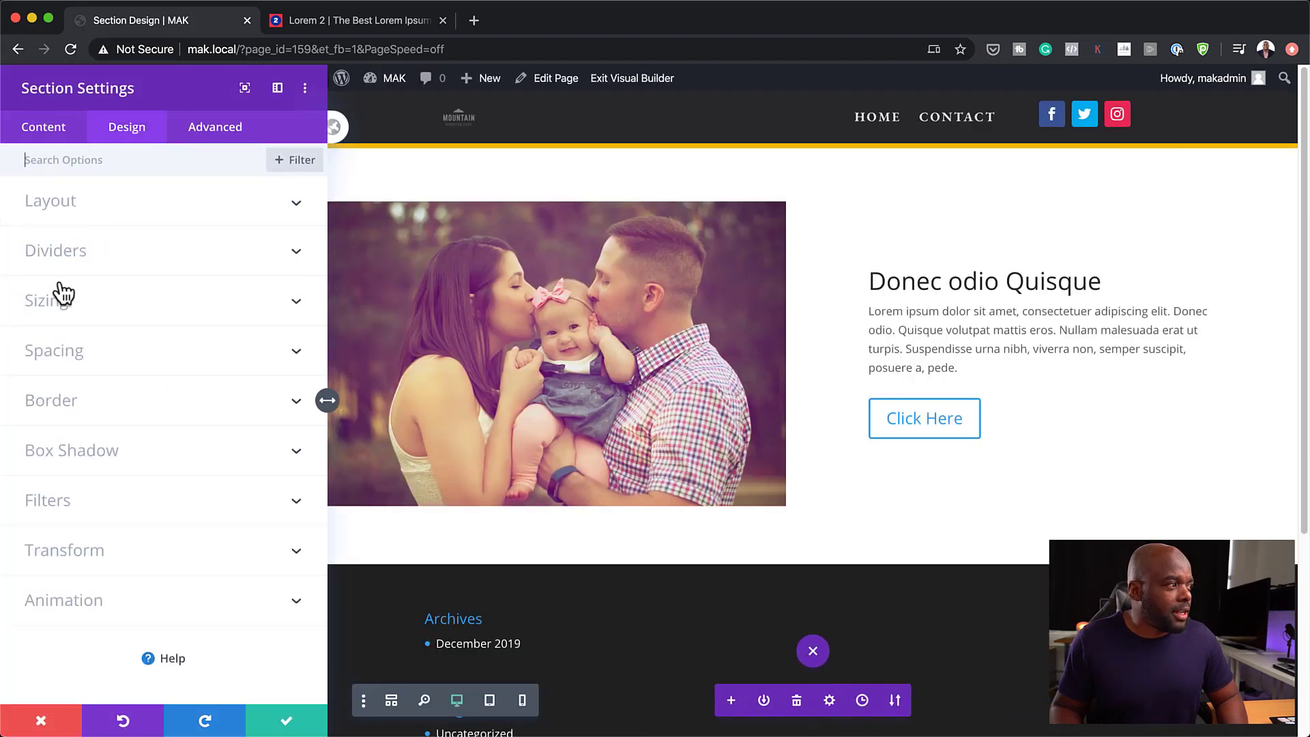
{"action": "left_click", "coordinate": [71, 356]}
{"action": "left_click", "coordinate": [49, 328]}
{"action": "type", "text": "0px"}
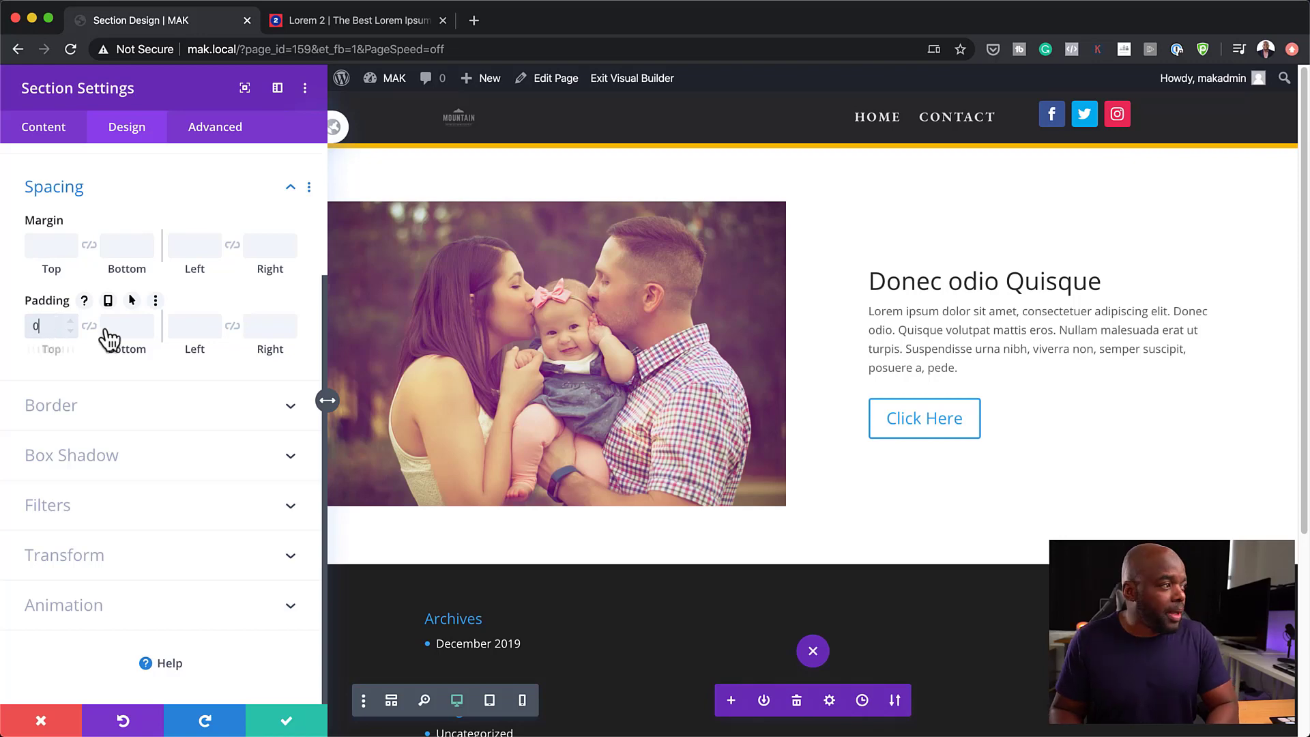
{"action": "left_click", "coordinate": [90, 327]}
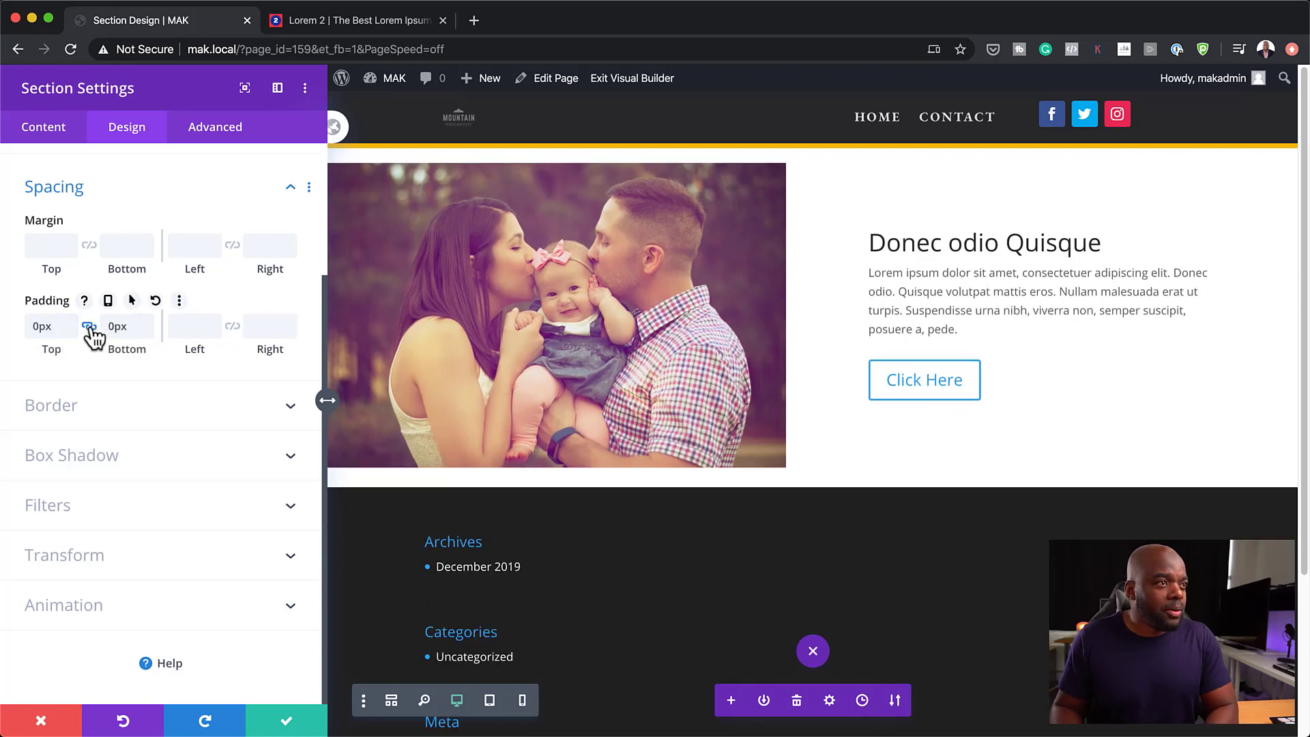
{"action": "left_click", "coordinate": [287, 723]}
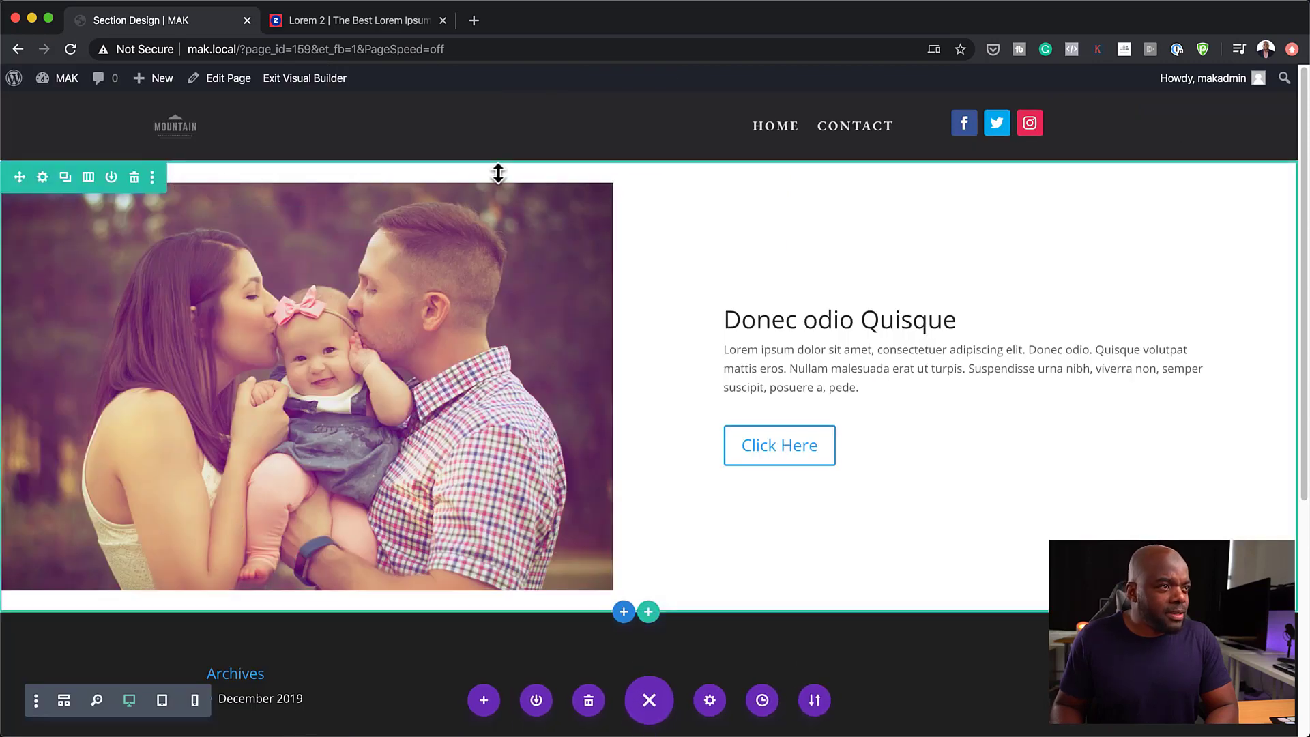
- Set the row's linked top and bottom padding to 0px and save the row settings
{"action": "left_click", "coordinate": [44, 178]}
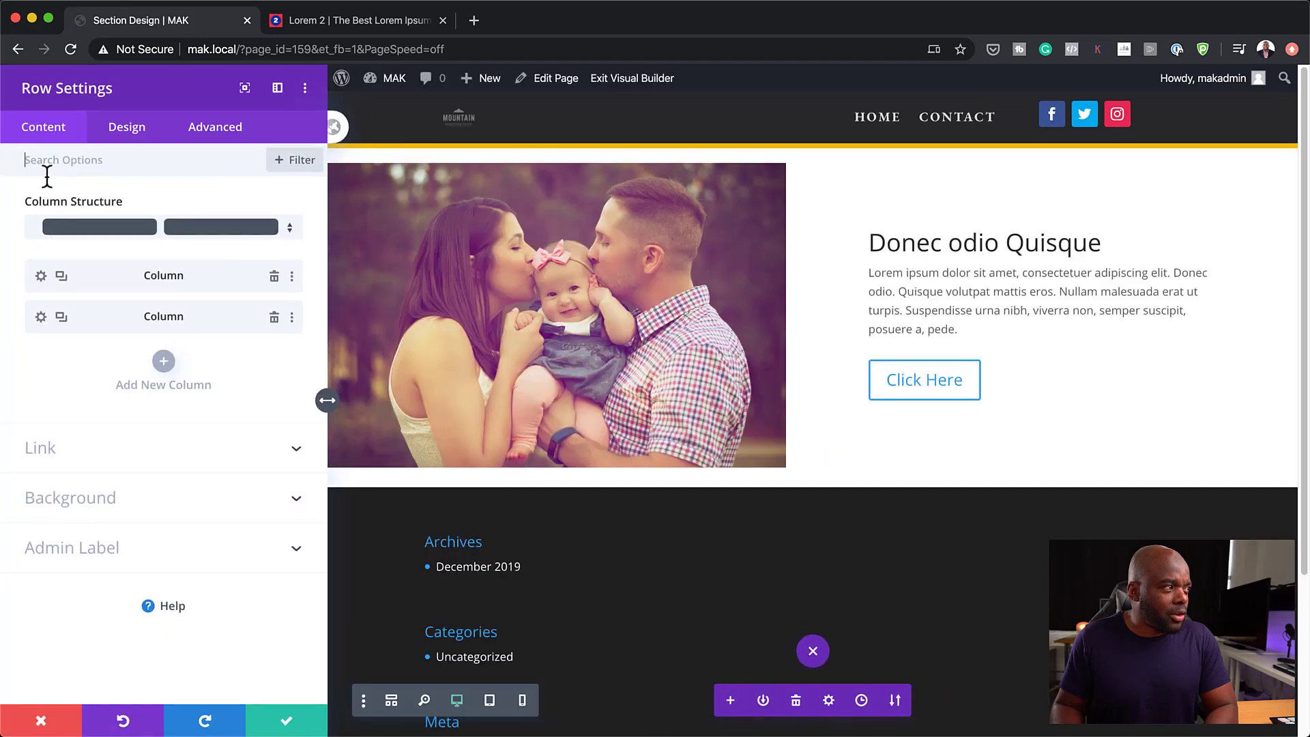
{"action": "left_click", "coordinate": [146, 134]}
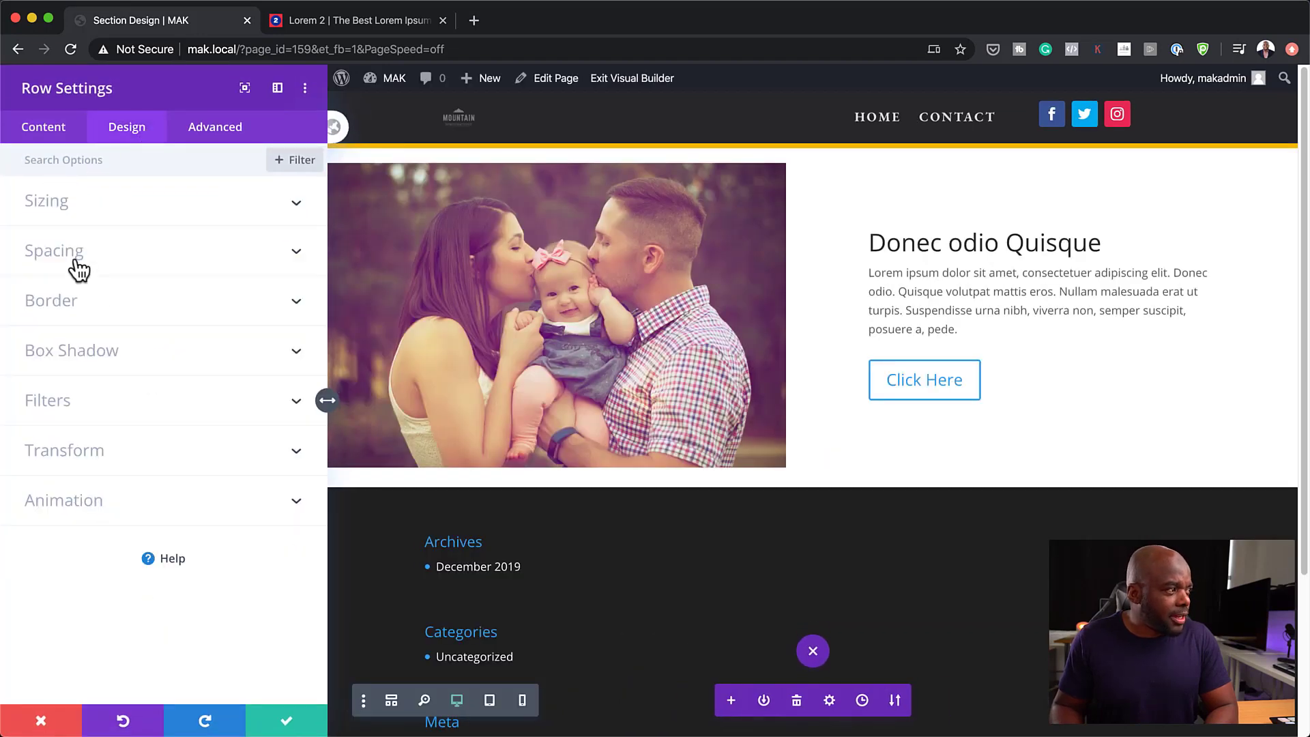
{"action": "left_click", "coordinate": [77, 262]}
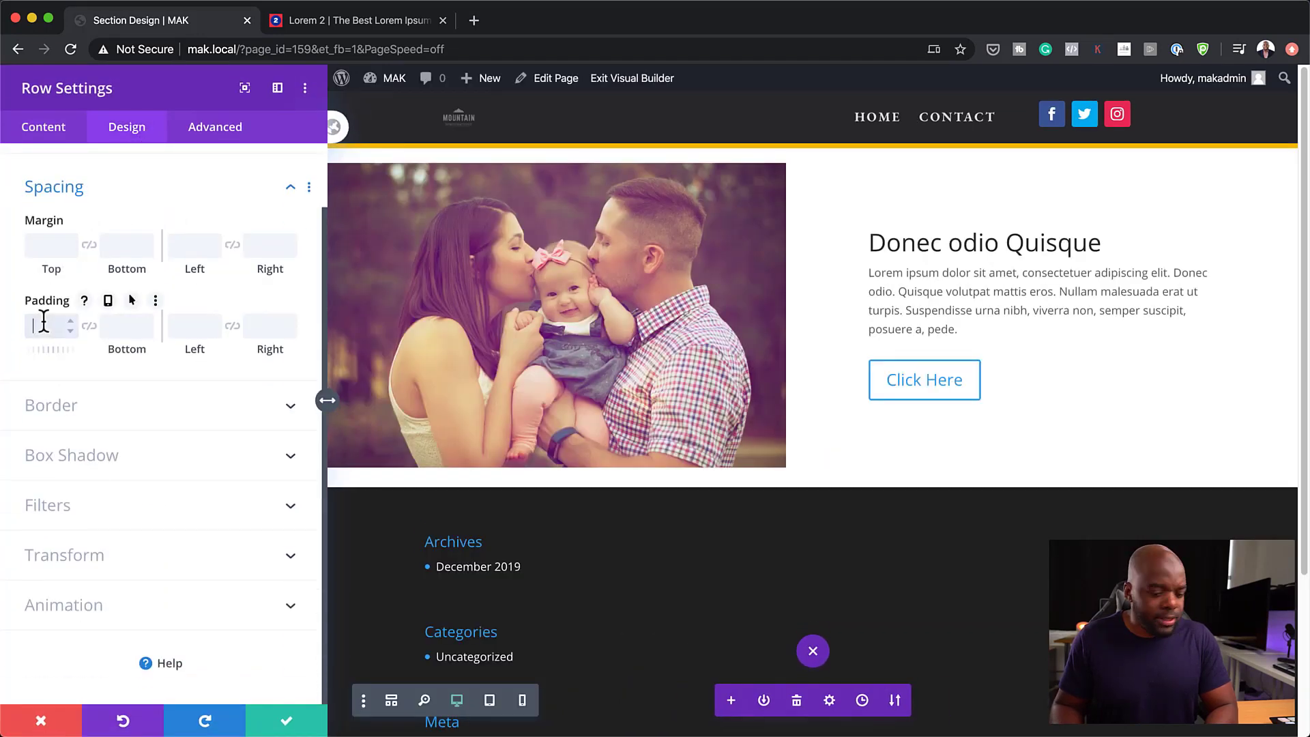
{"action": "left_click", "coordinate": [89, 326]}
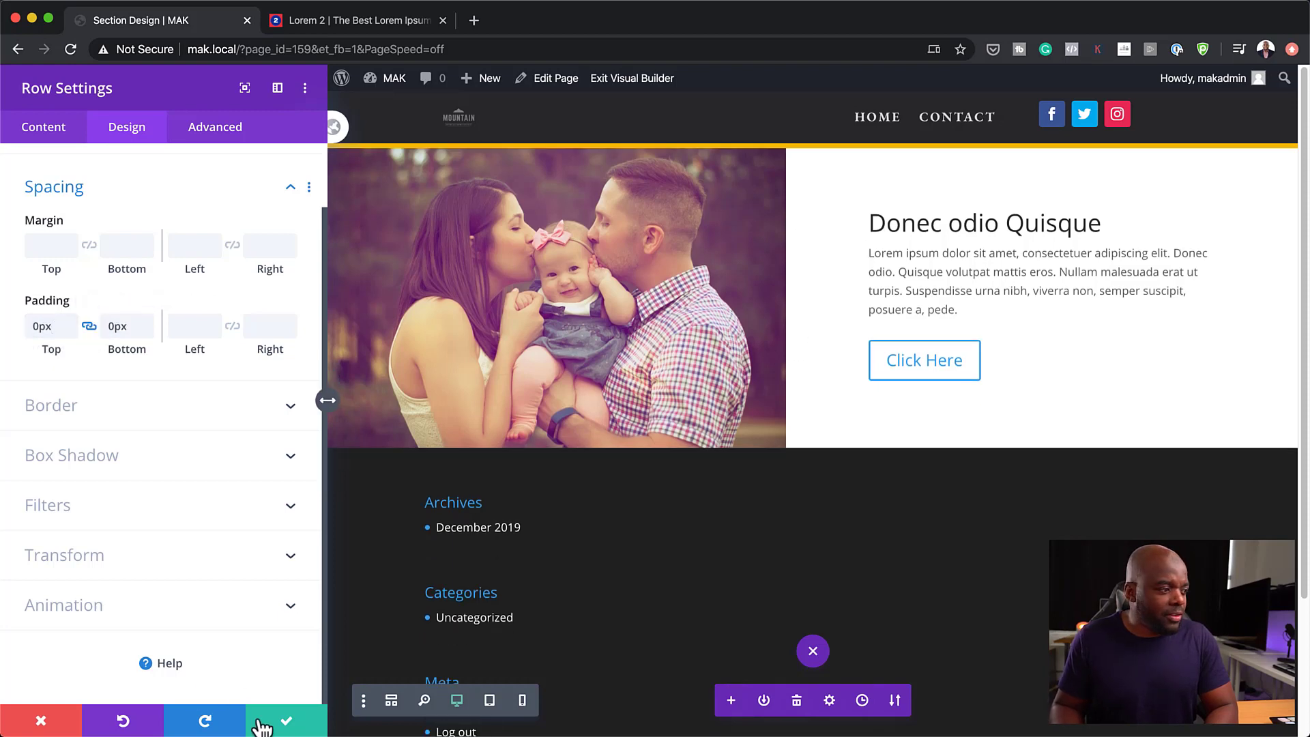
{"action": "left_click", "coordinate": [290, 723]}
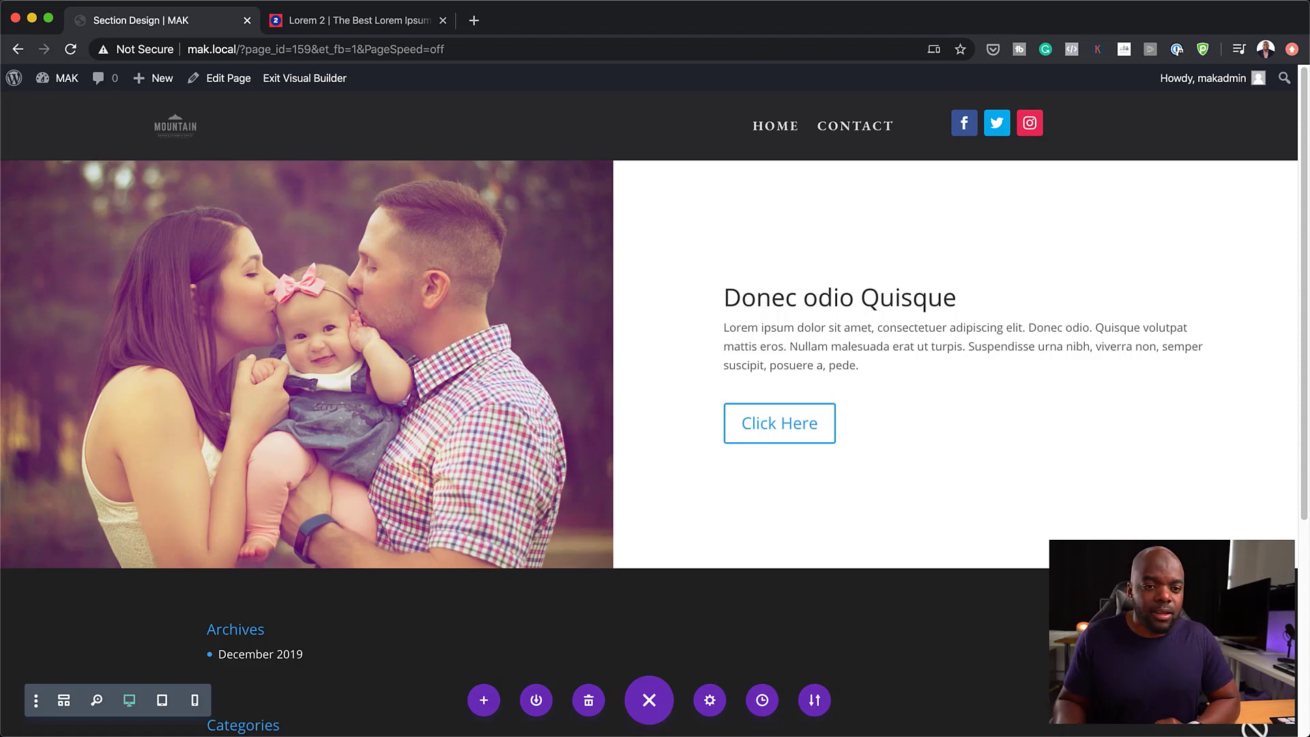
- Examine the section's layout in tablet and phone views and return to desktop view
{"action": "left_click", "coordinate": [162, 701]}
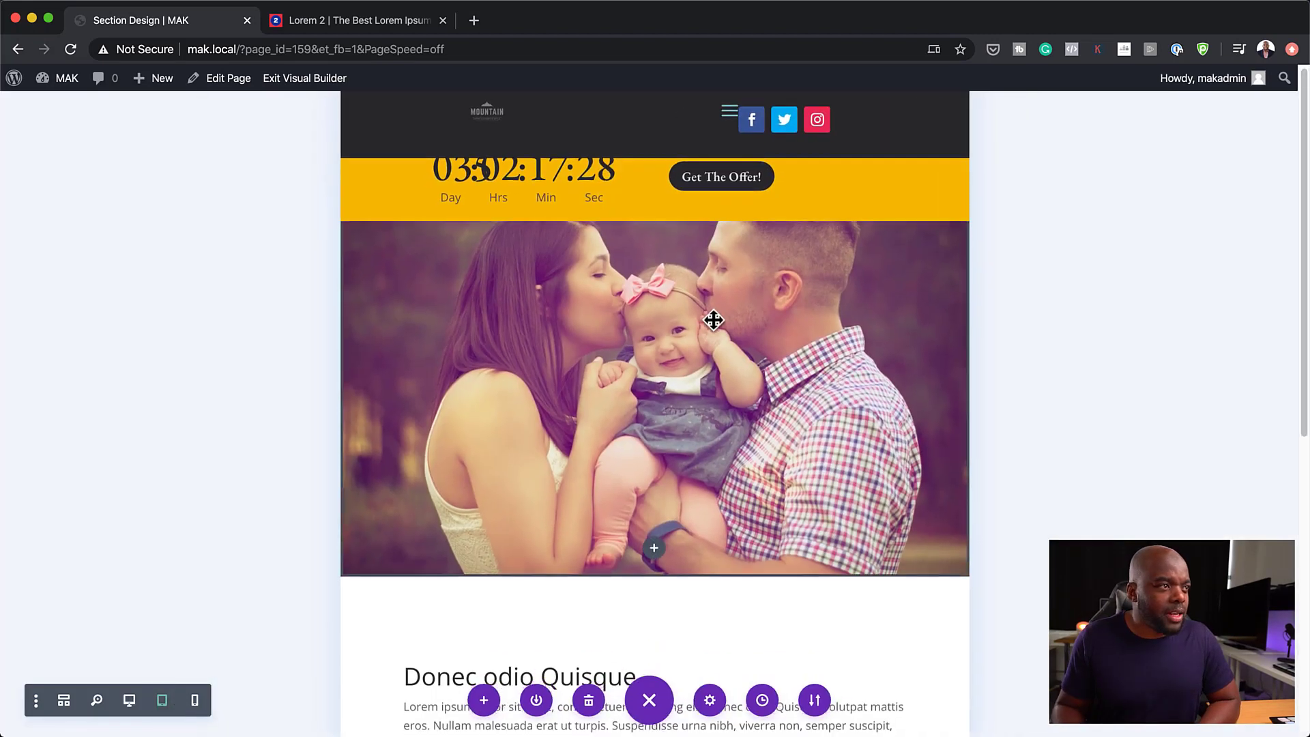
{"action": "scroll", "coordinate": [713, 319], "scroll_direction": "down", "scroll_amount": 3}
{"action": "scroll", "coordinate": [713, 319], "scroll_direction": "down", "scroll_amount": 5}
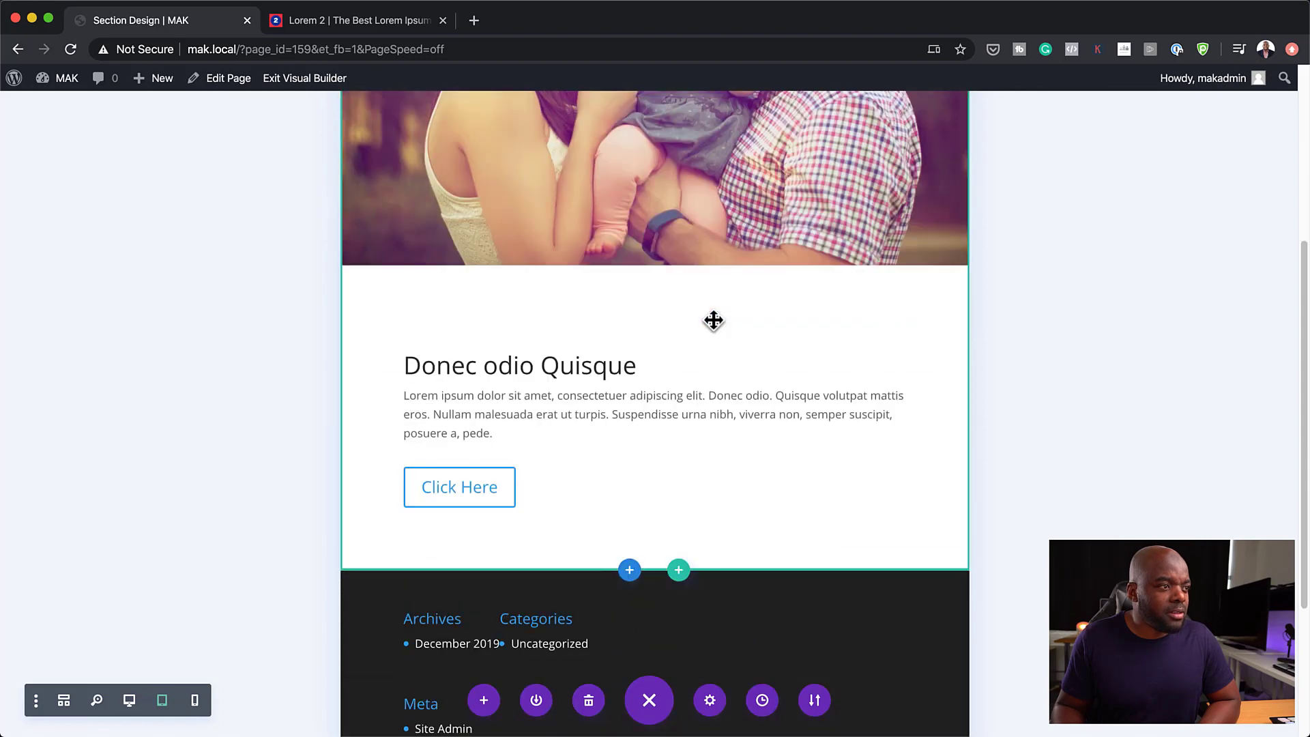
{"action": "left_click", "coordinate": [195, 703]}
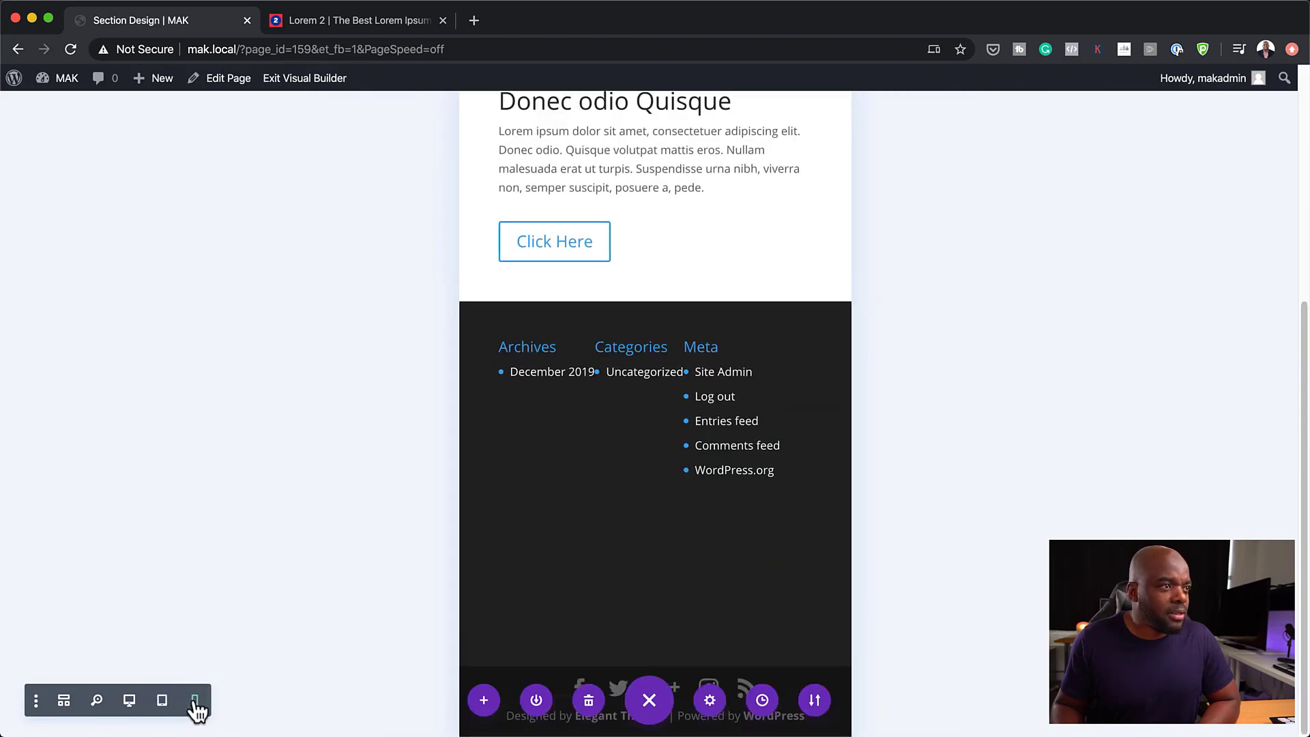
{"action": "scroll", "coordinate": [793, 307], "scroll_direction": "up", "scroll_amount": 5}
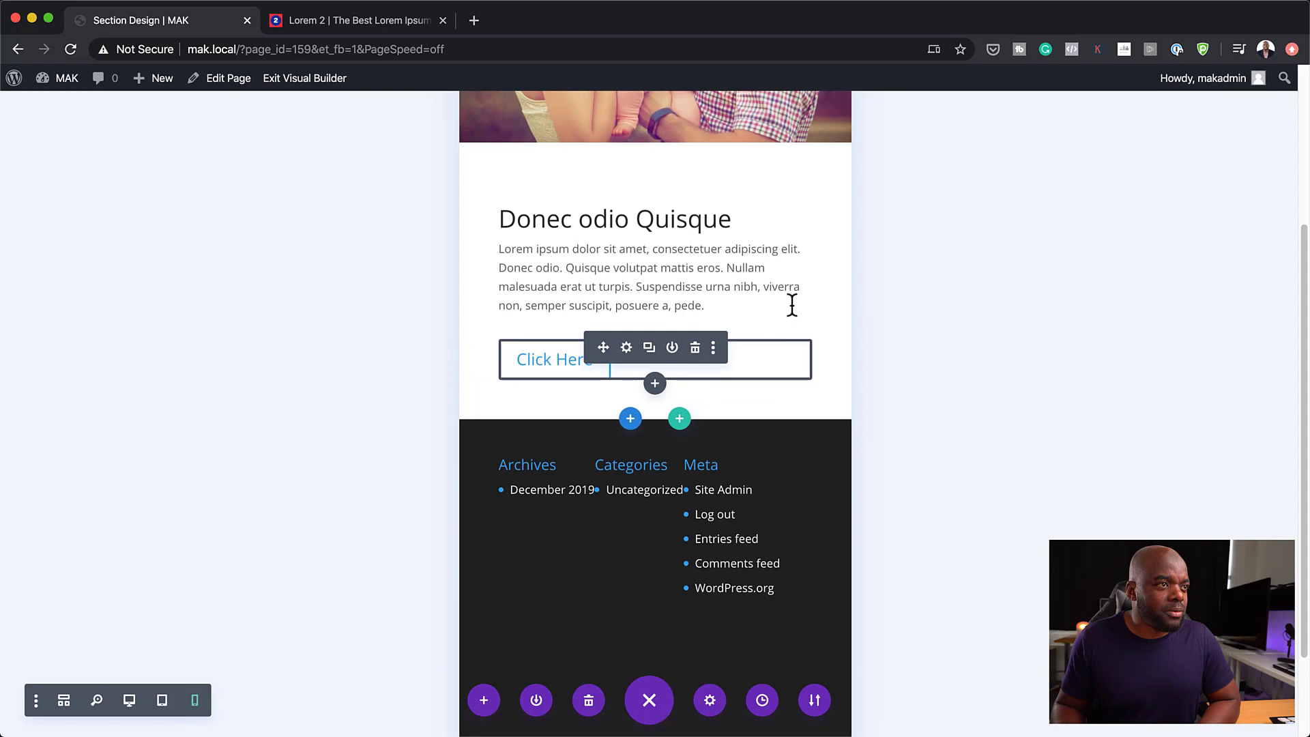
{"action": "left_click", "coordinate": [130, 701]}
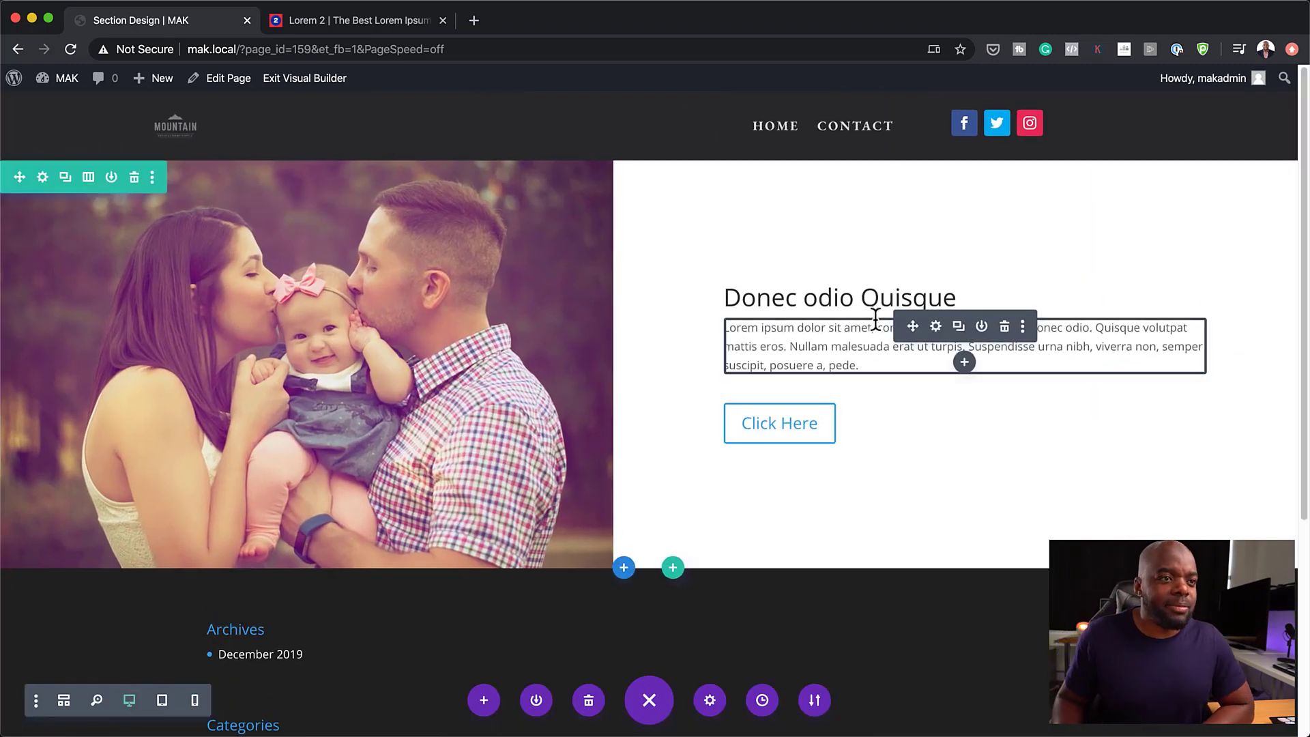
- Set the text font of the paragraph module to EB Garamond
{"action": "left_click", "coordinate": [935, 326]}
{"action": "left_click", "coordinate": [127, 133]}
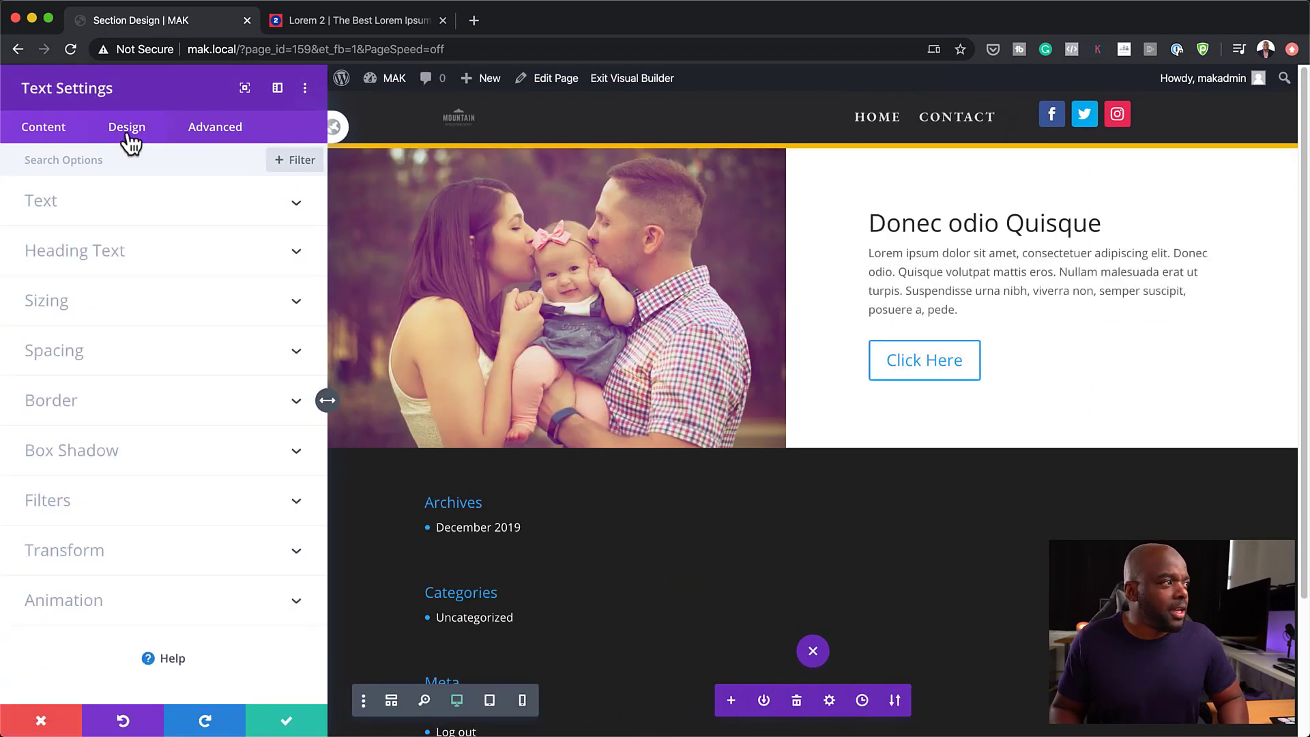
{"action": "left_click", "coordinate": [53, 204]}
{"action": "left_click", "coordinate": [86, 312]}
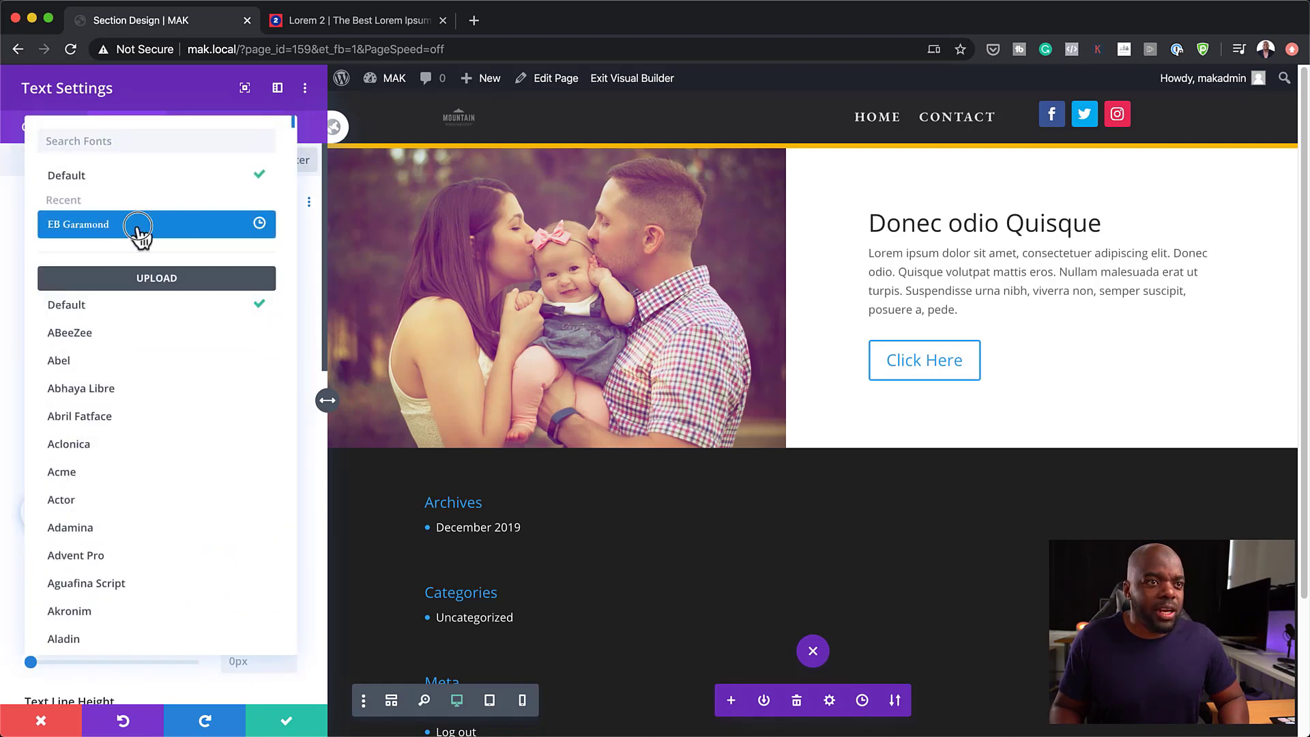
{"action": "left_click", "coordinate": [141, 232]}
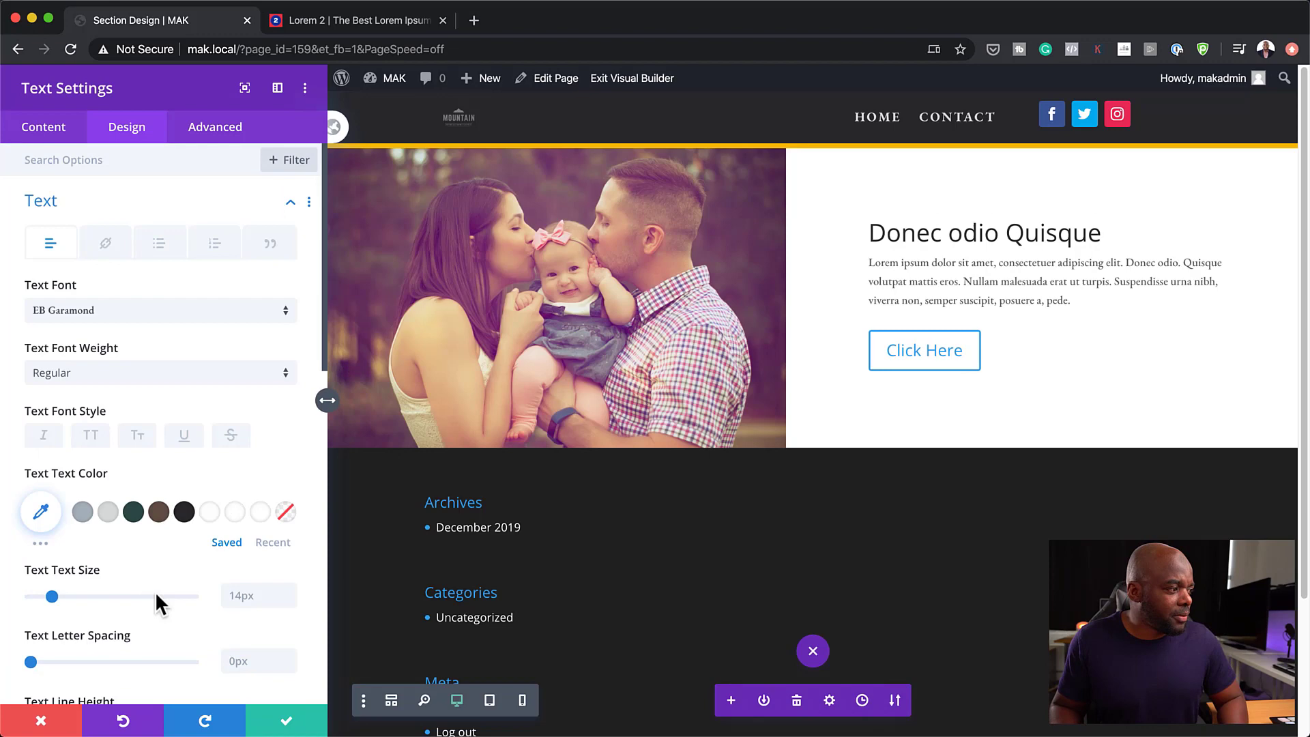
- Set the paragraph's text size to 22px and line height to 1.8em, and save the module
{"action": "left_click_drag", "start_coordinate": [56, 600], "coordinate": [65, 602]}
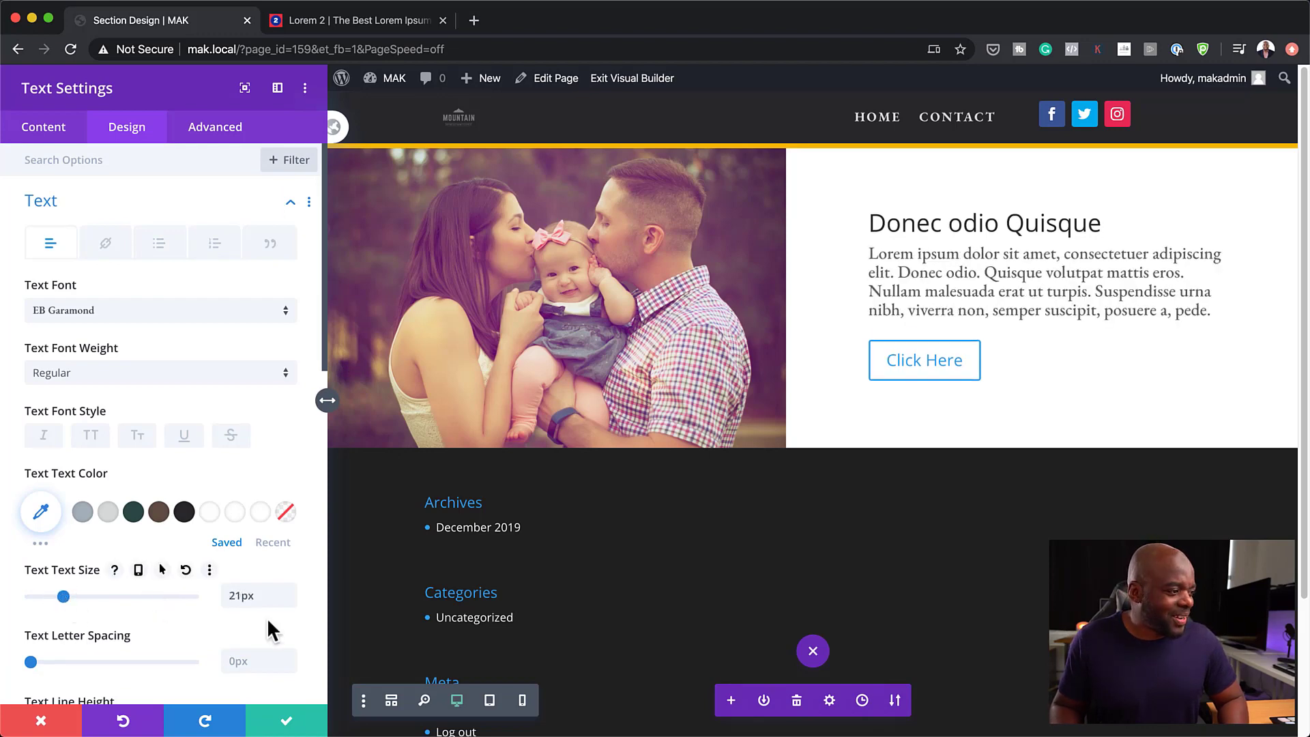
{"action": "left_click", "coordinate": [291, 591]}
{"action": "scroll", "coordinate": [252, 656], "scroll_direction": "down", "scroll_amount": 2}
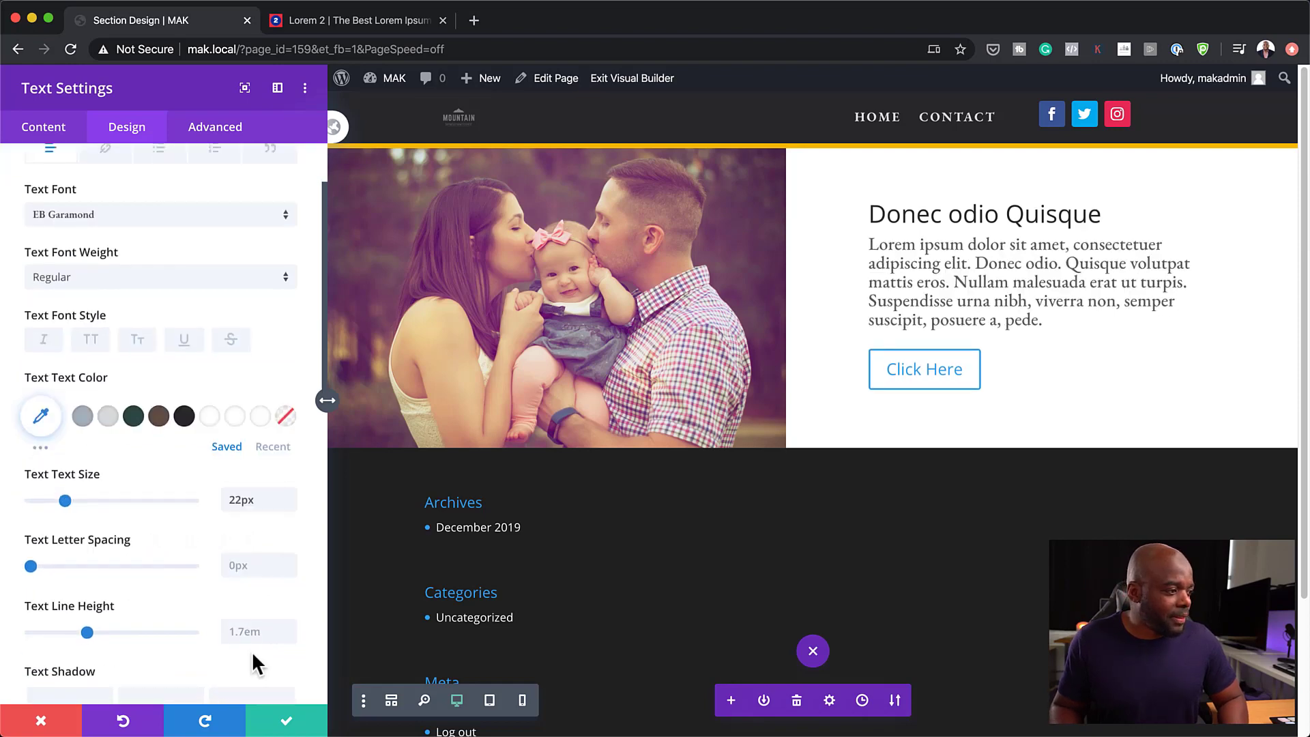
{"action": "left_click", "coordinate": [287, 625]}
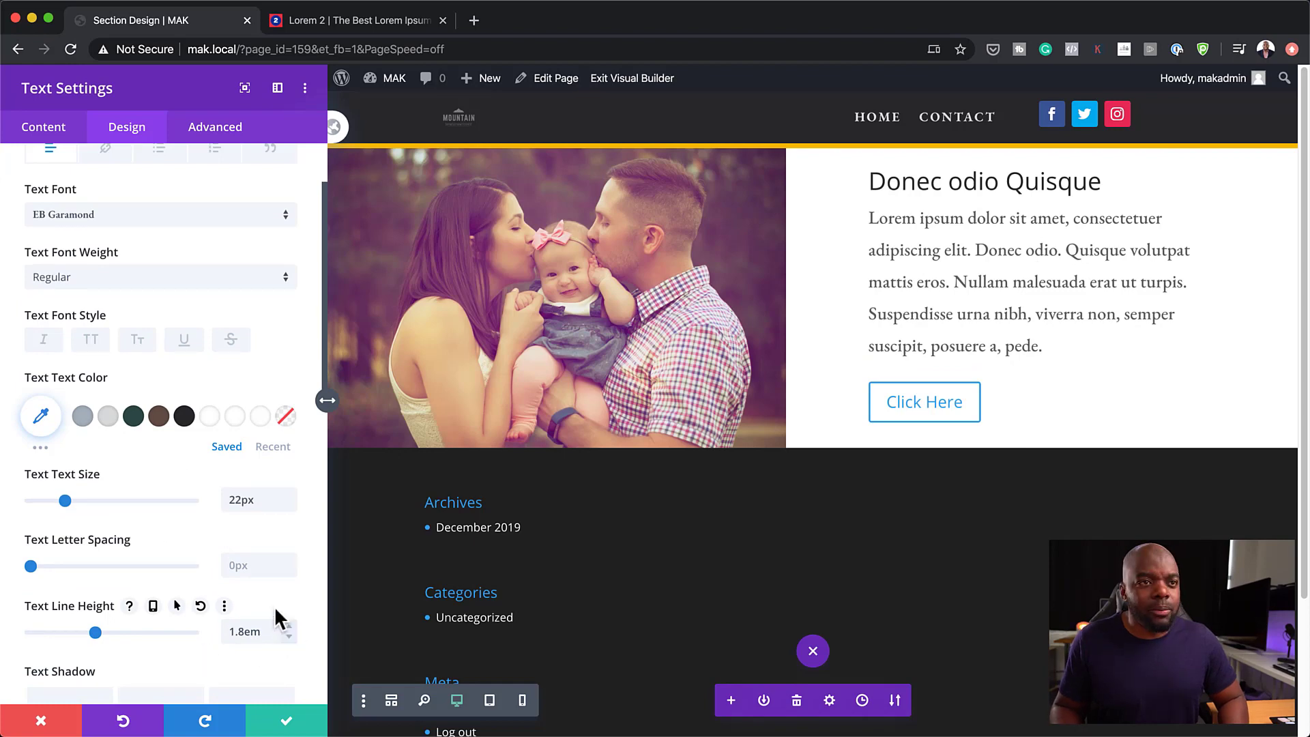
{"action": "left_click", "coordinate": [287, 723]}
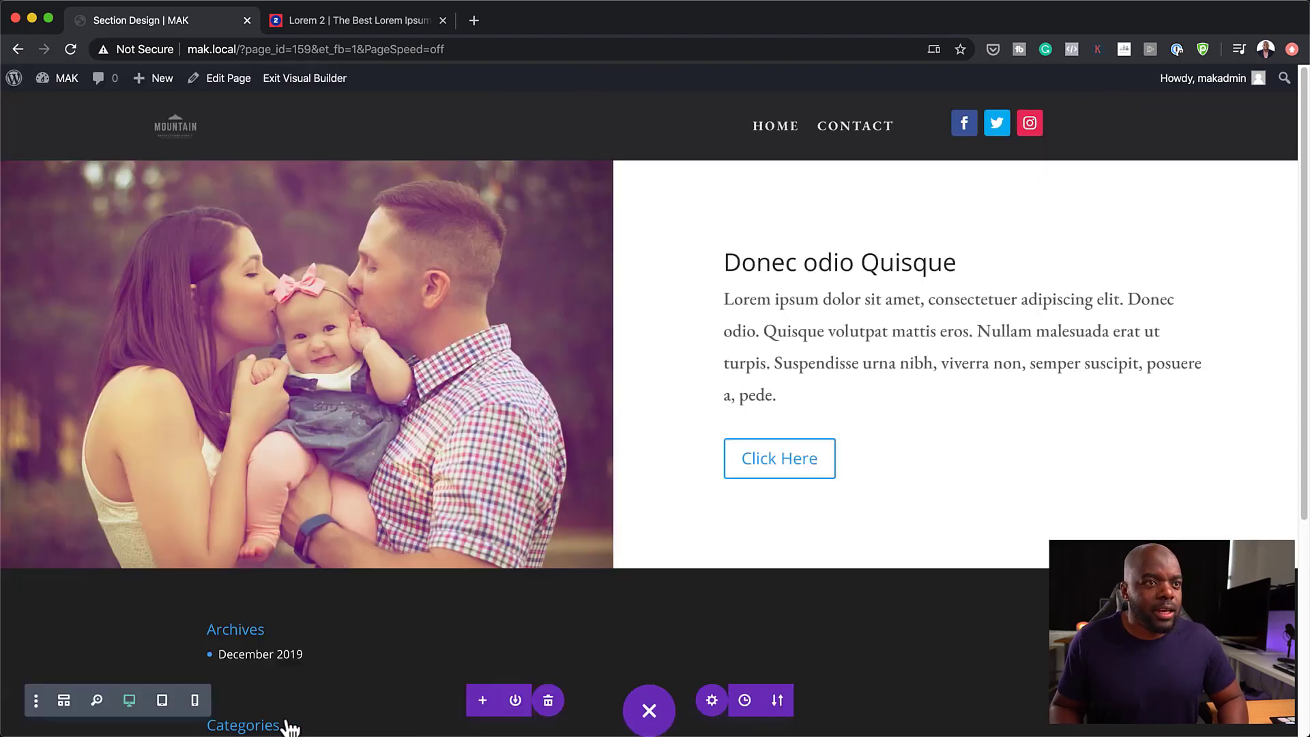
- Set the H1 heading font of the heading's text module to EB Garamond
{"action": "left_click", "coordinate": [936, 261]}
{"action": "left_click", "coordinate": [129, 127]}
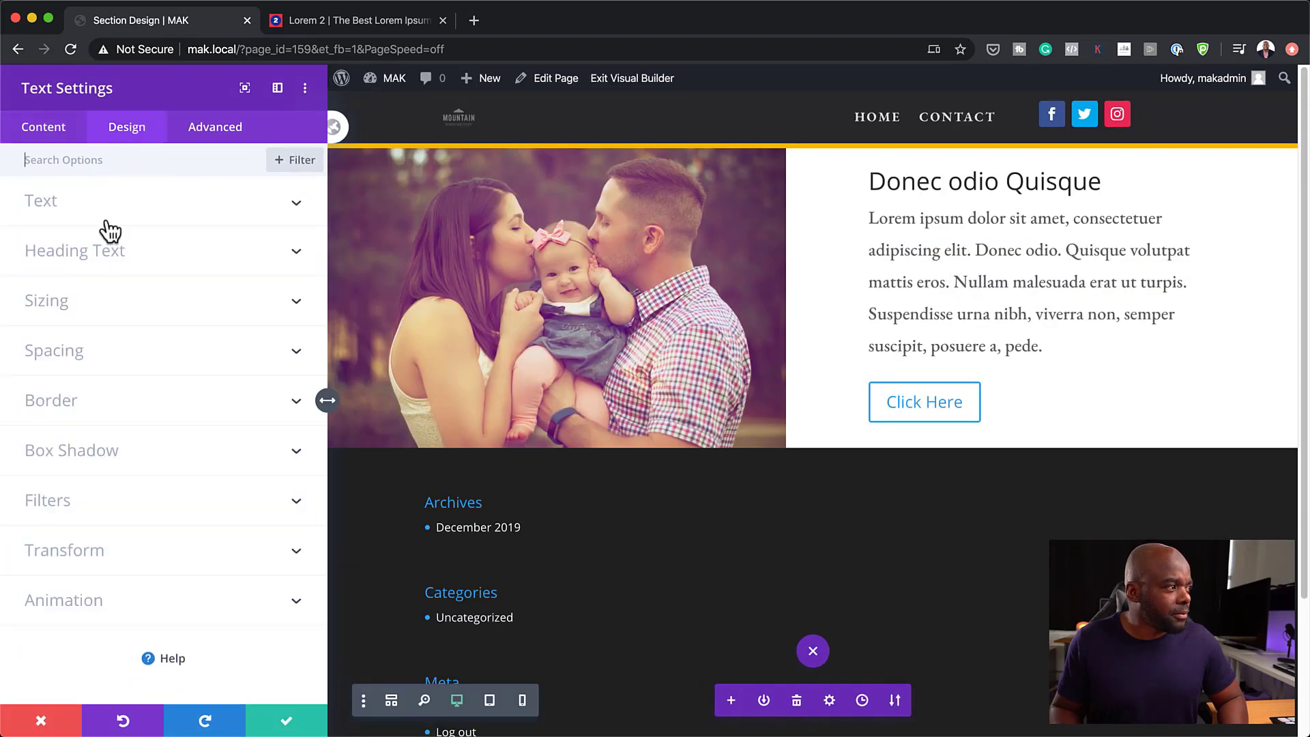
{"action": "left_click", "coordinate": [83, 252]}
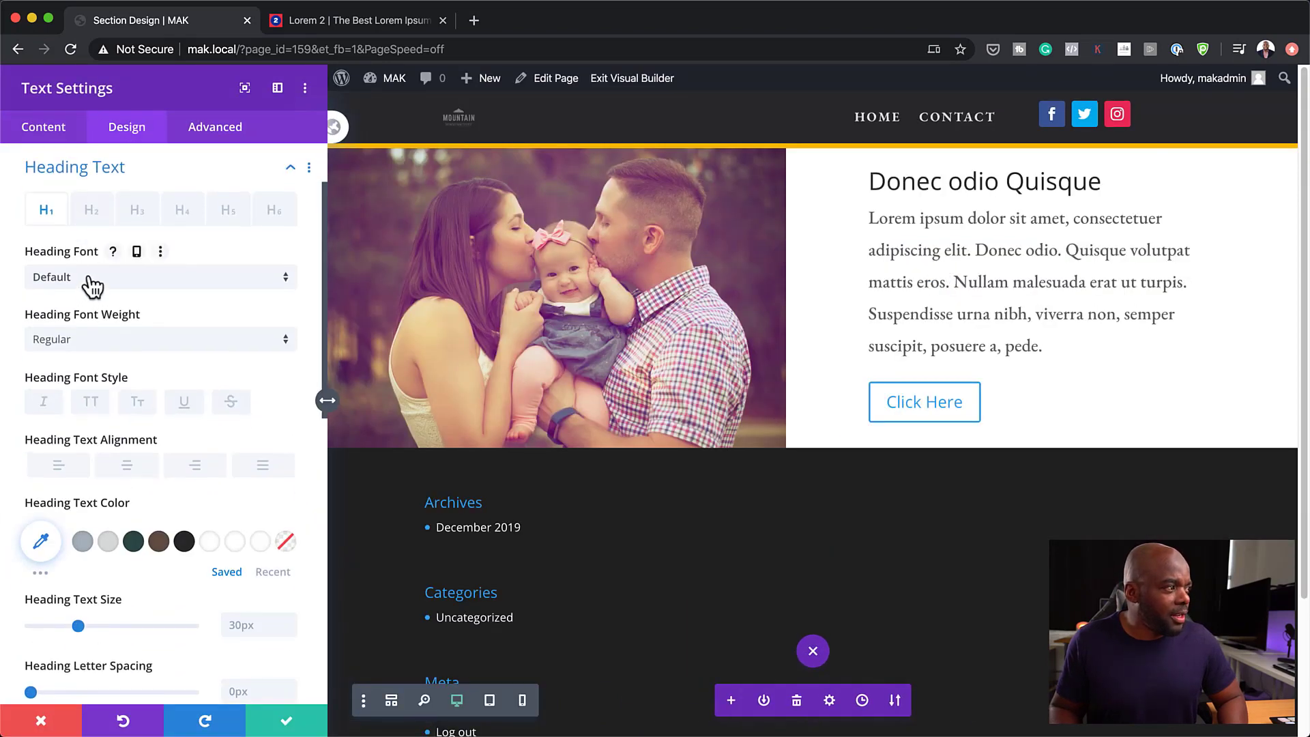
{"action": "left_click", "coordinate": [87, 281]}
{"action": "left_click", "coordinate": [104, 225]}
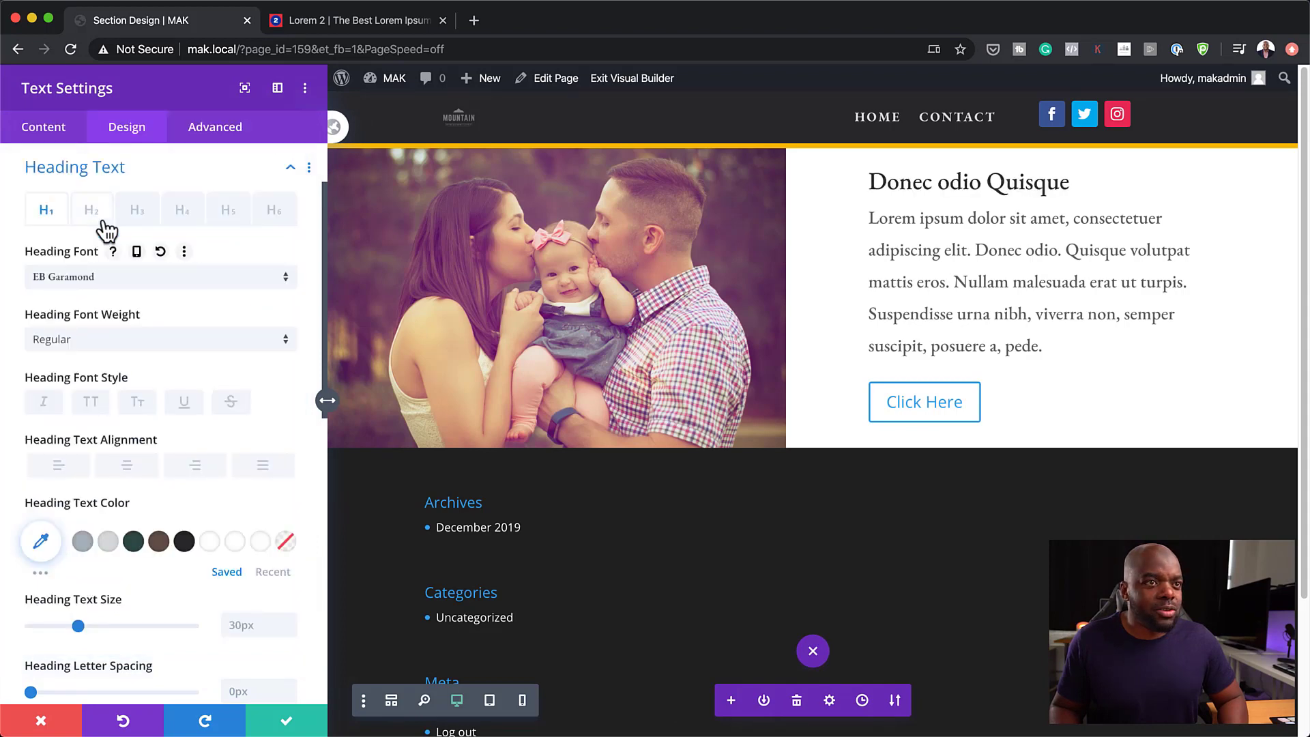
- Give the H1 heading the saved near-black colour and a text size of 46px, and save the module
{"action": "left_click", "coordinate": [184, 542]}
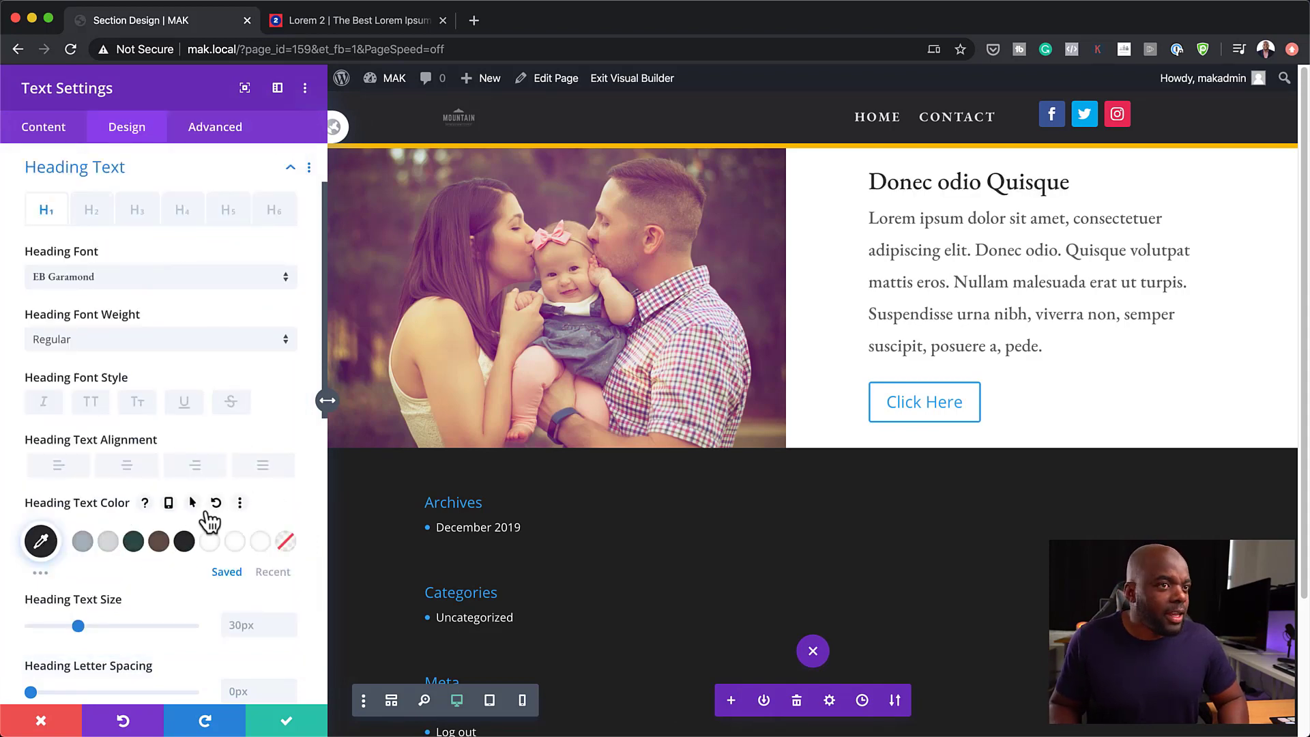
{"action": "left_click_drag", "start_coordinate": [78, 625], "coordinate": [104, 627]}
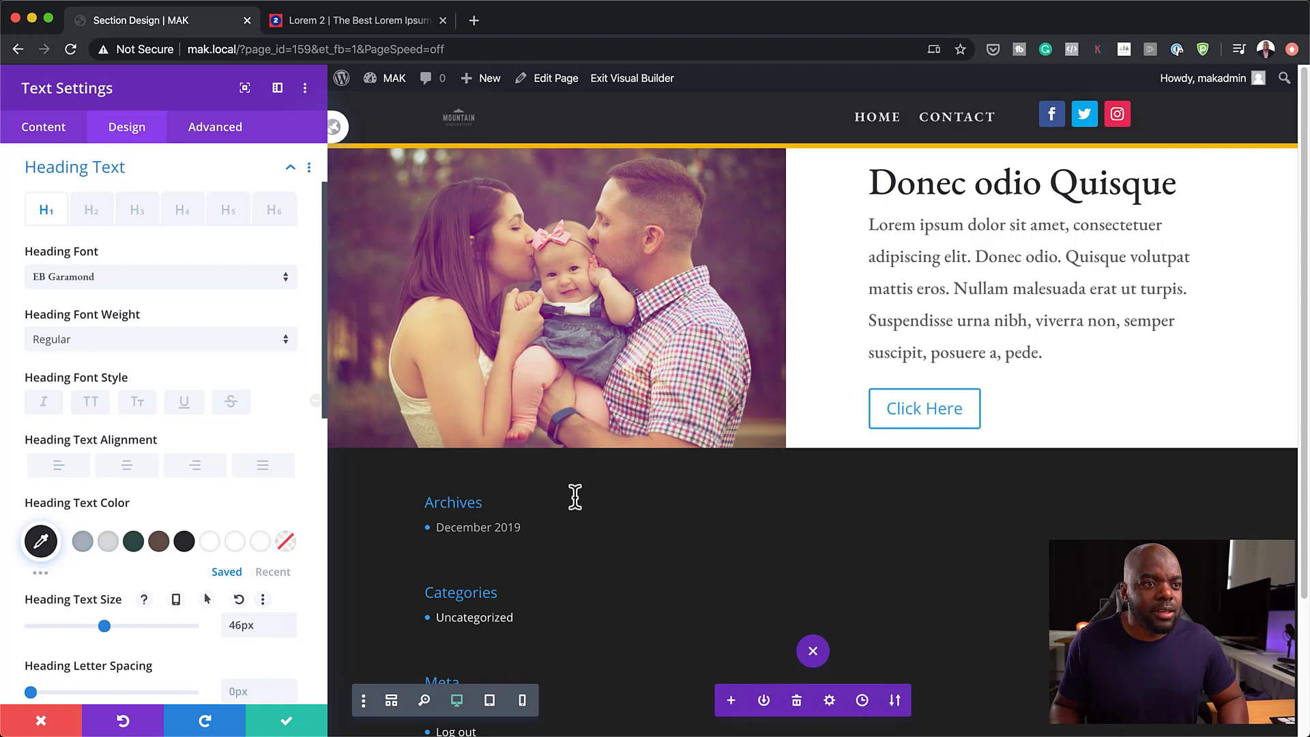
{"action": "left_click", "coordinate": [283, 724]}
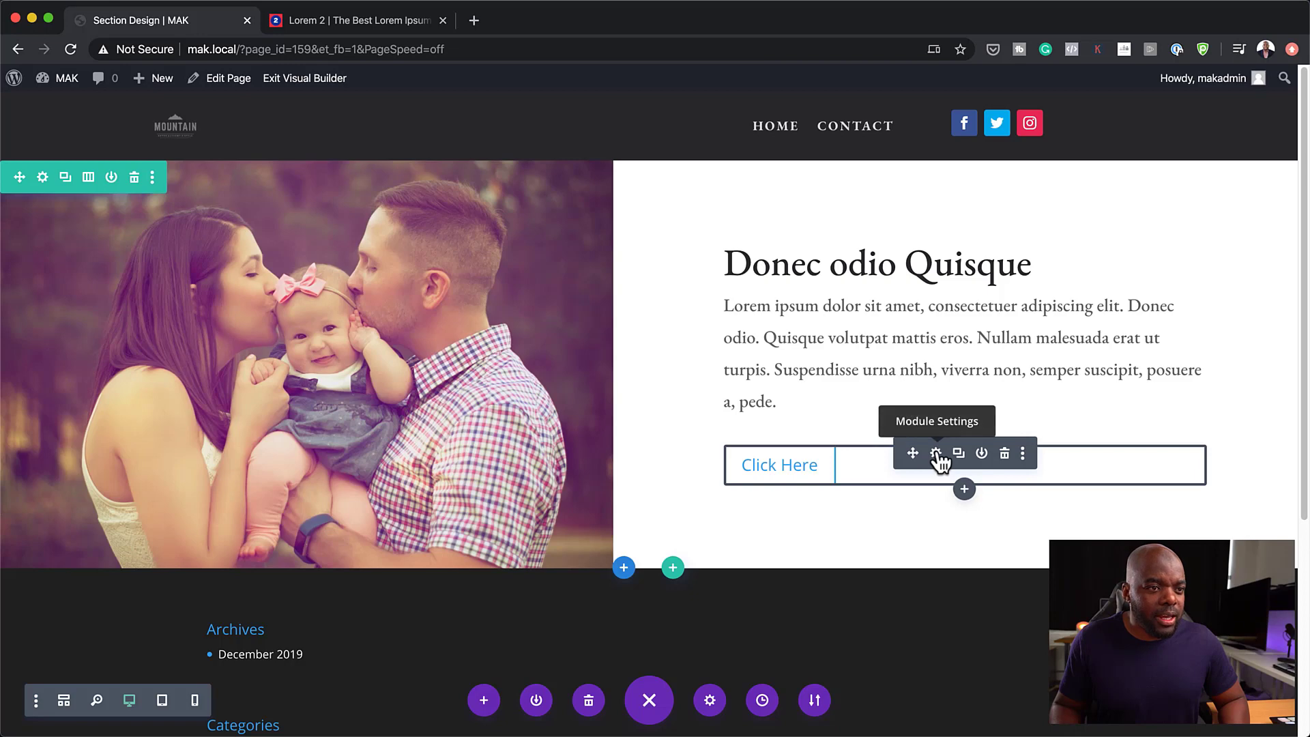
- Enable custom styles for the Click Here button module and set its text colour to the saved white
{"action": "left_click", "coordinate": [936, 454]}
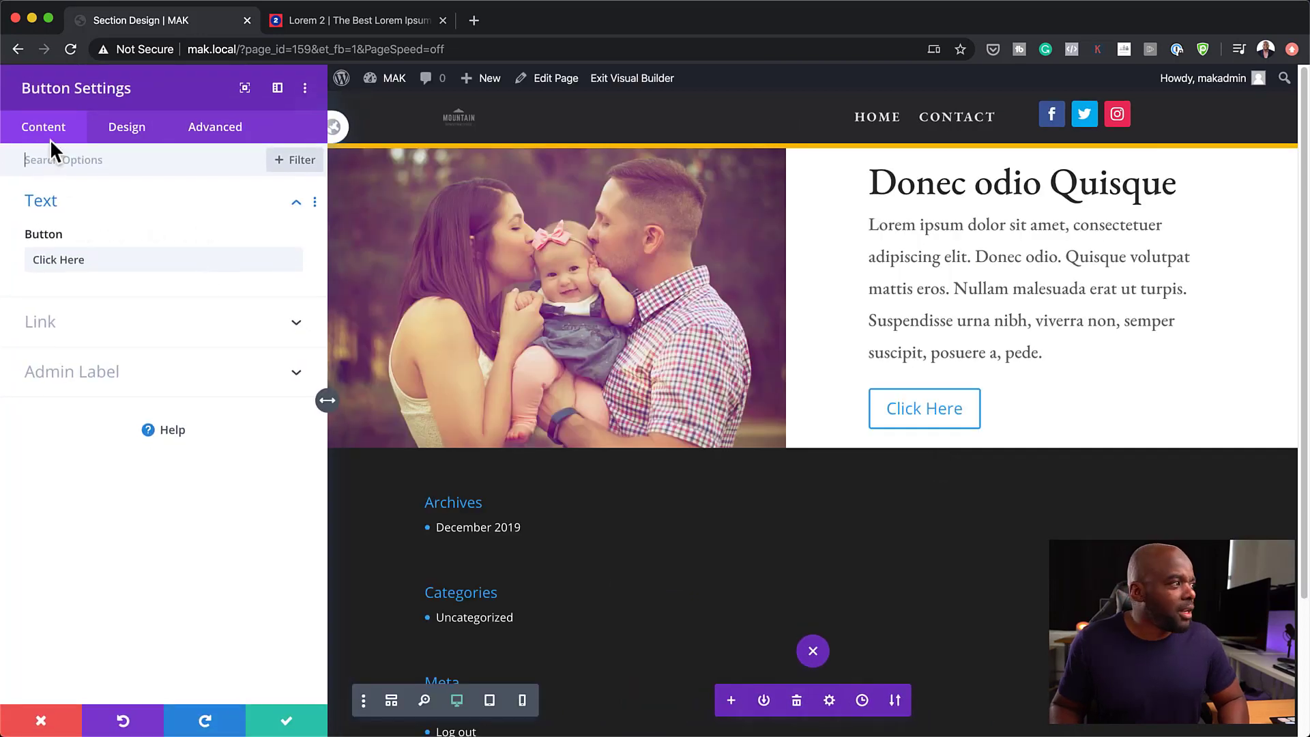
{"action": "left_click", "coordinate": [128, 139]}
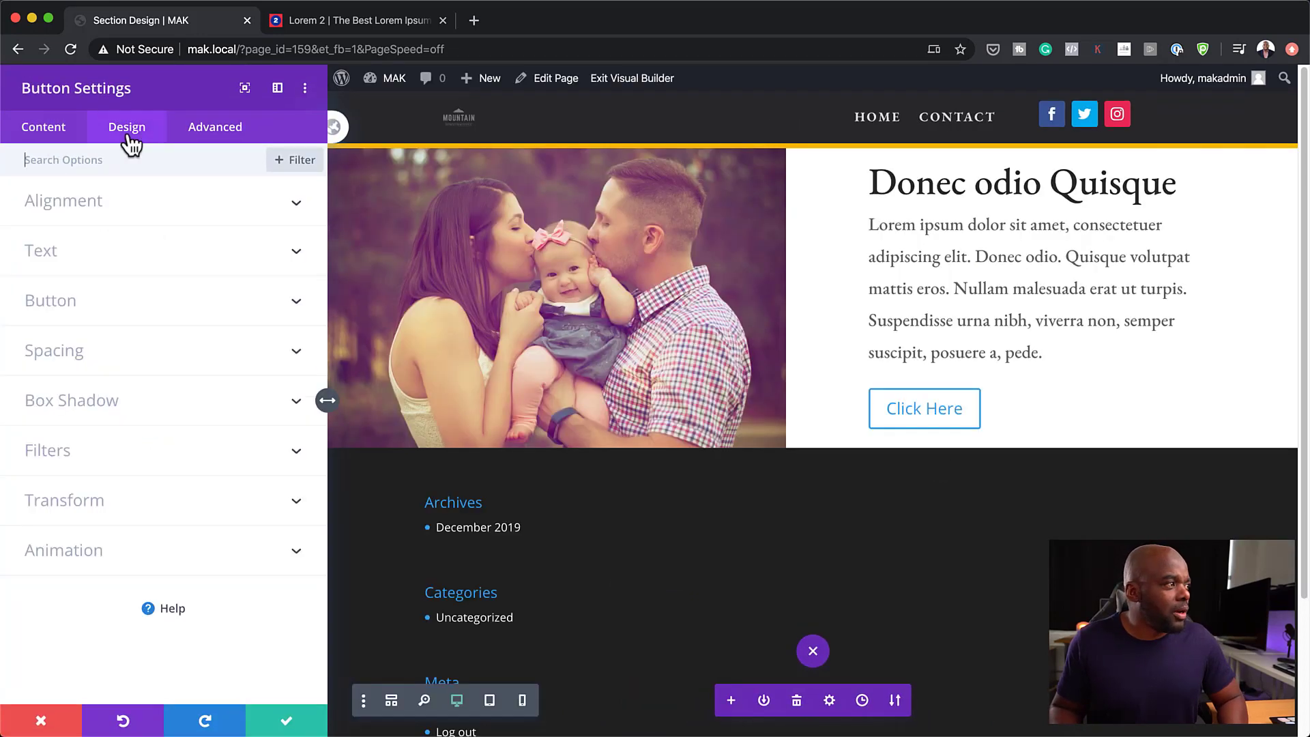
{"action": "left_click", "coordinate": [68, 313]}
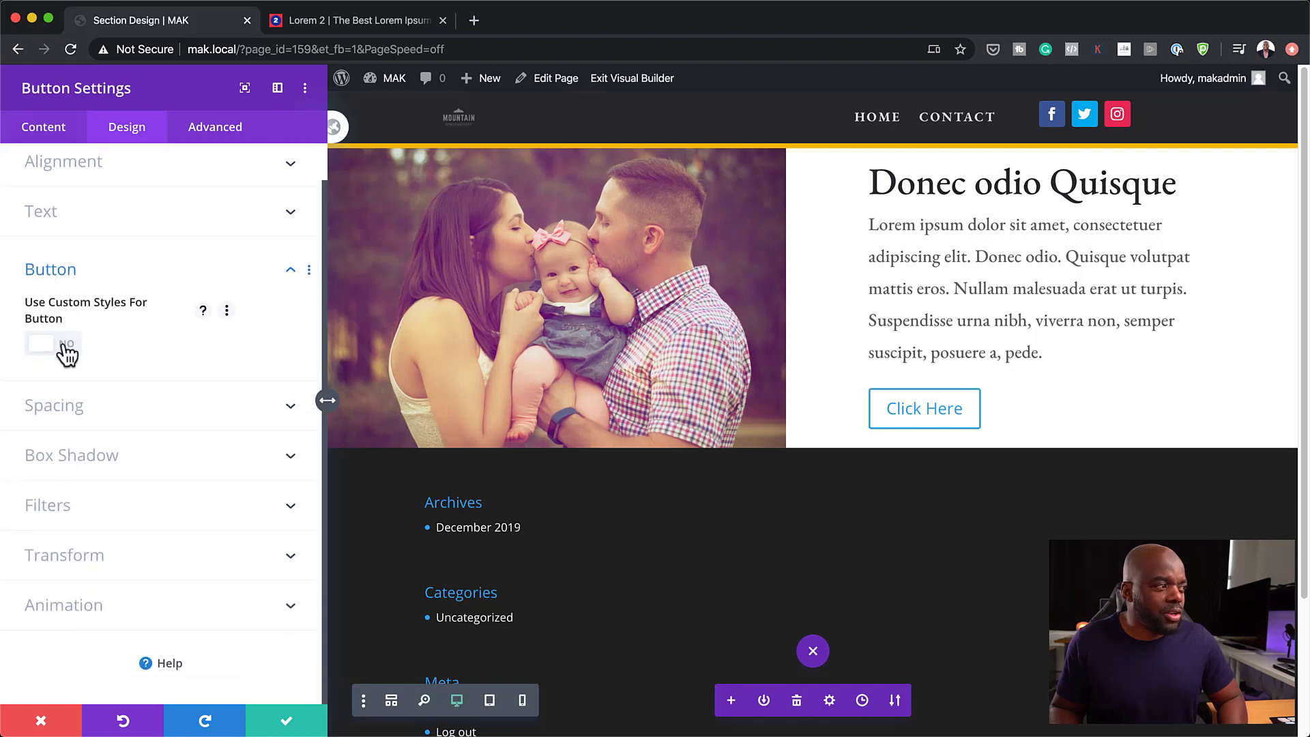
{"action": "left_click", "coordinate": [66, 348]}
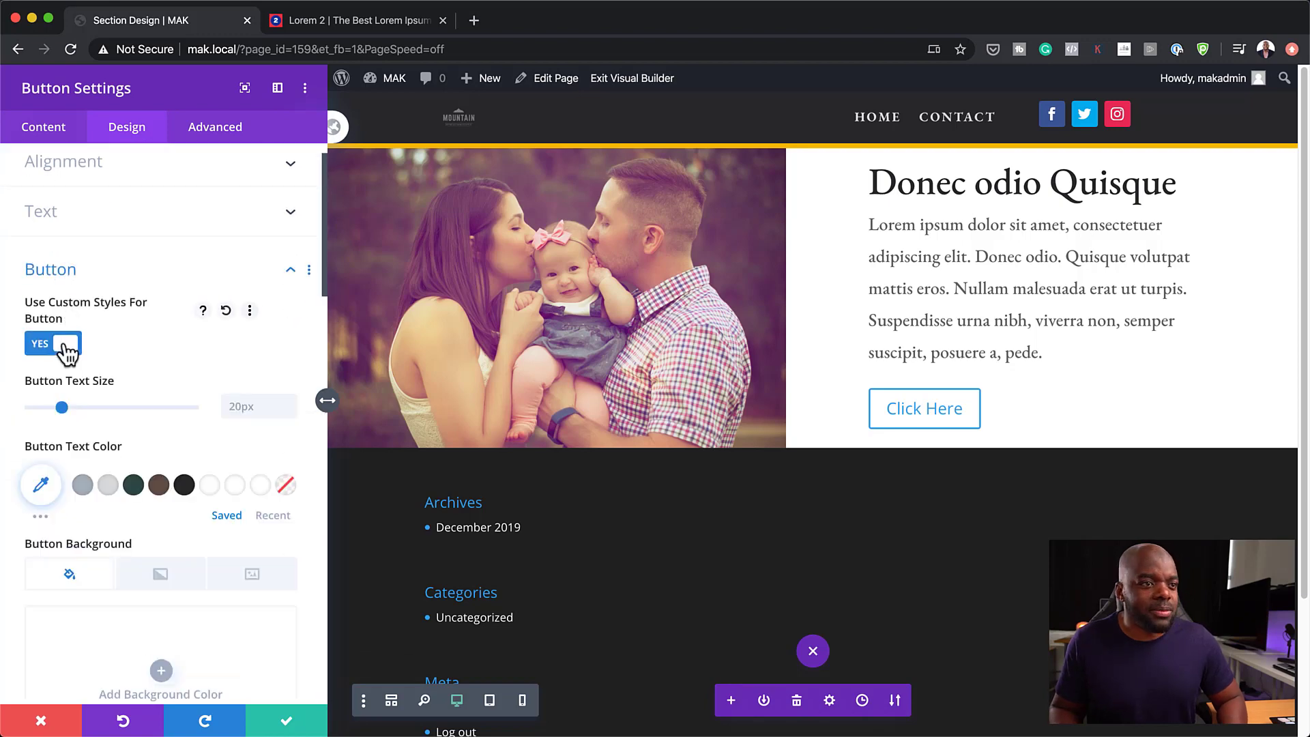
{"action": "left_click", "coordinate": [159, 485]}
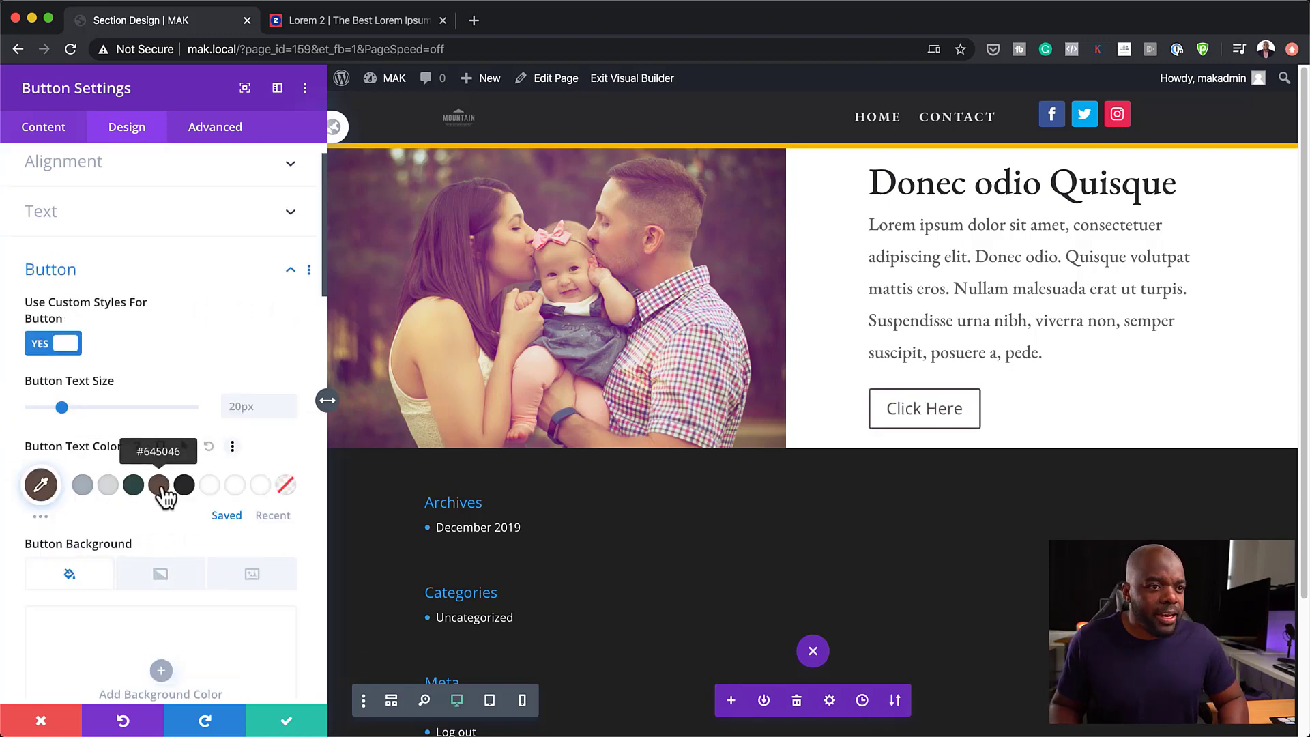
{"action": "left_click", "coordinate": [210, 484]}
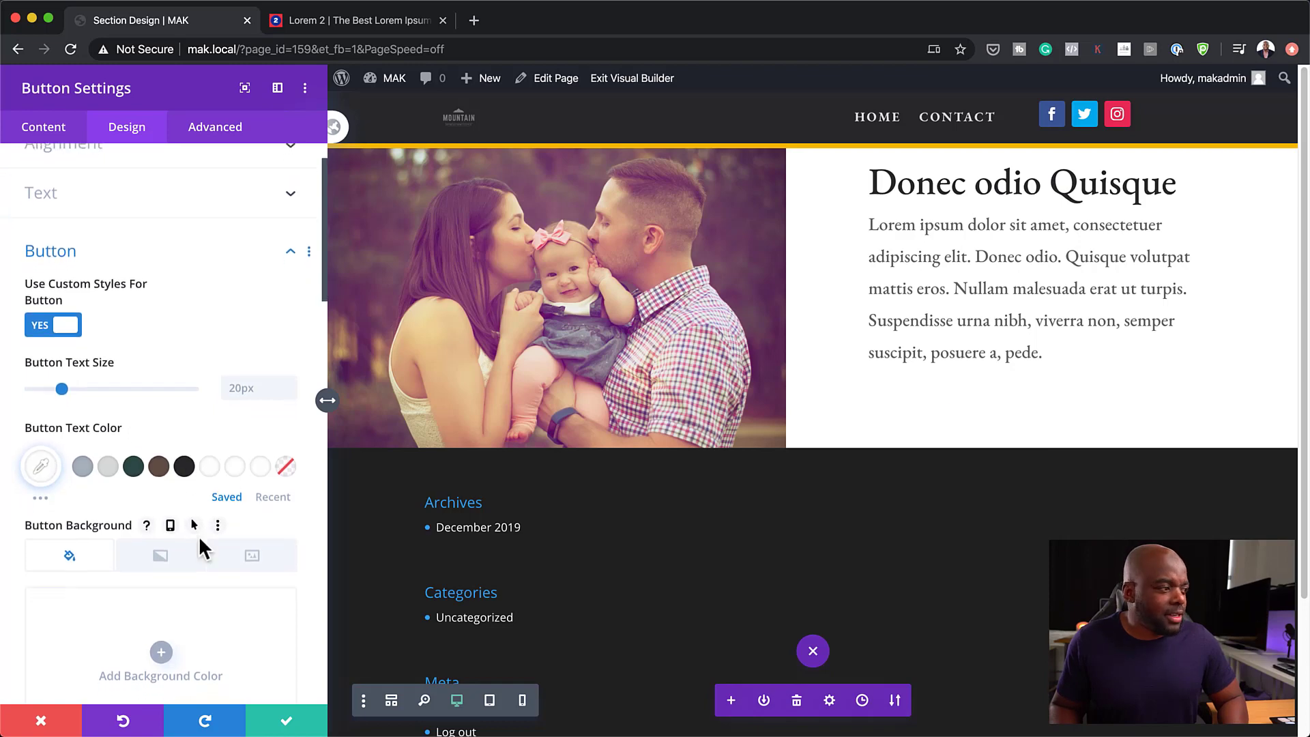
- Give the button a bright red background, #ea0027, starting from the saved brown colour
{"action": "scroll", "coordinate": [199, 535], "scroll_direction": "down", "scroll_amount": 4}
{"action": "left_click", "coordinate": [156, 661]}
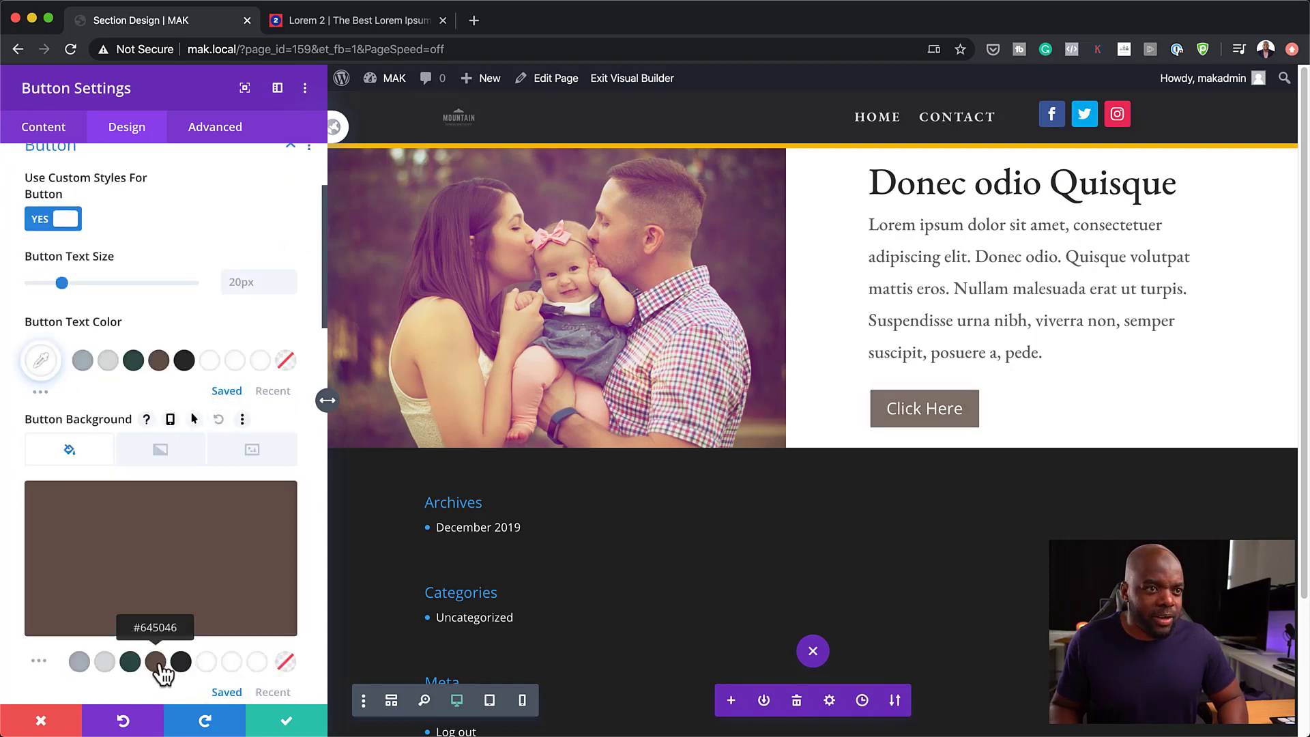
{"action": "left_click", "coordinate": [166, 572]}
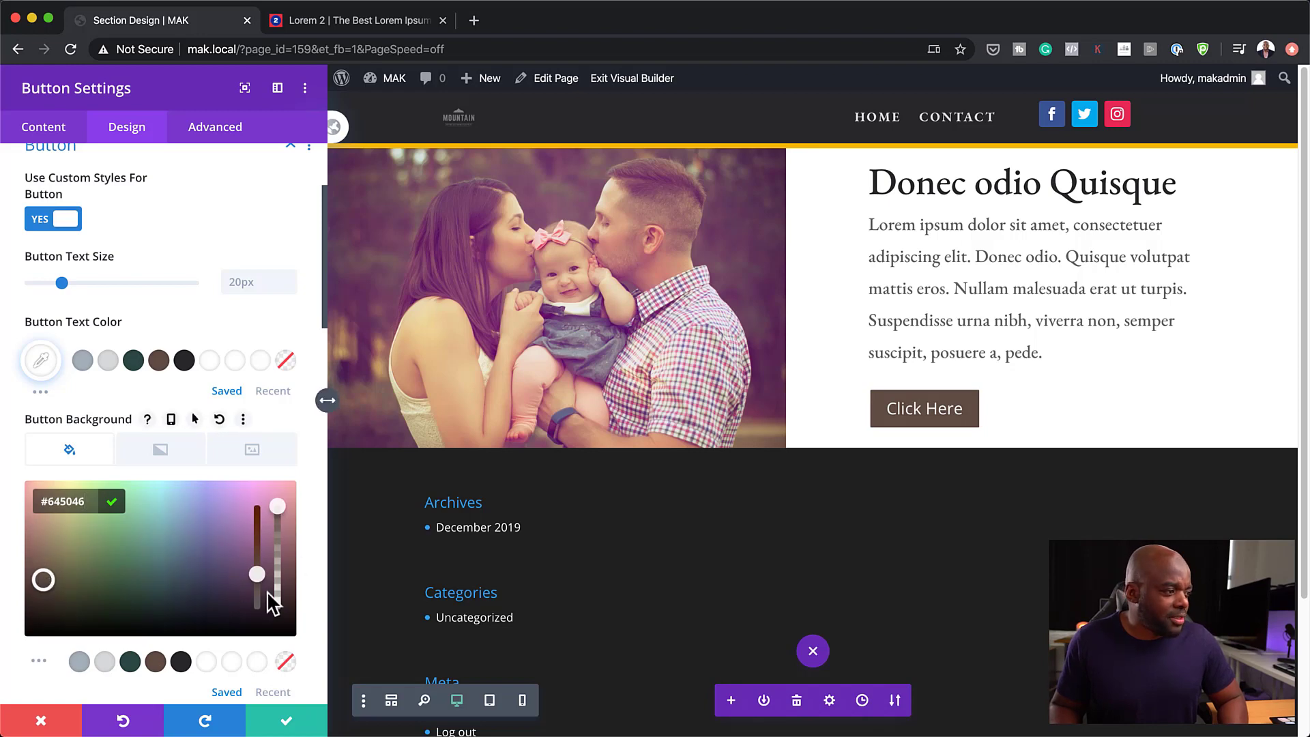
{"action": "left_click_drag", "start_coordinate": [255, 560], "coordinate": [251, 499]}
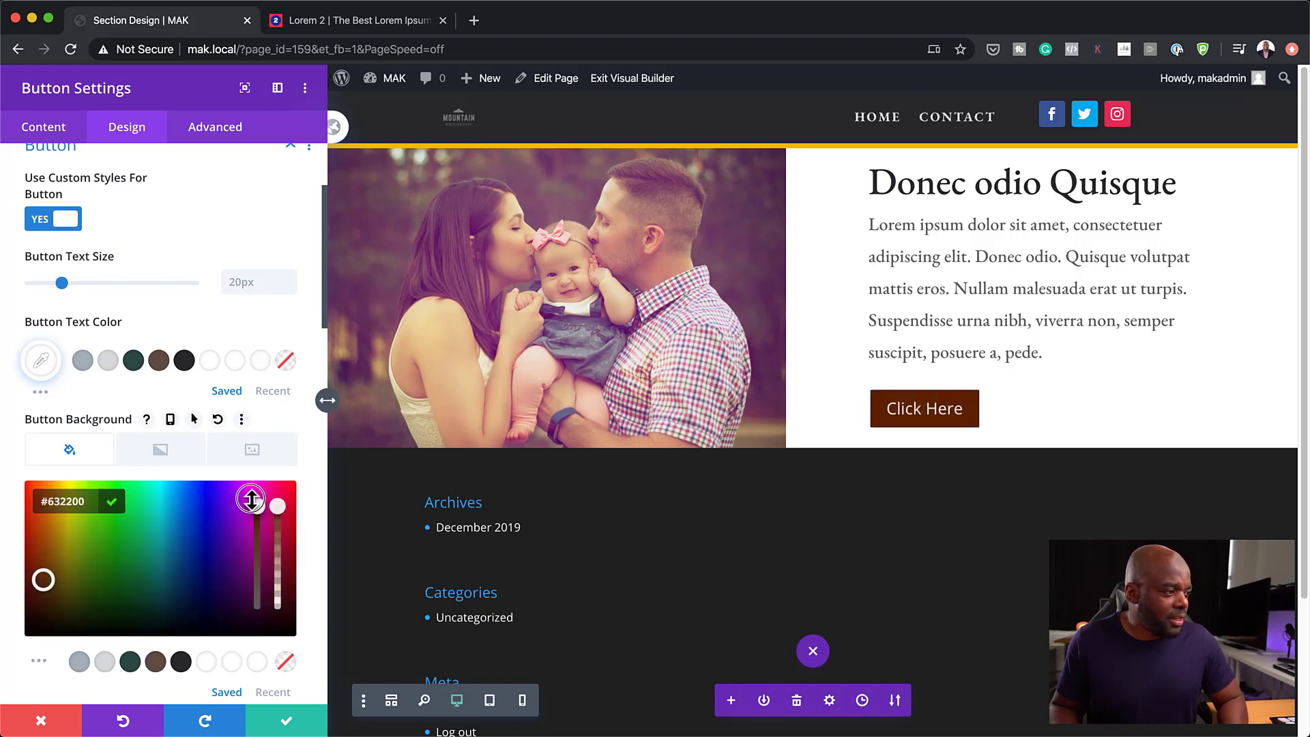
{"action": "left_click", "coordinate": [289, 492]}
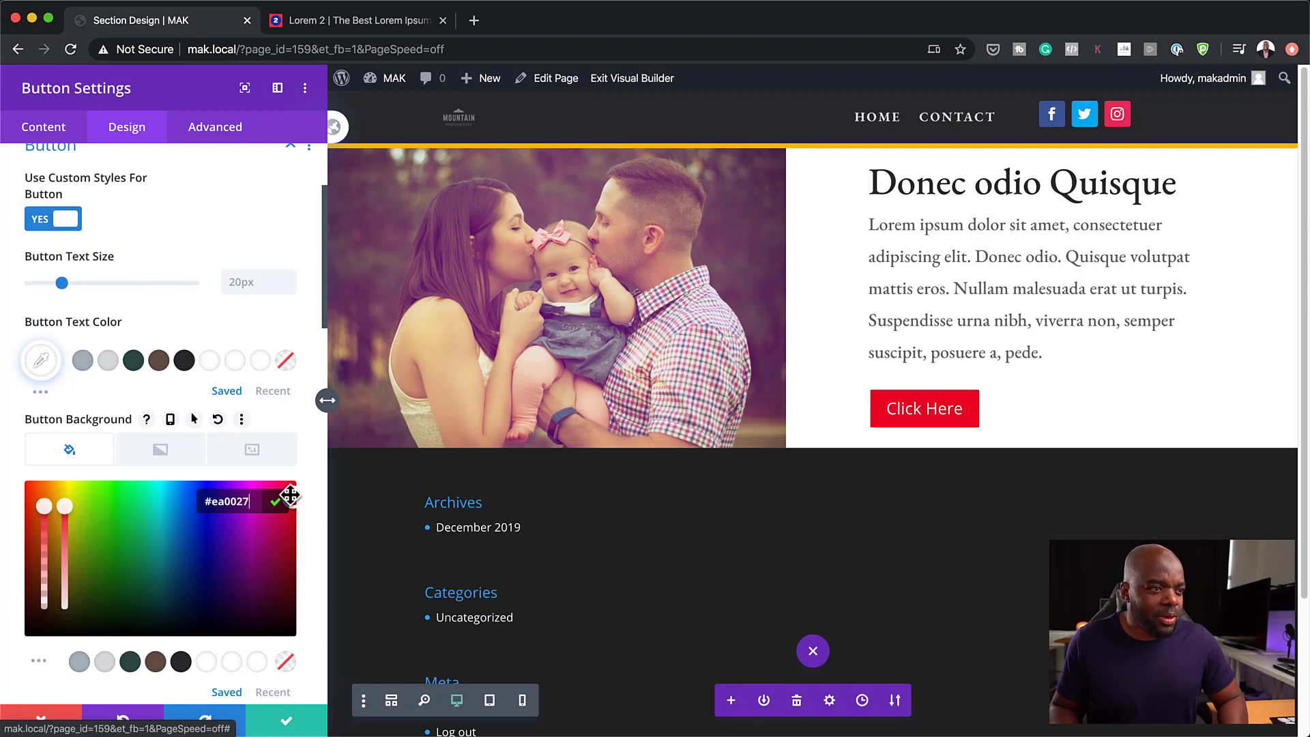
- Set the button's border width to 0px and its border radius to 100px
{"action": "scroll", "coordinate": [263, 524], "scroll_direction": "down", "scroll_amount": 3}
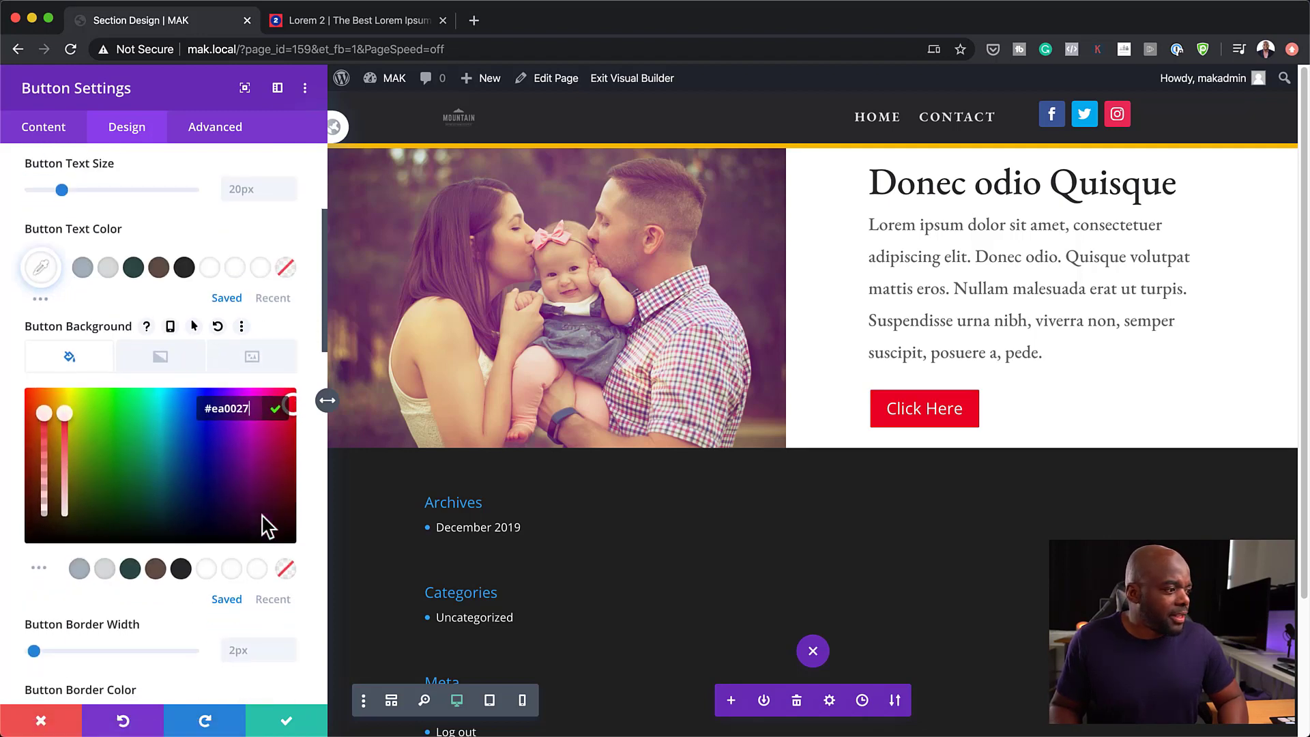
{"action": "scroll", "coordinate": [263, 522], "scroll_direction": "down", "scroll_amount": 2}
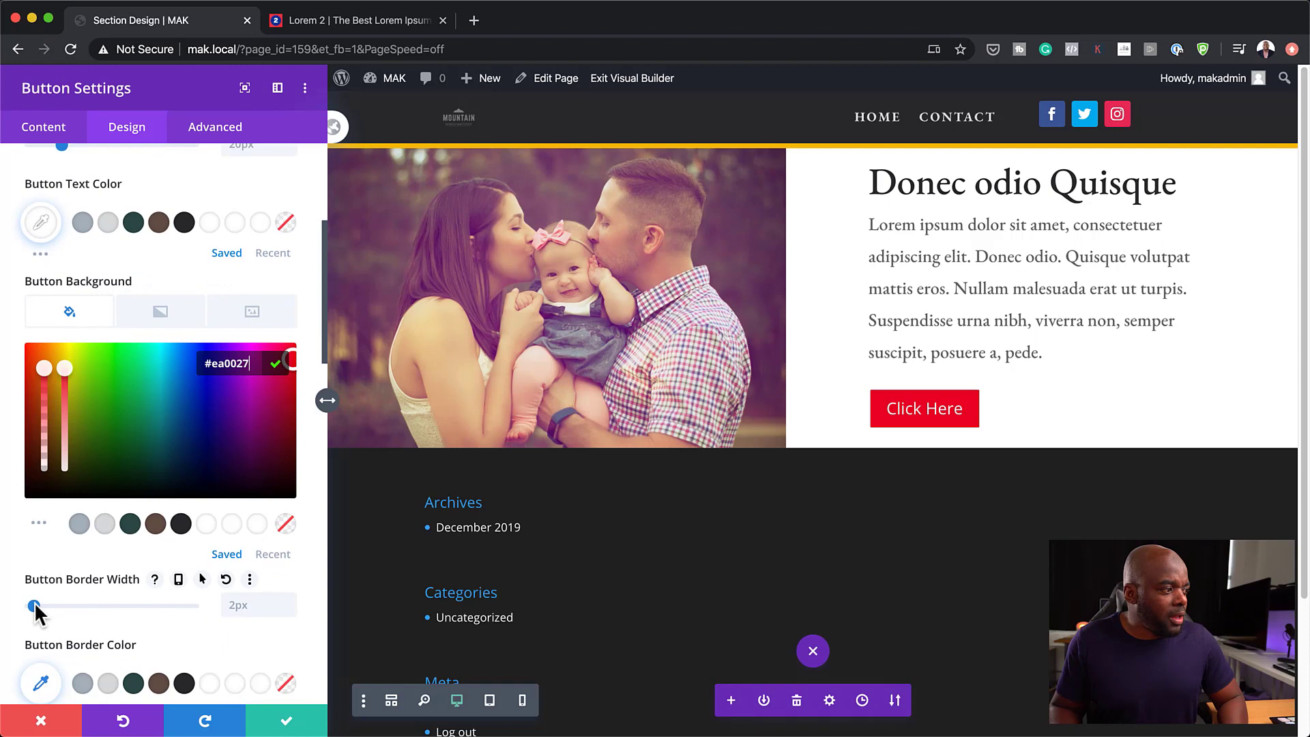
{"action": "left_click_drag", "start_coordinate": [34, 603], "coordinate": [4, 605]}
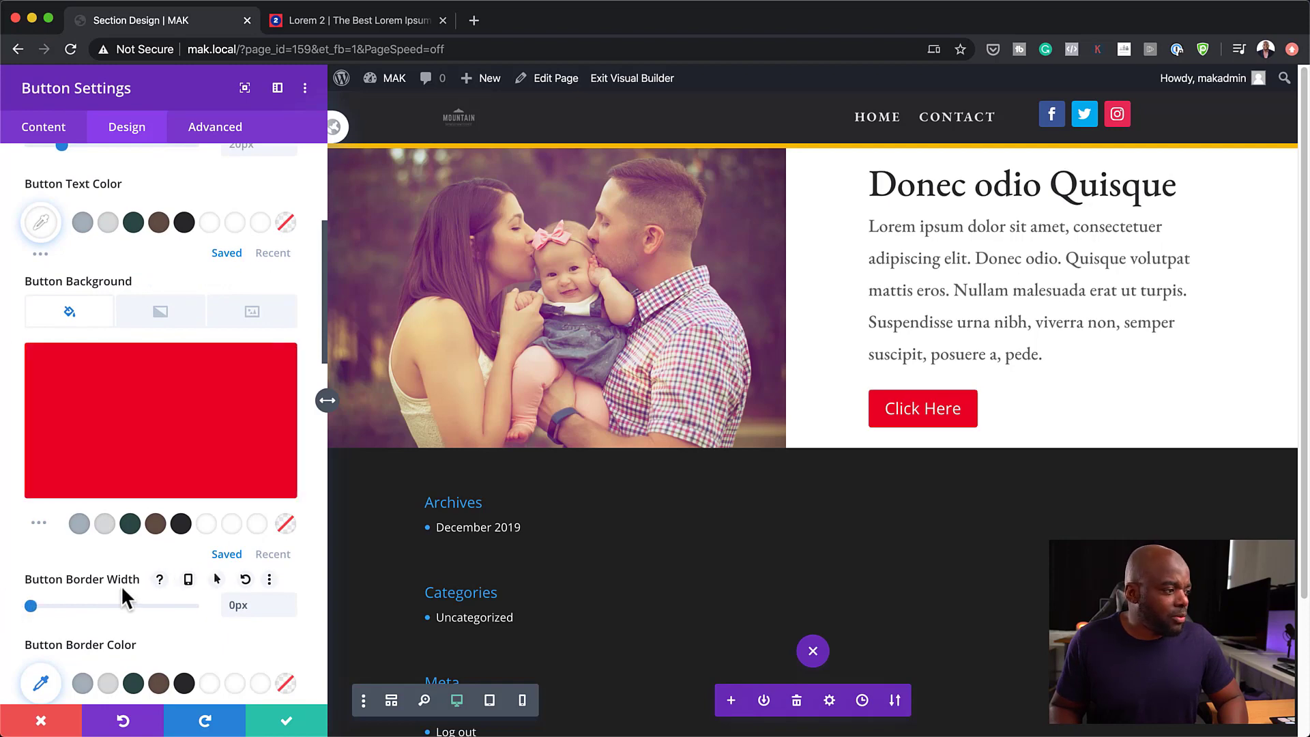
{"action": "scroll", "coordinate": [123, 595], "scroll_direction": "down", "scroll_amount": 8}
{"action": "left_click_drag", "start_coordinate": [35, 488], "coordinate": [177, 488]}
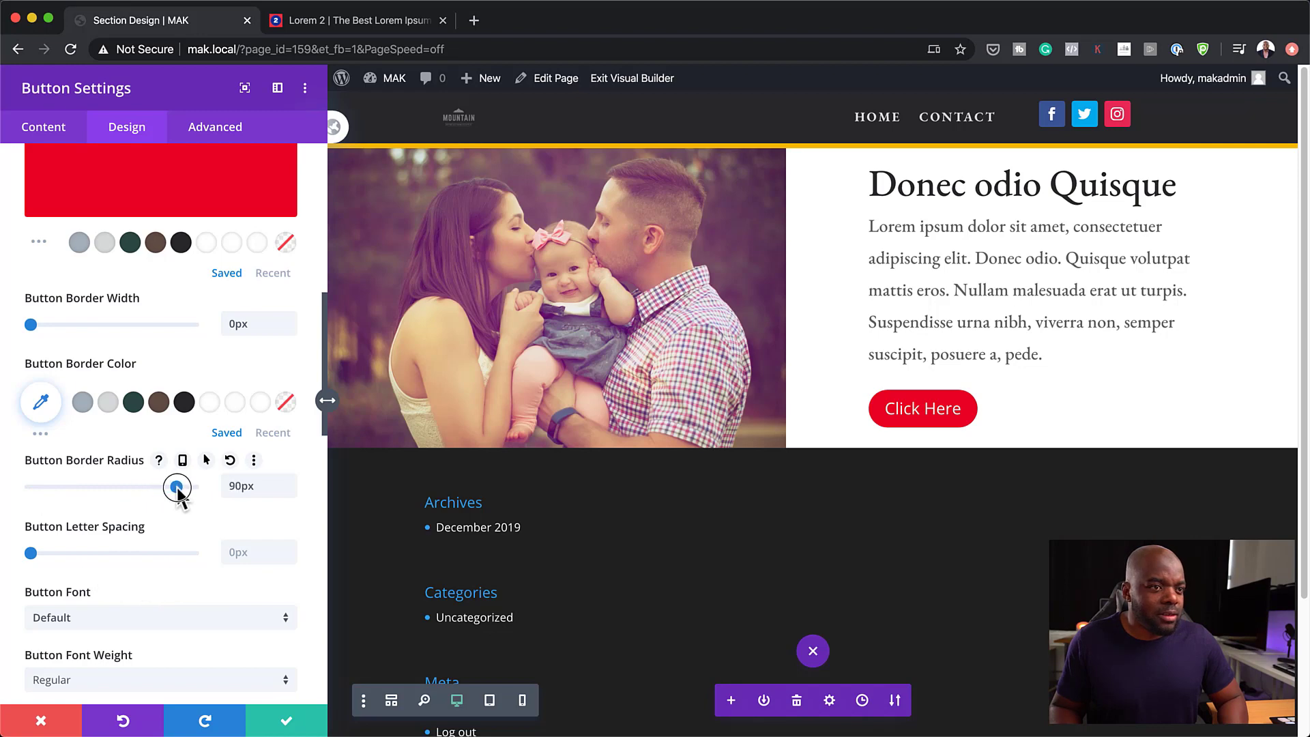
{"action": "left_click", "coordinate": [219, 486]}
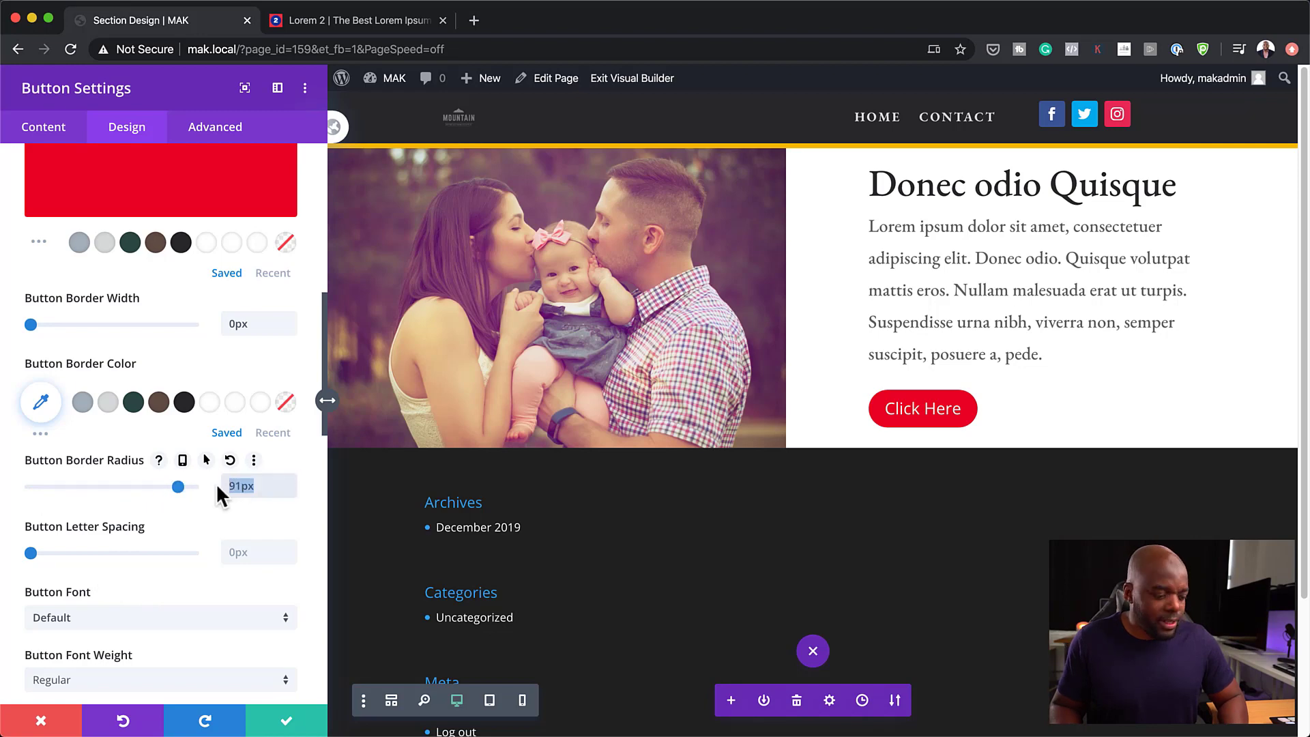
{"action": "type", "text": "100px"}
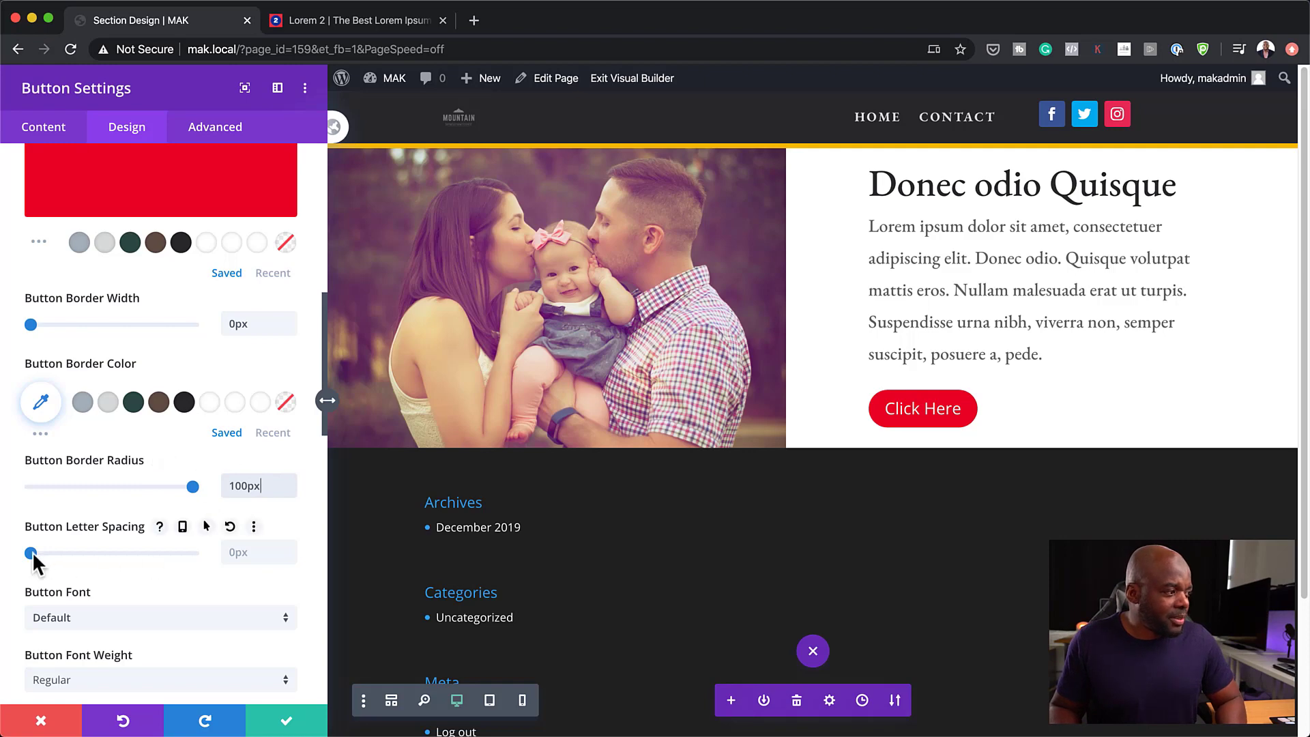
- Set the button font to EB Garamond with a Bold weight, trying the uppercase style and switching it off again
{"action": "scroll", "coordinate": [194, 591], "scroll_direction": "down", "scroll_amount": 1}
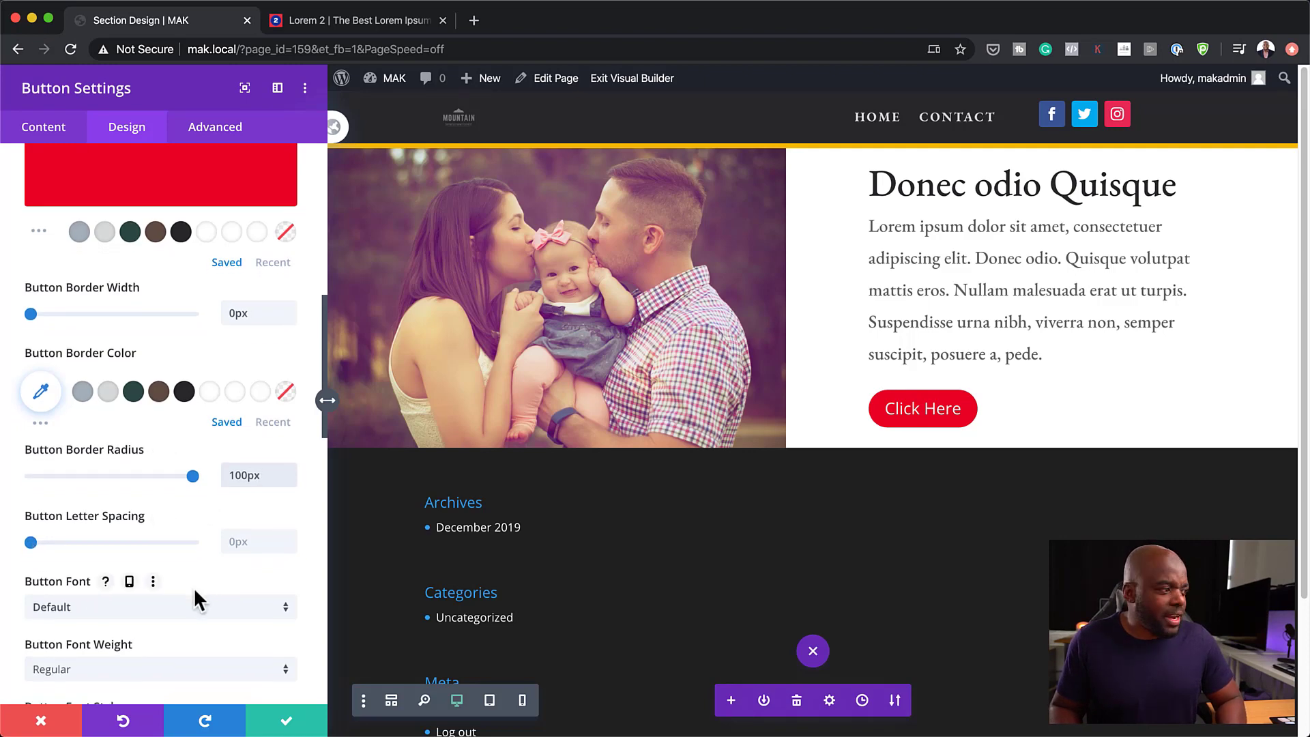
{"action": "left_click", "coordinate": [126, 609]}
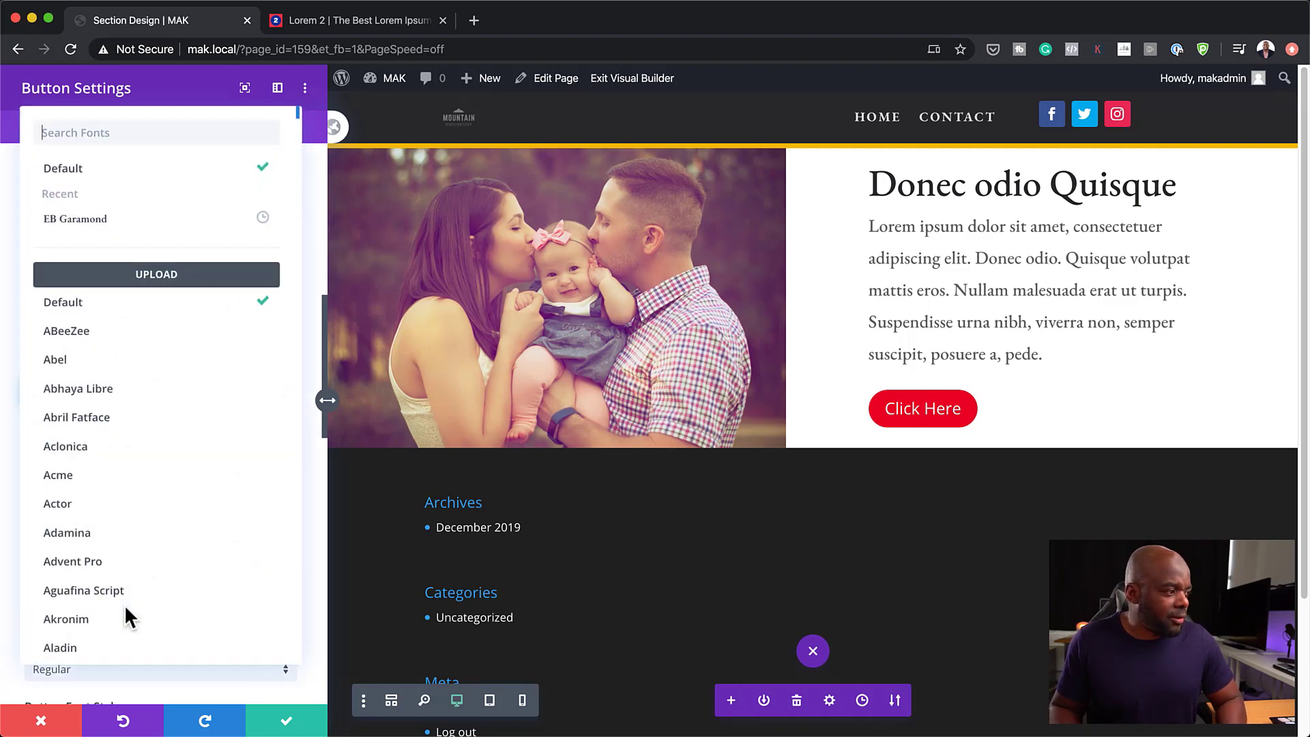
{"action": "left_click", "coordinate": [105, 225]}
{"action": "scroll", "coordinate": [182, 520], "scroll_direction": "down", "scroll_amount": 5}
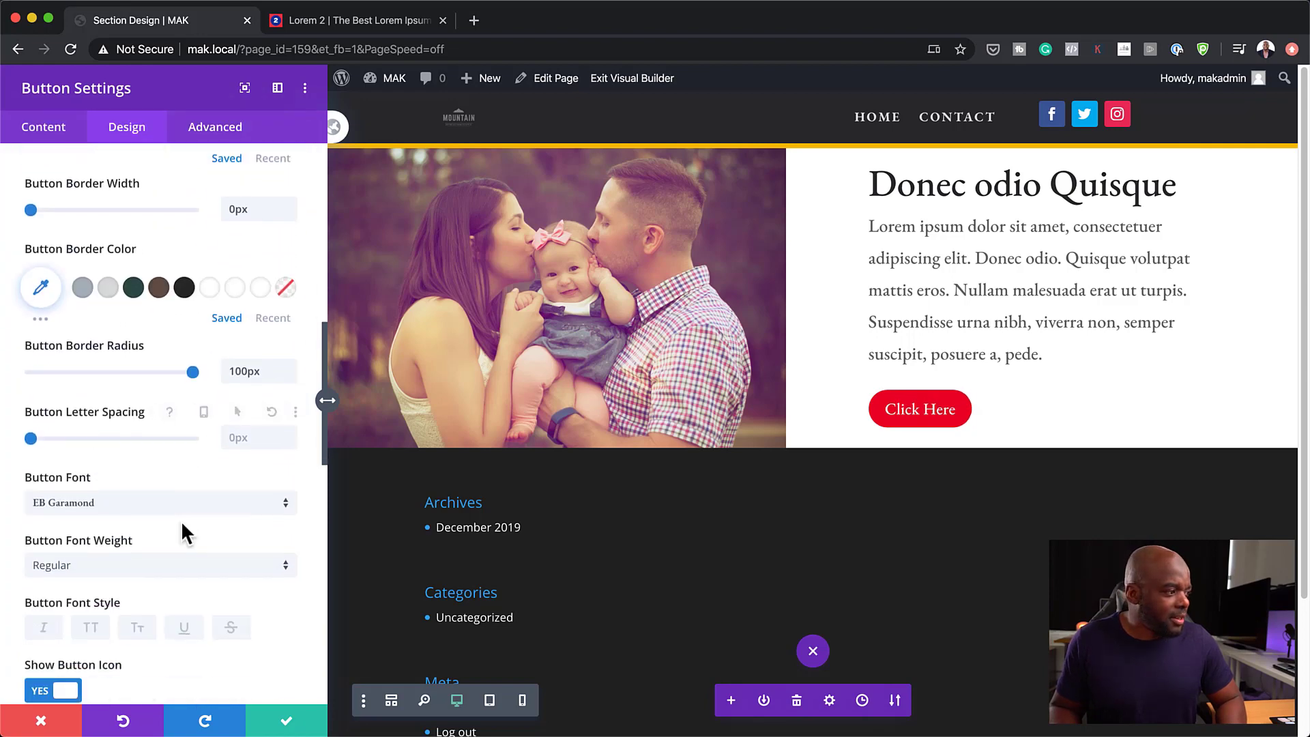
{"action": "left_click", "coordinate": [91, 568]}
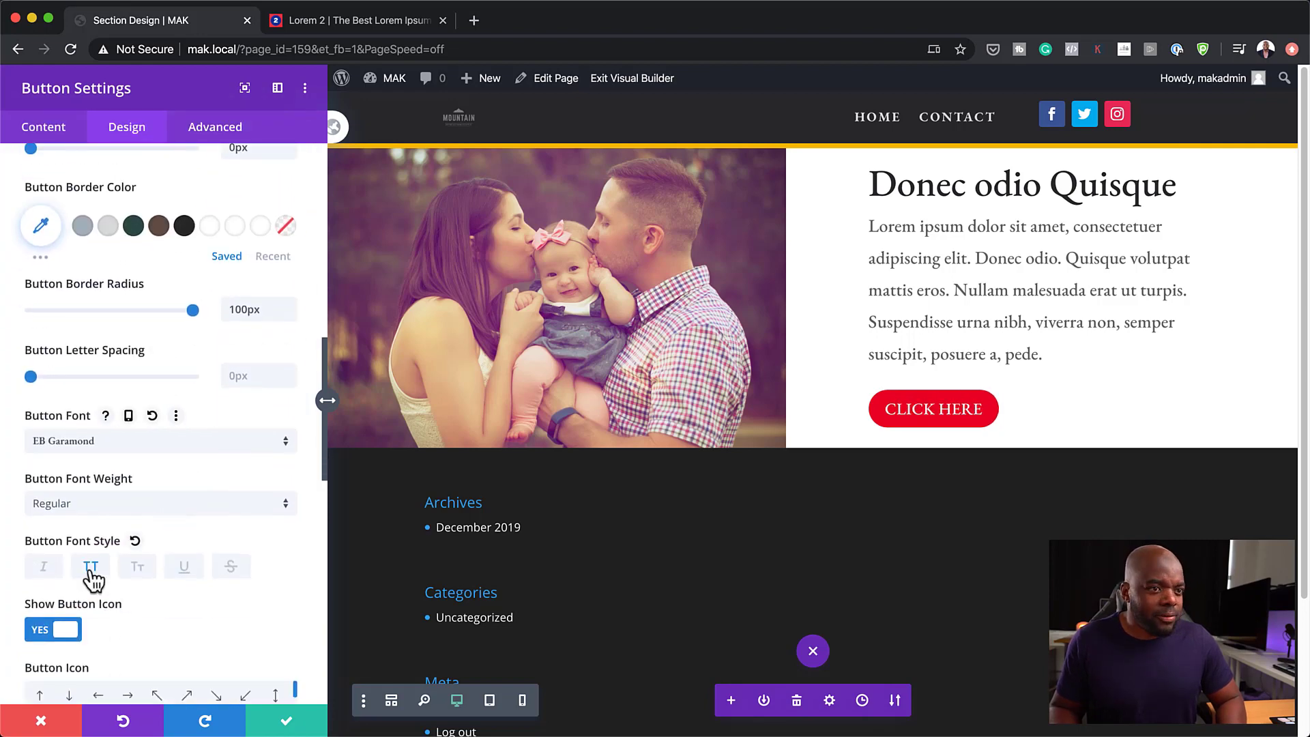
{"action": "left_click", "coordinate": [92, 570]}
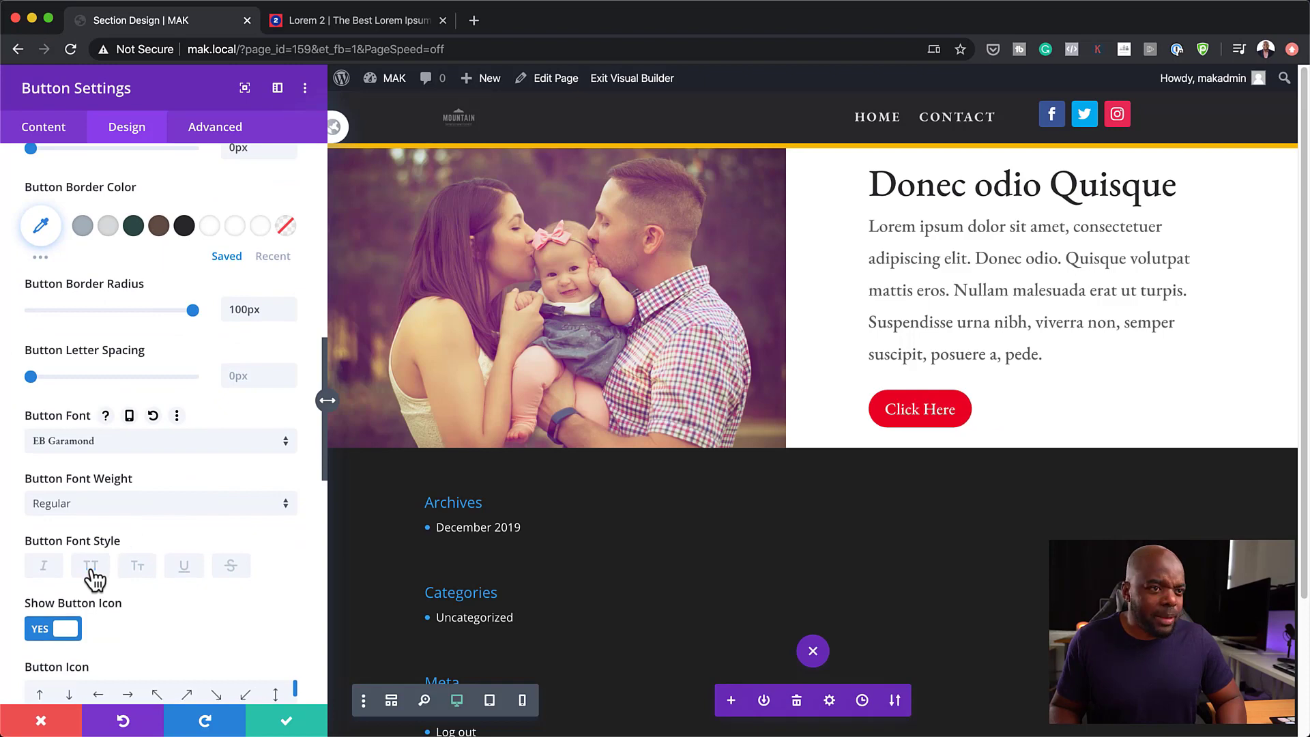
{"action": "left_click", "coordinate": [106, 519]}
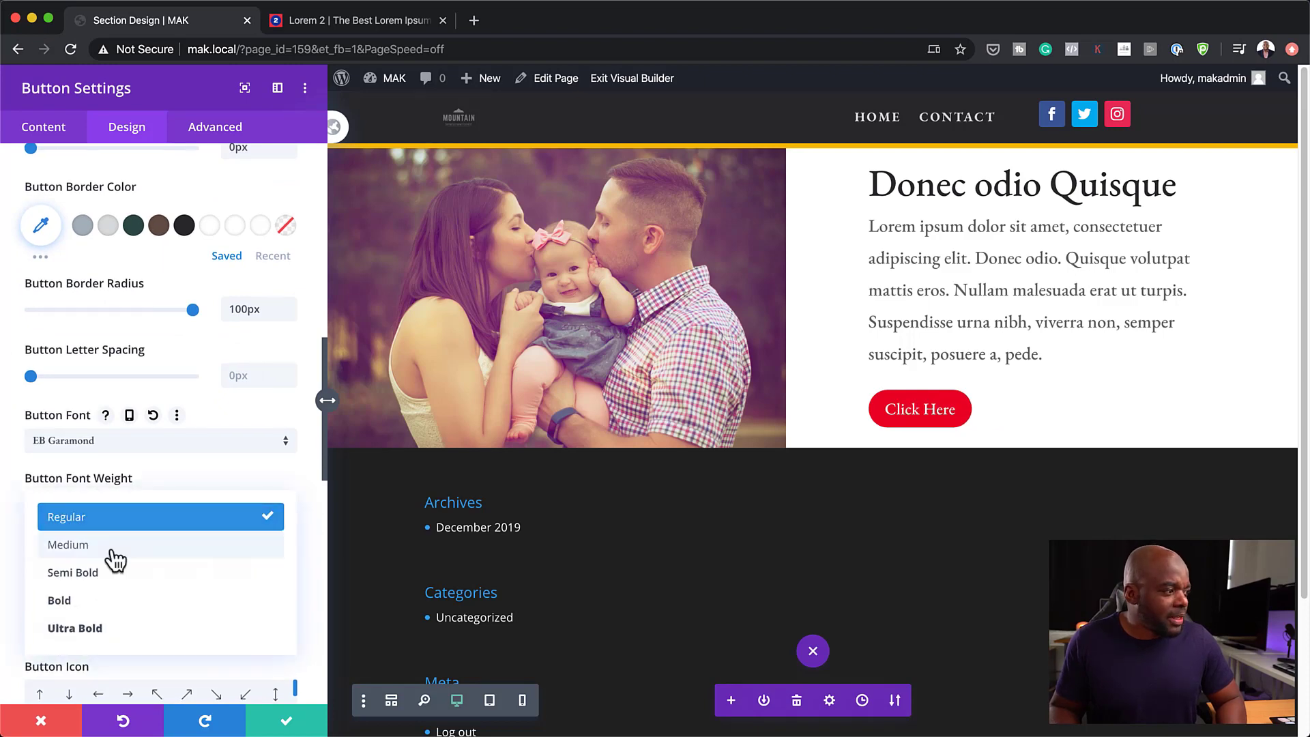
{"action": "left_click", "coordinate": [99, 600]}
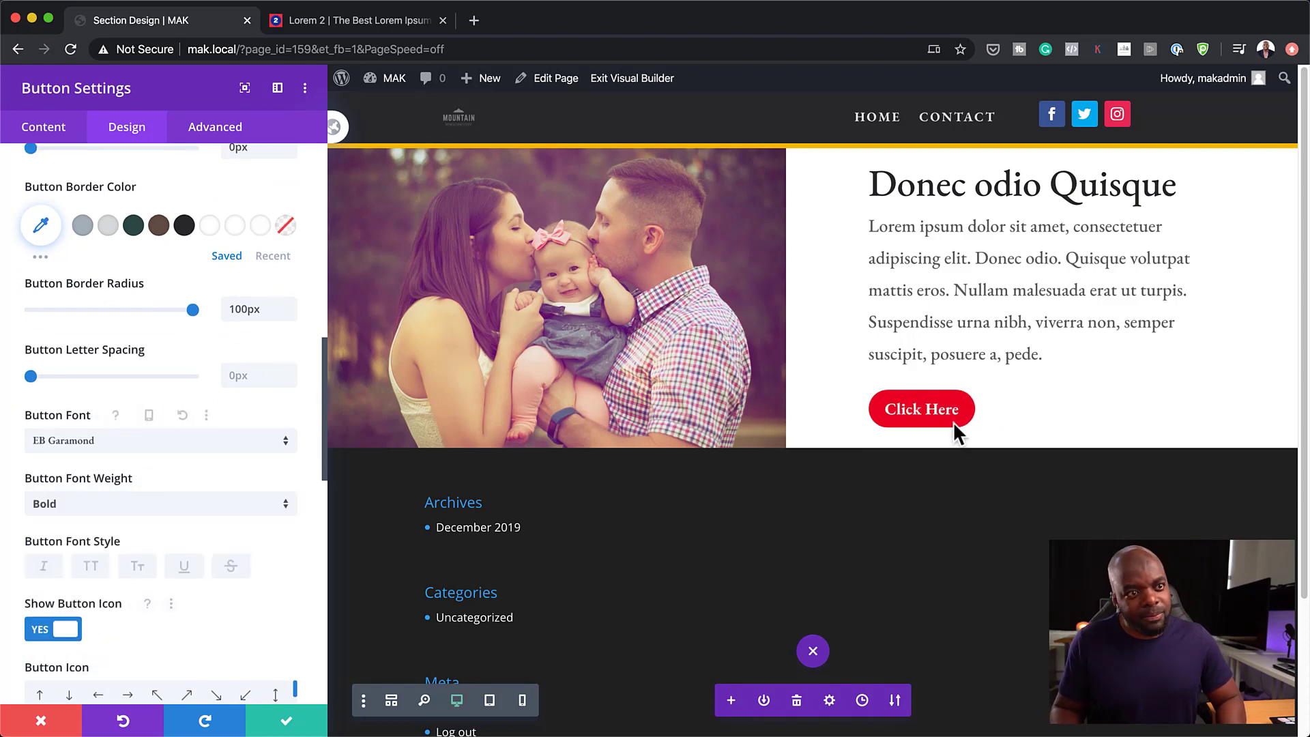
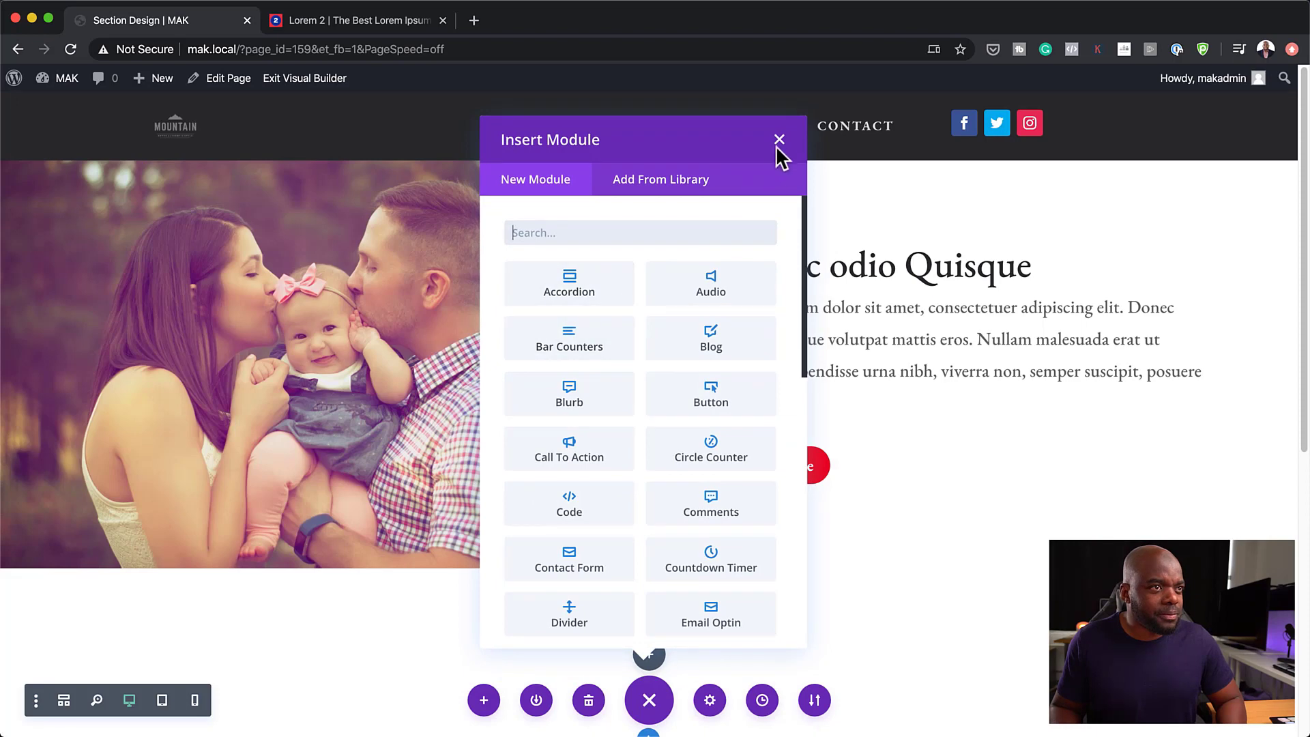
- Dismiss the module chooser, give the new empty section below the saved brown background colour, and save the section
{"action": "left_click", "coordinate": [780, 140]}
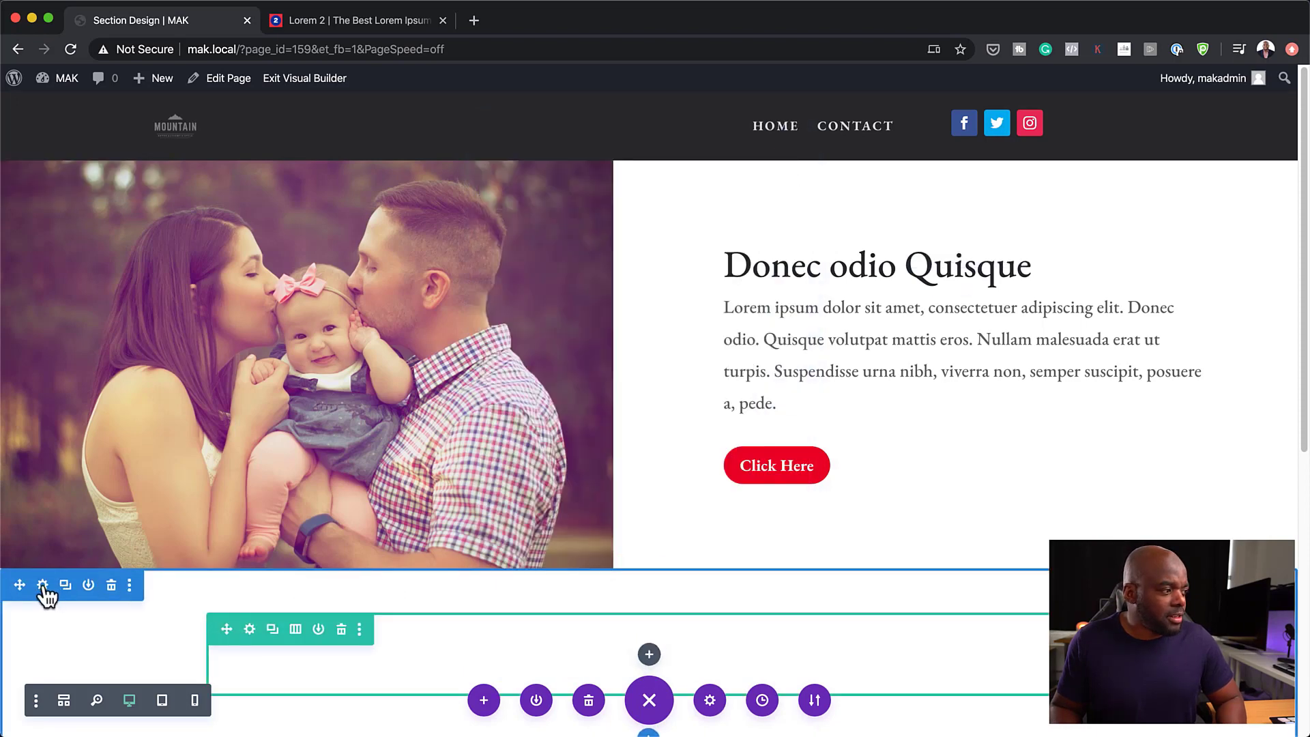
{"action": "left_click", "coordinate": [42, 585]}
{"action": "left_click", "coordinate": [123, 267]}
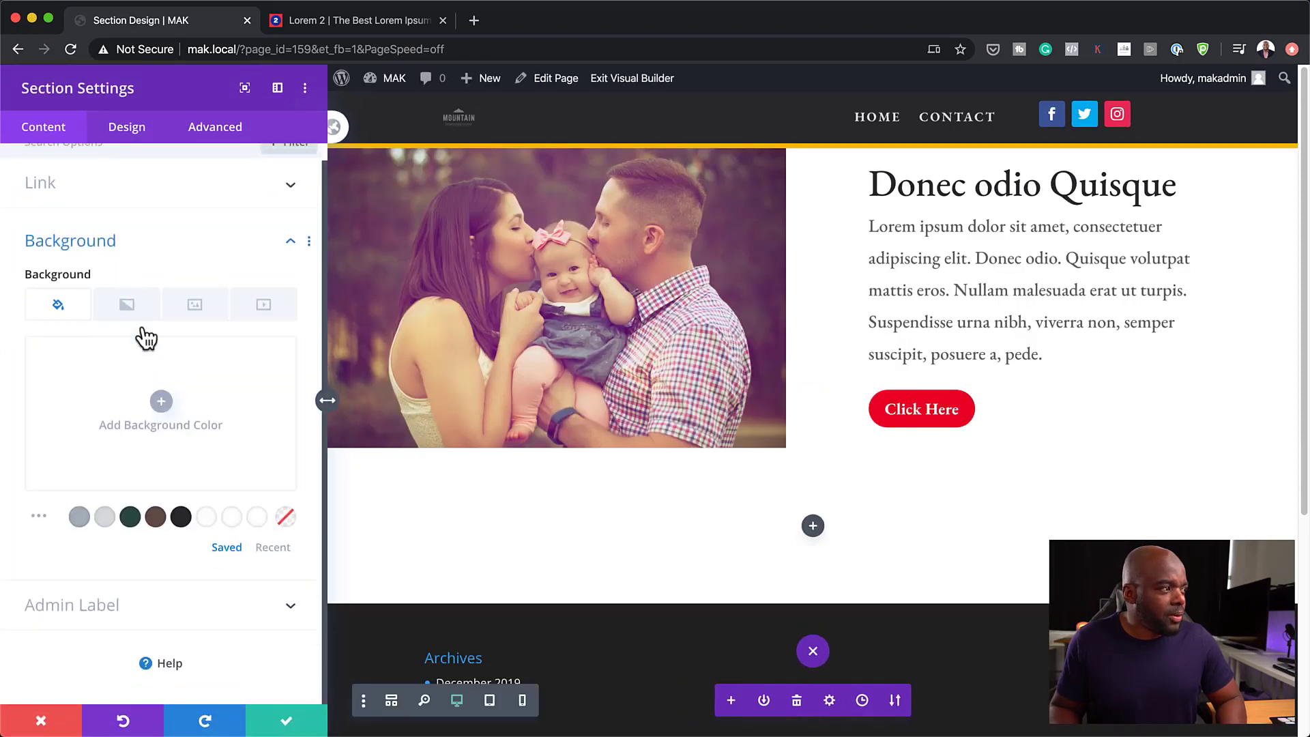
{"action": "left_click", "coordinate": [157, 518]}
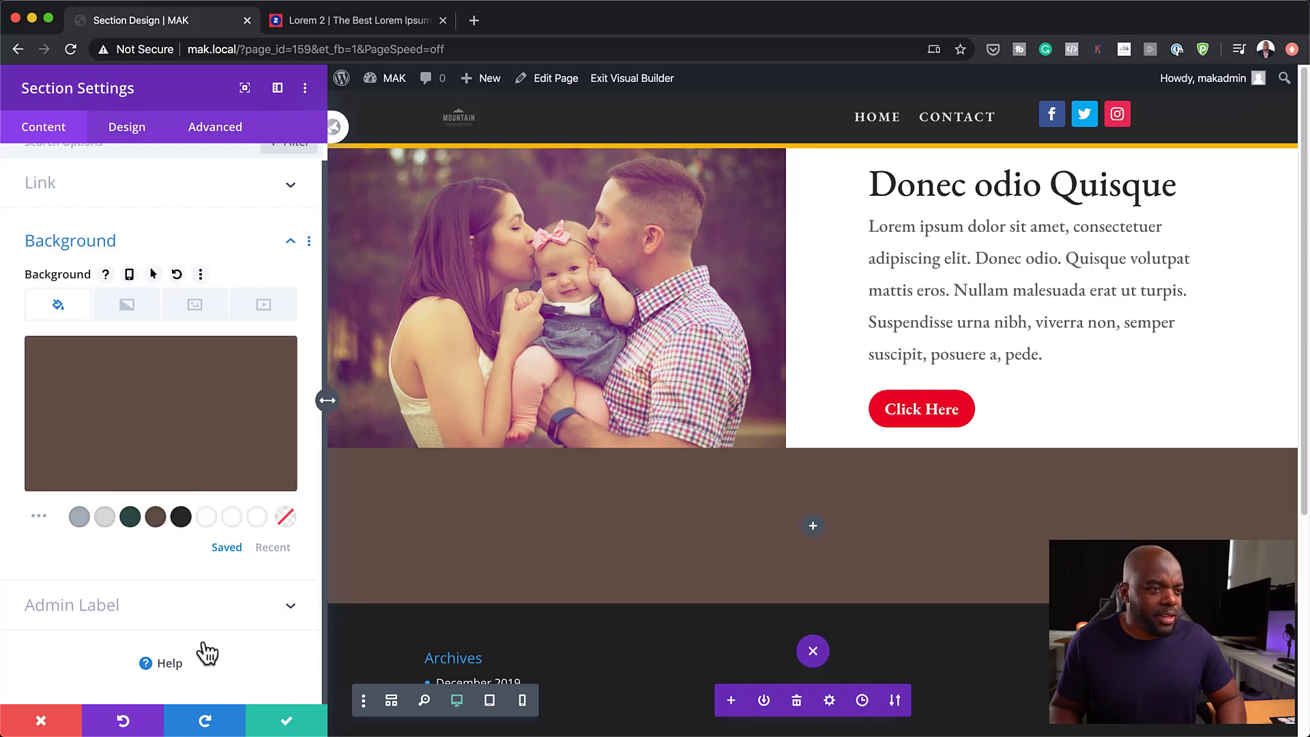
{"action": "left_click", "coordinate": [287, 723]}
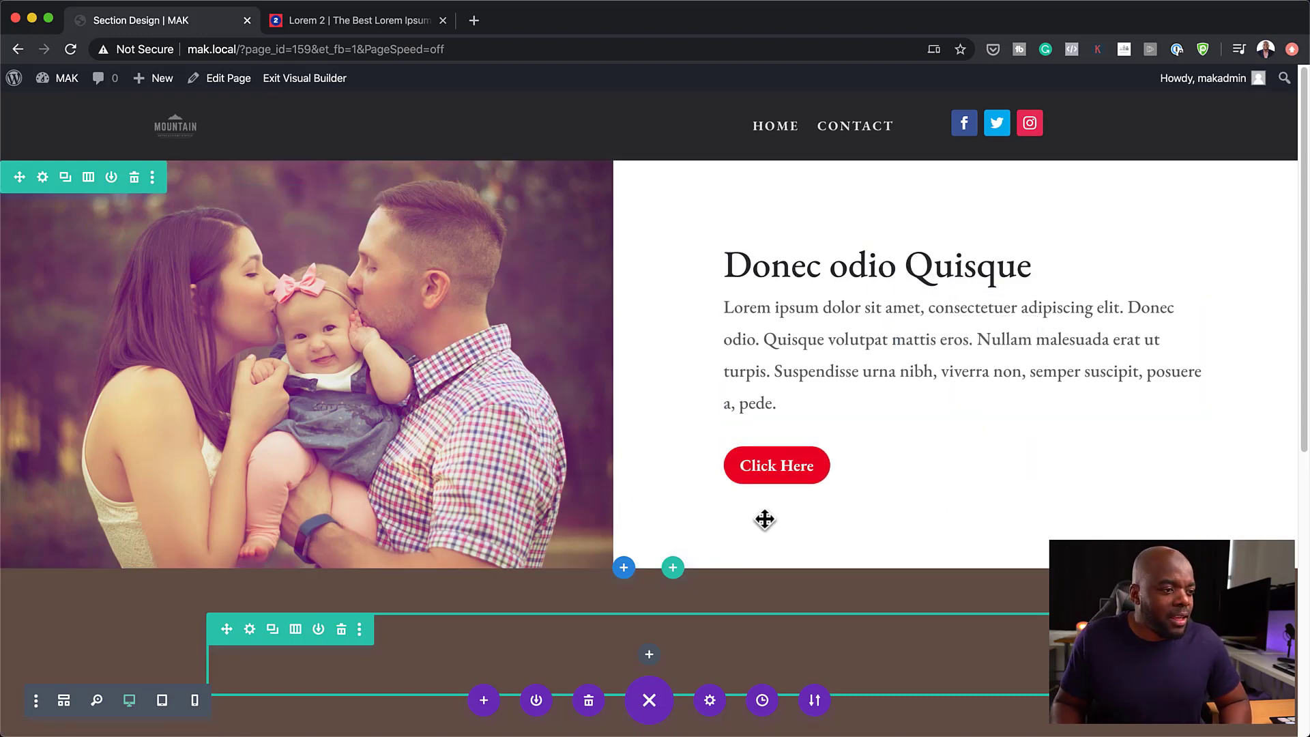
- Change the row in the brown section to two equal columns
{"action": "scroll", "coordinate": [767, 520], "scroll_direction": "down", "scroll_amount": 3}
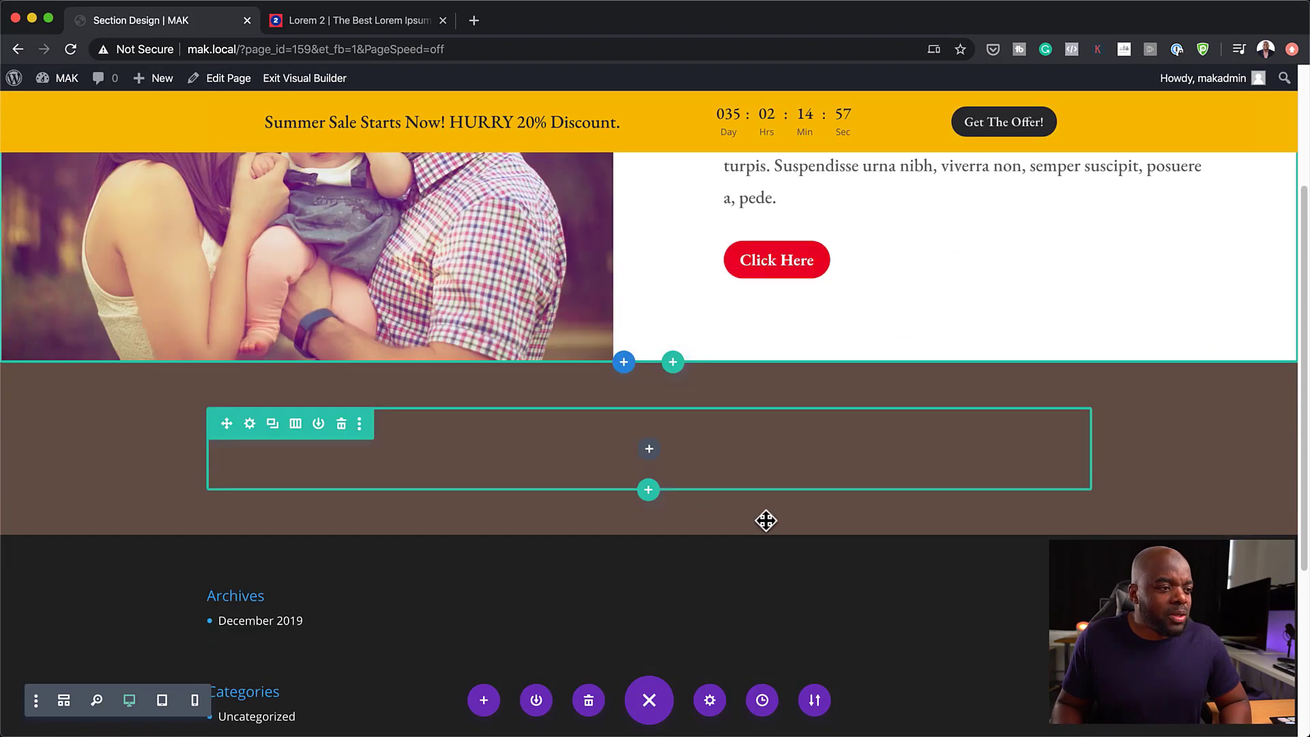
{"action": "left_click", "coordinate": [296, 424]}
{"action": "left_click", "coordinate": [307, 210]}
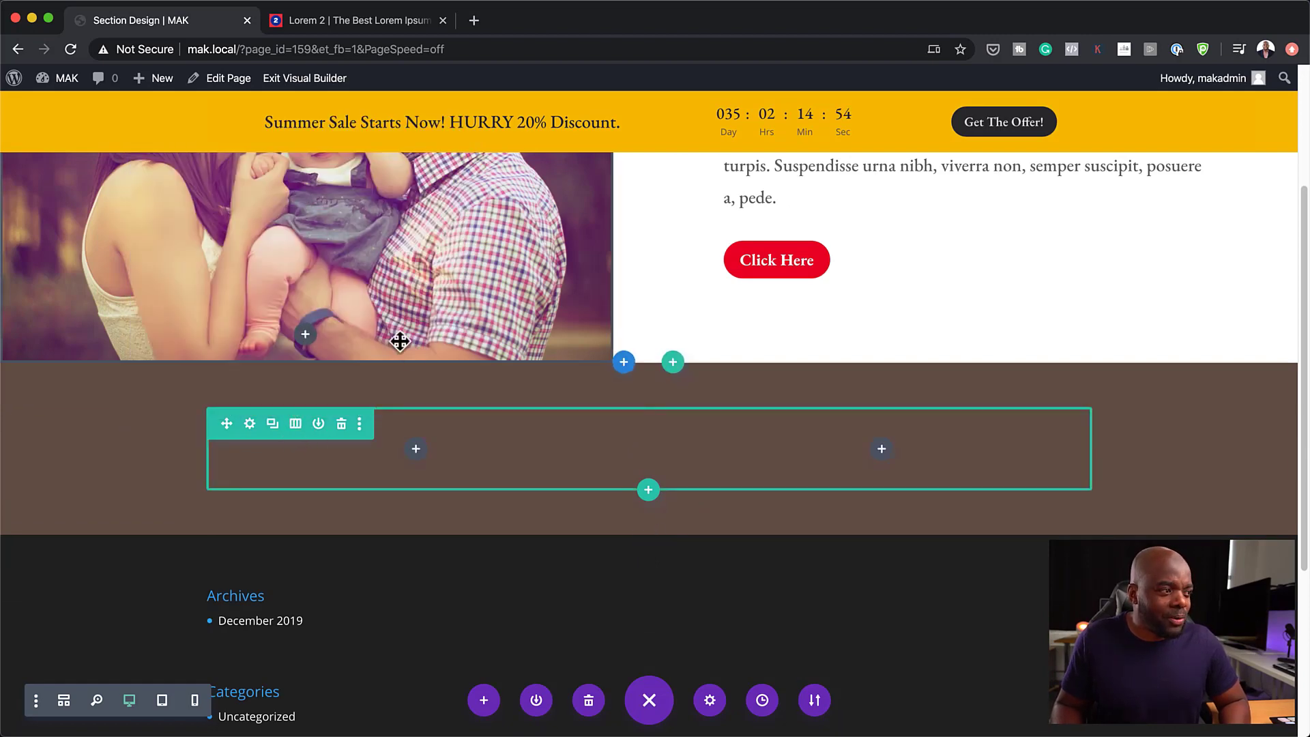
- Add an Image module to the brown section's first column using the library photo of the woman in a black beanie
{"action": "left_click", "coordinate": [416, 449]}
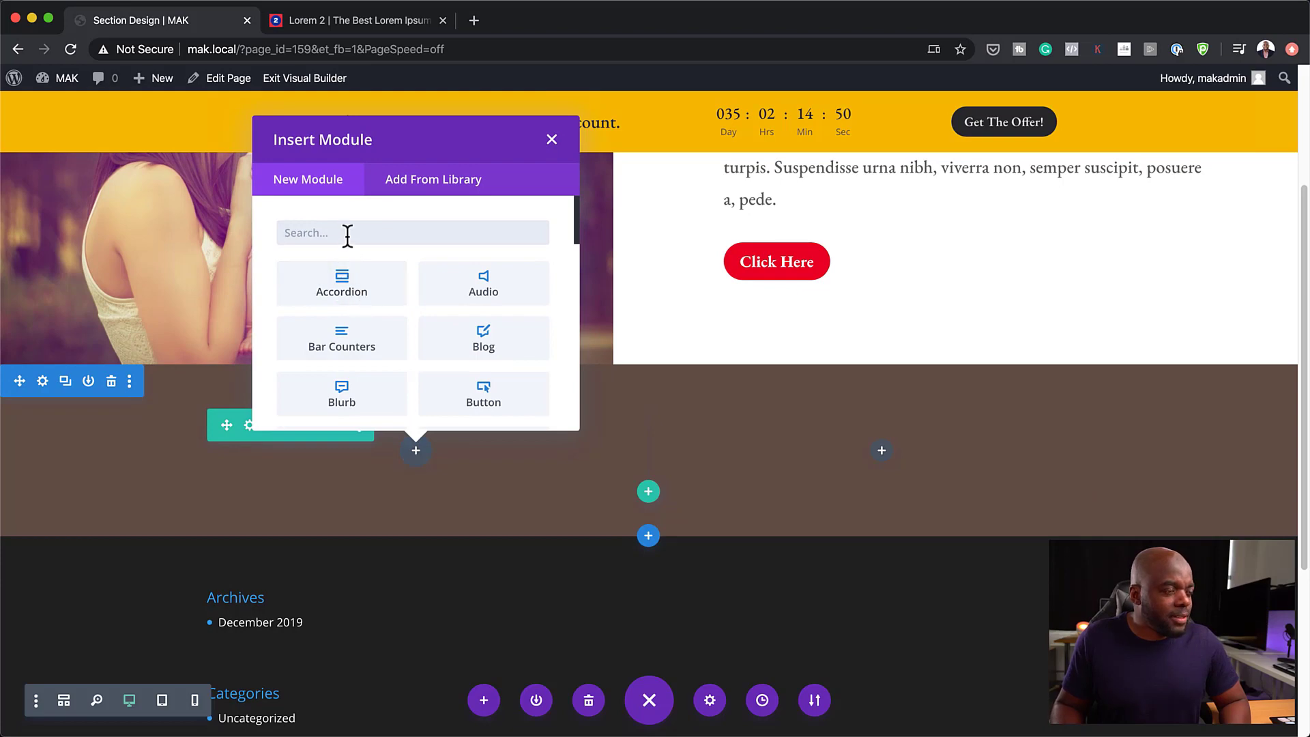
{"action": "type", "text": "image"}
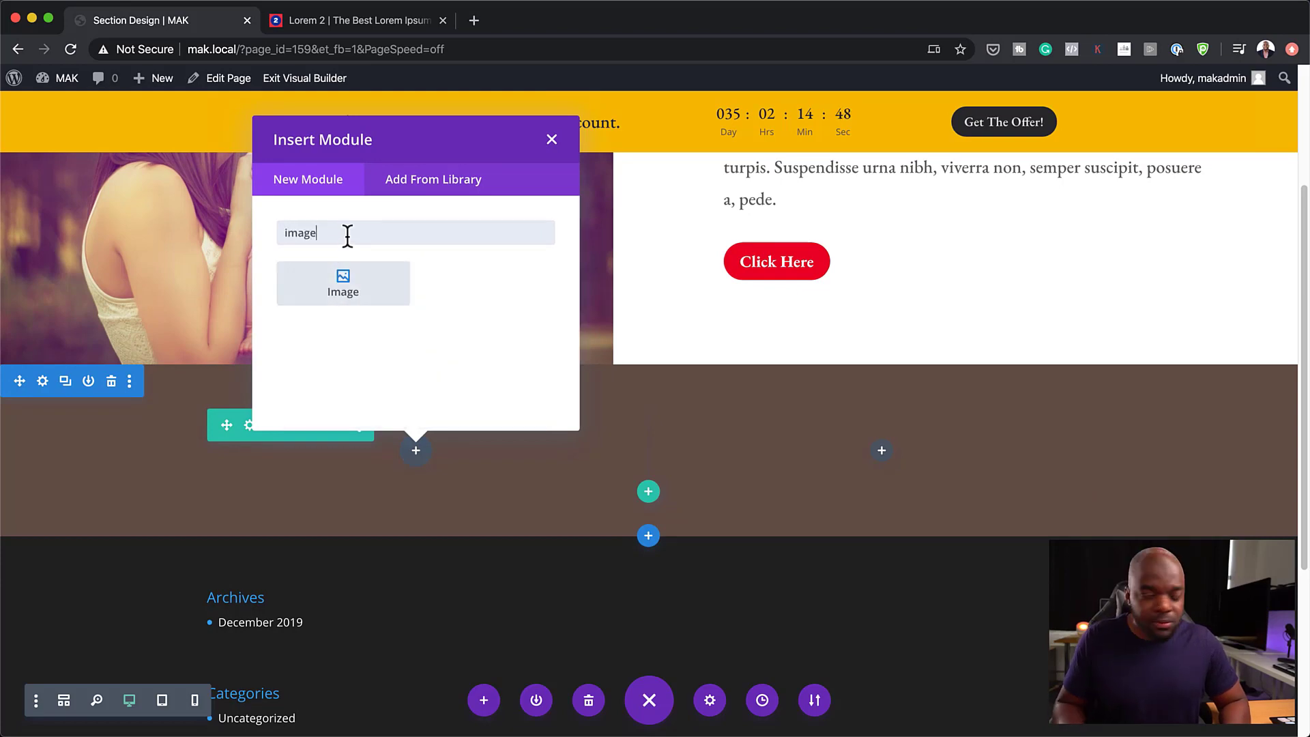
{"action": "left_click", "coordinate": [365, 291]}
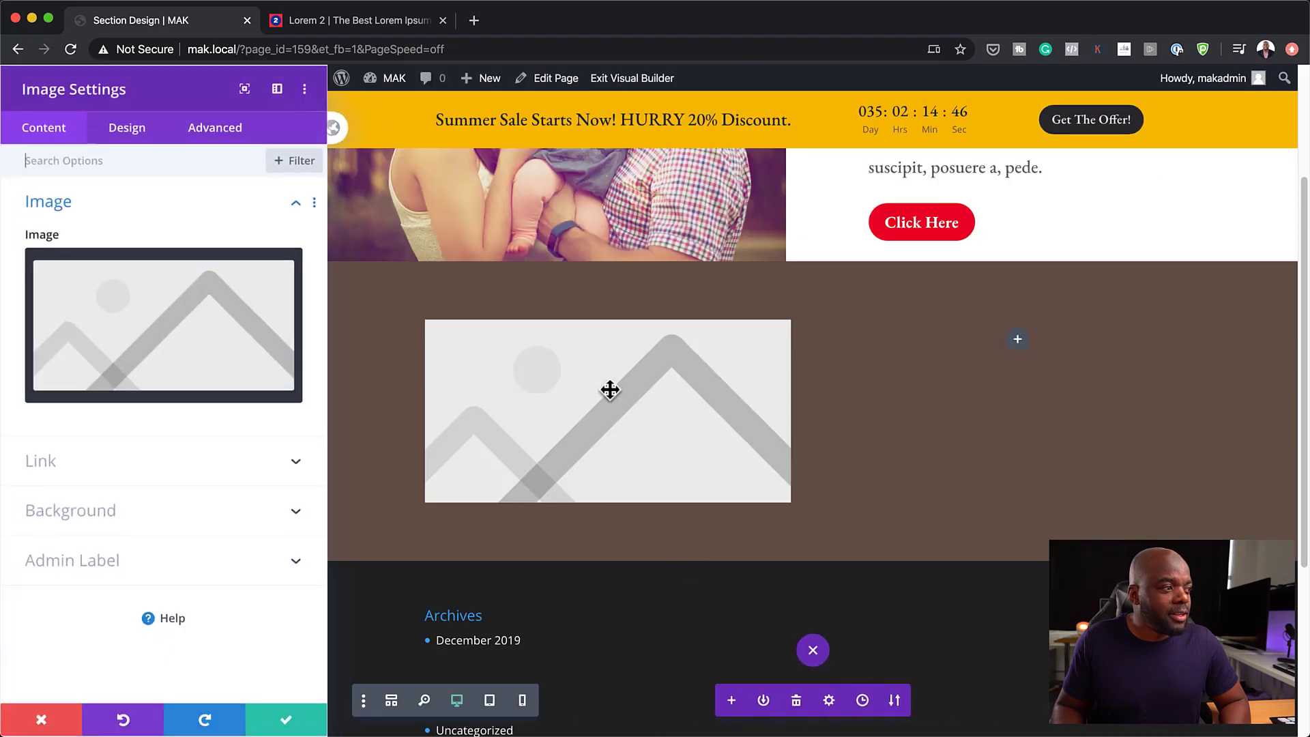
{"action": "left_click", "coordinate": [215, 348]}
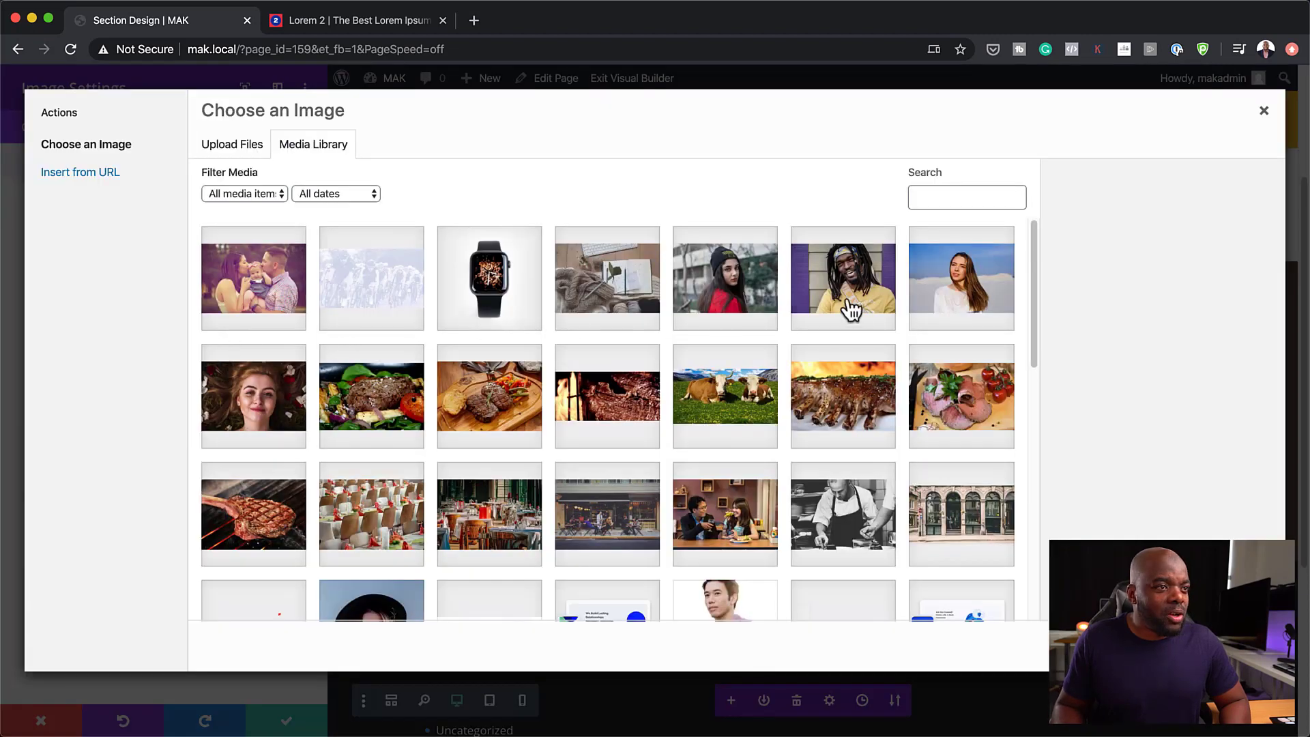
{"action": "left_click", "coordinate": [763, 299]}
{"action": "left_click", "coordinate": [1221, 646]}
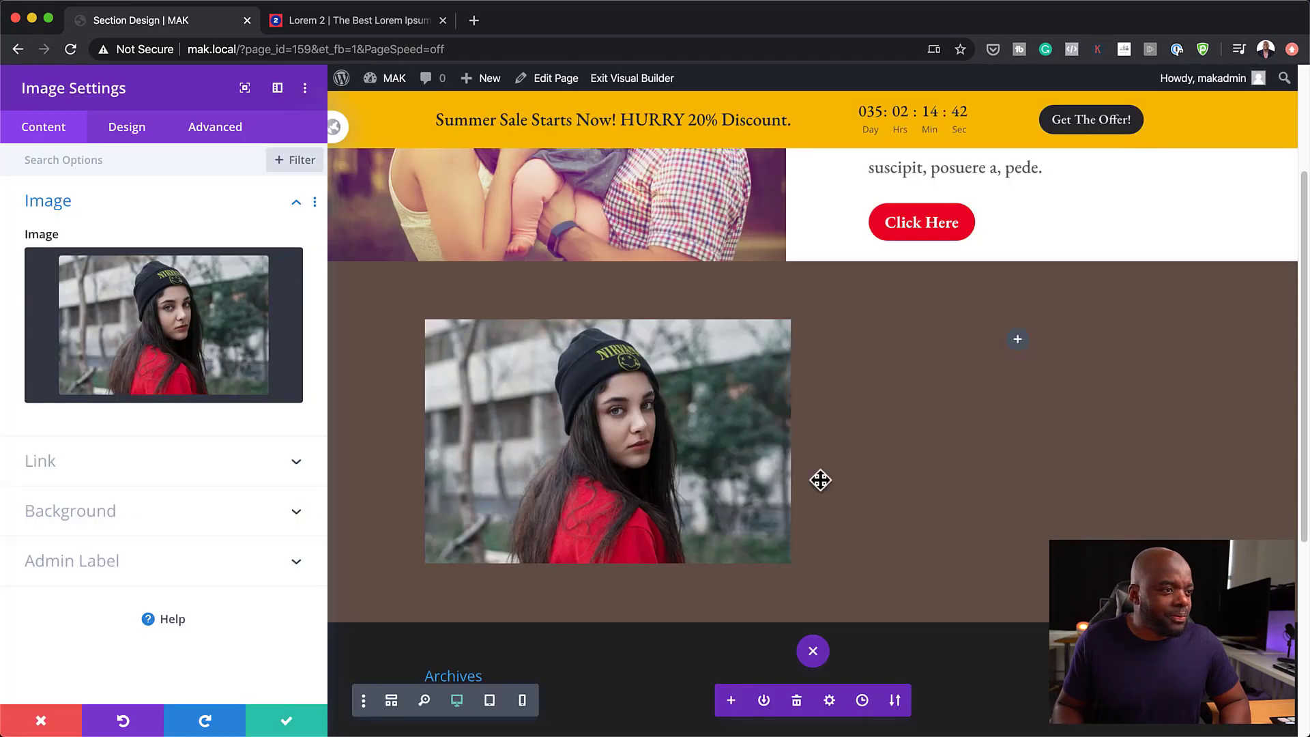
- Save the Image module and add a Text module to the brown section's empty second column
{"action": "left_click", "coordinate": [287, 722]}
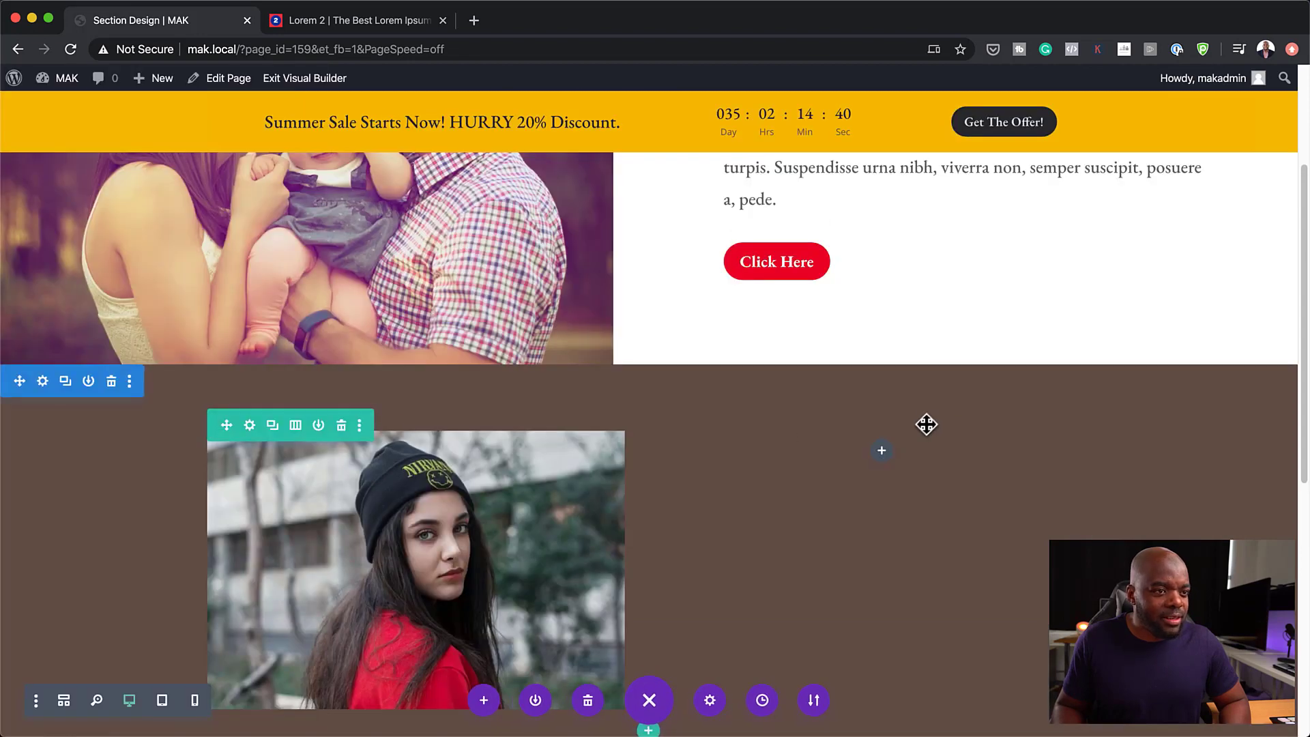
{"action": "left_click", "coordinate": [882, 451]}
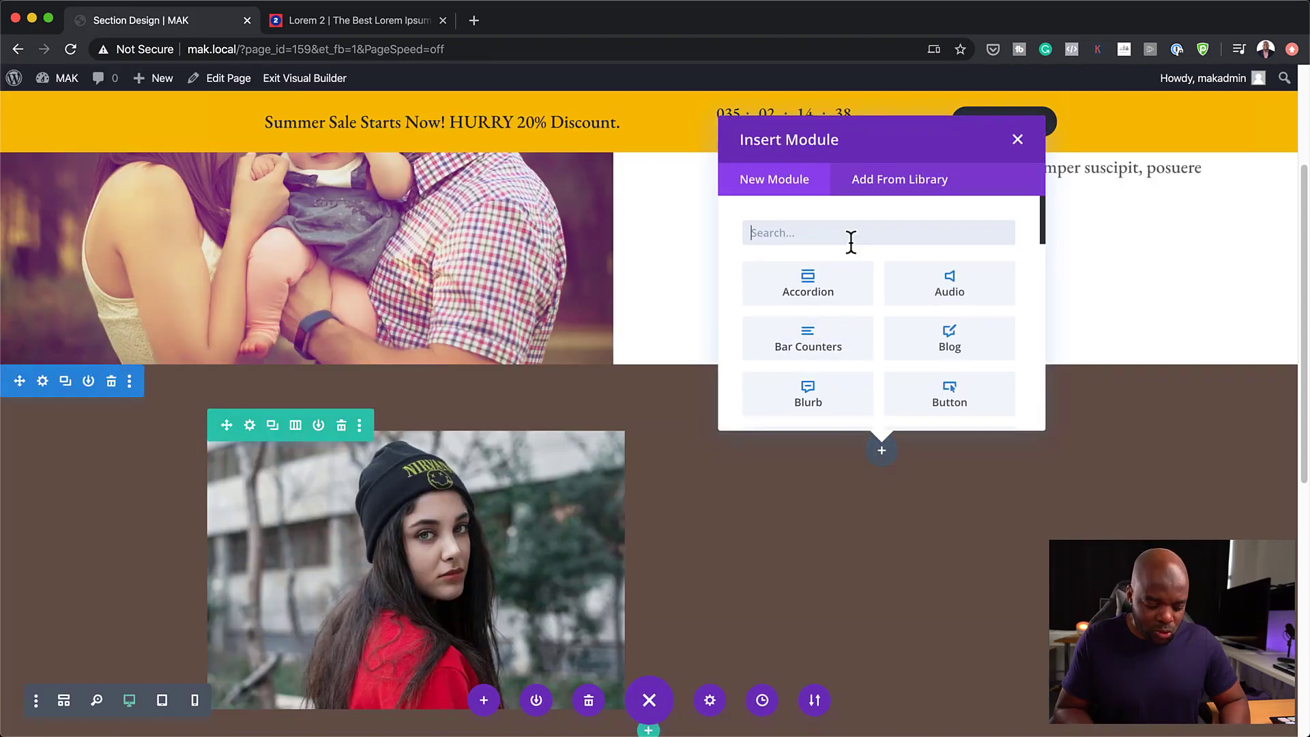
{"action": "type", "text": "text"}
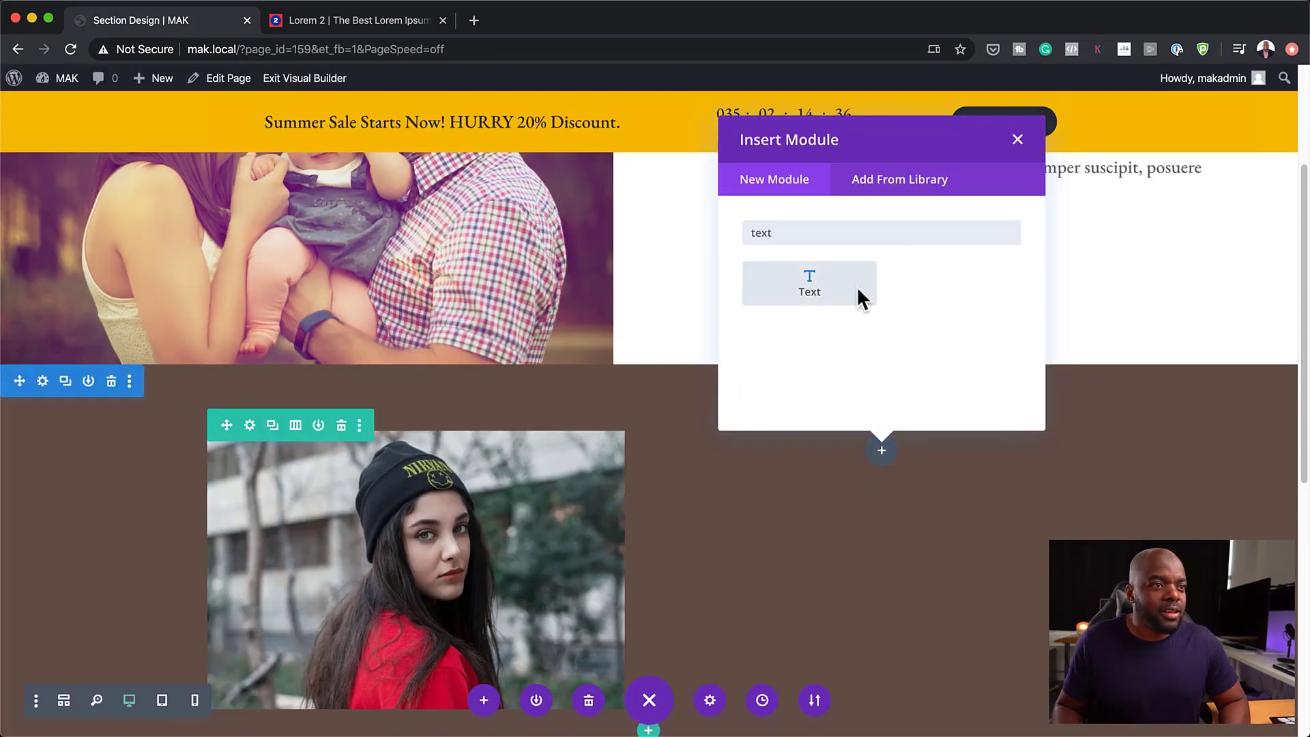
{"action": "left_click", "coordinate": [857, 286]}
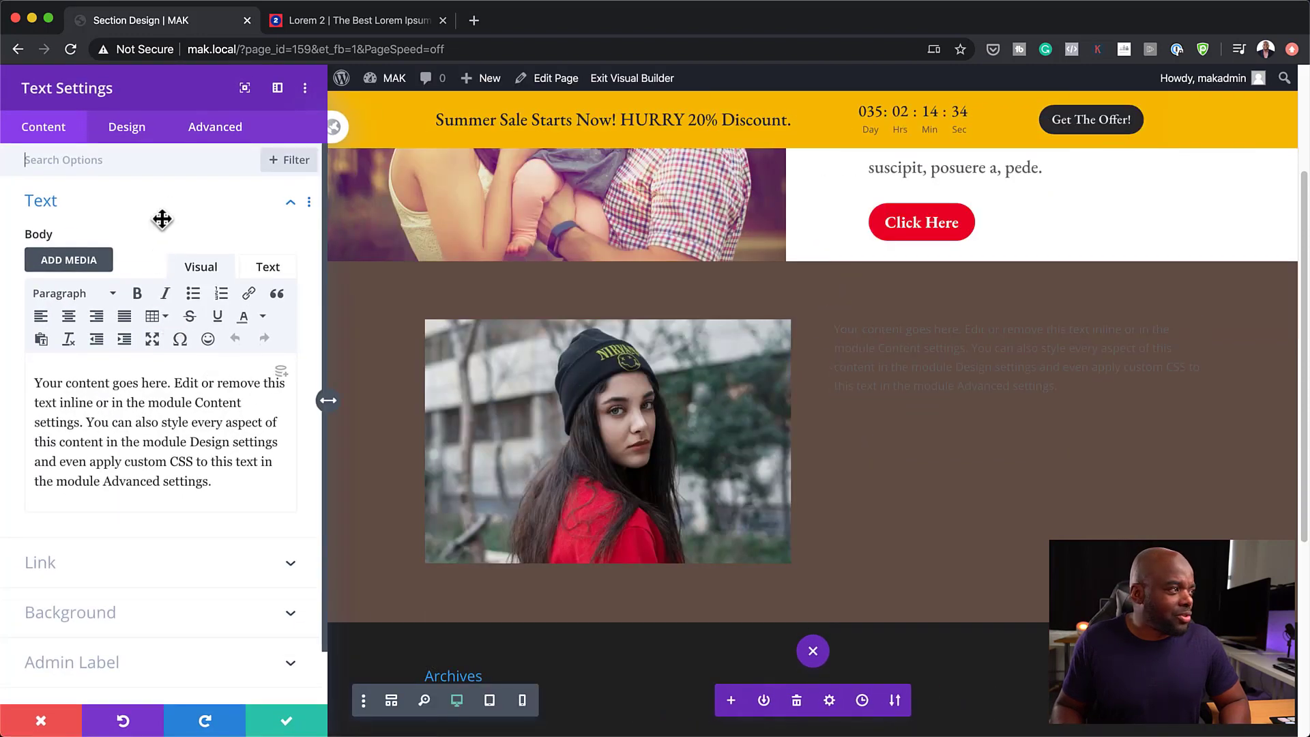
- Set the new Text module's text color to the saved light grey #d9dcdb and save the module
{"action": "left_click", "coordinate": [132, 136]}
{"action": "left_click", "coordinate": [79, 207]}
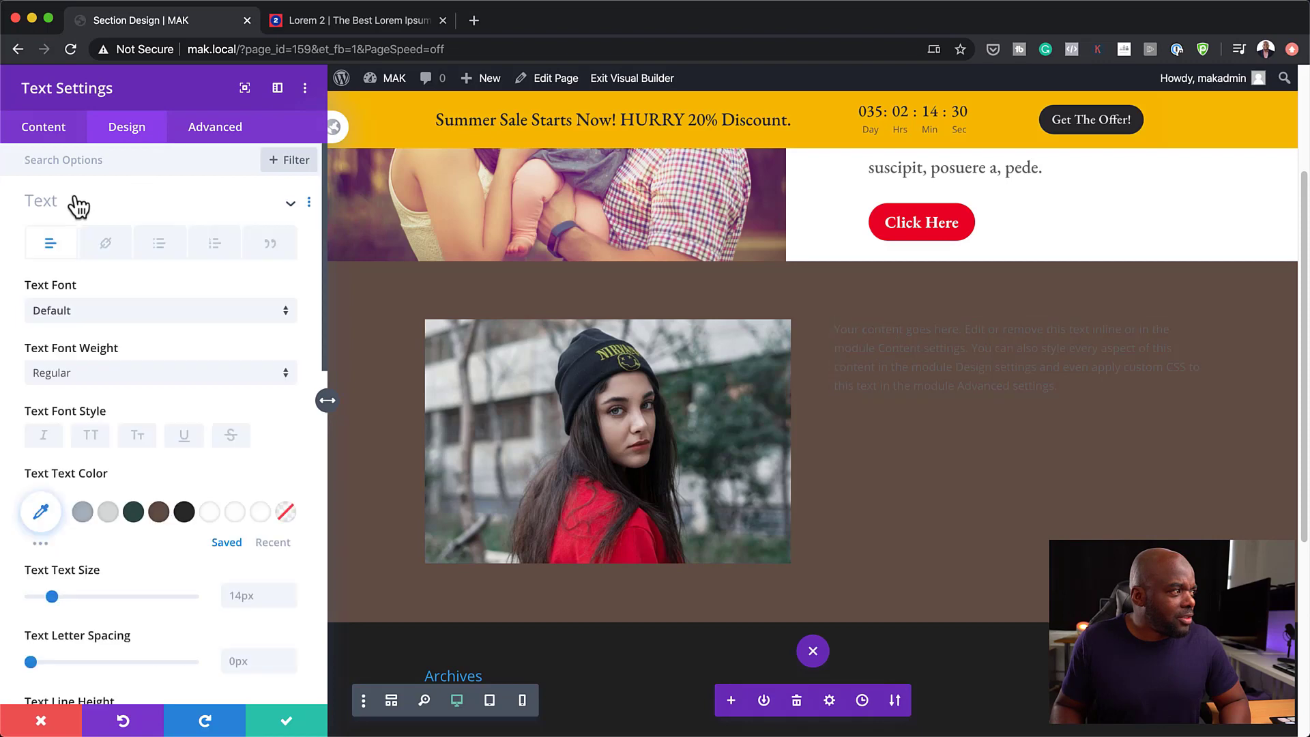
{"action": "left_click", "coordinate": [108, 513]}
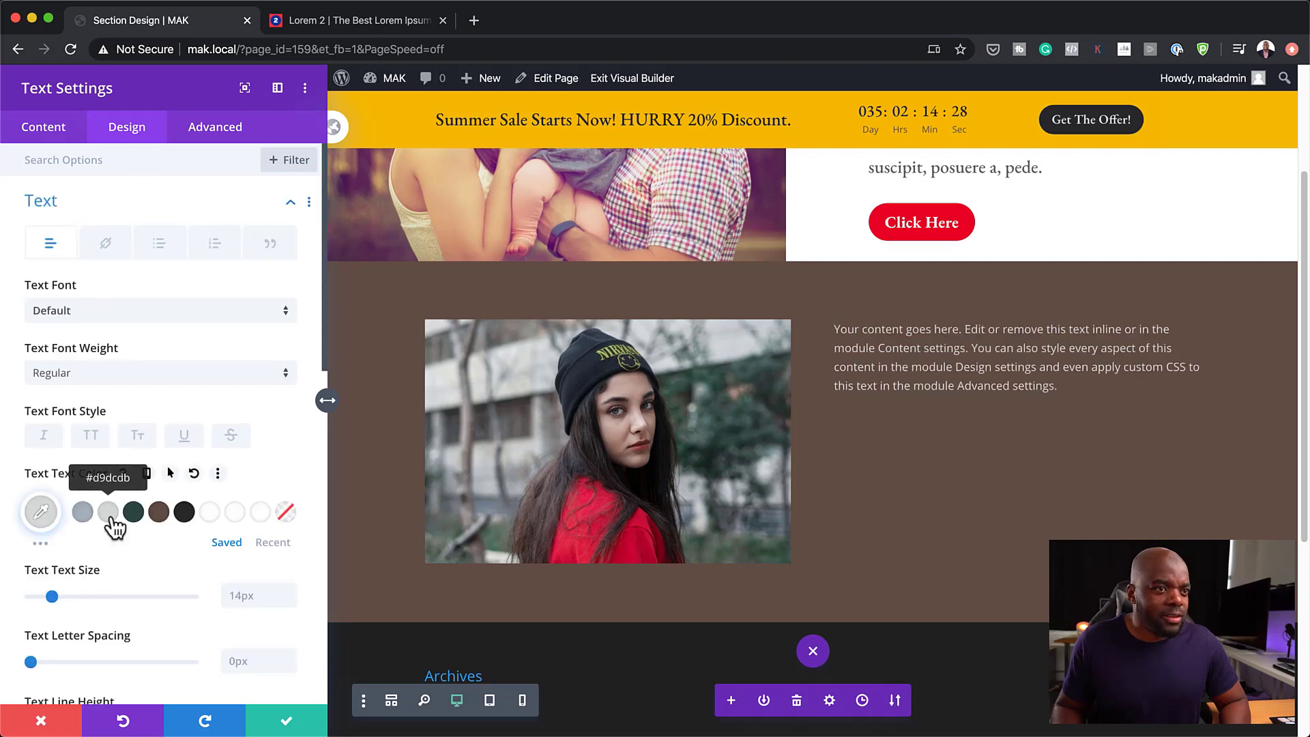
{"action": "left_click", "coordinate": [287, 726]}
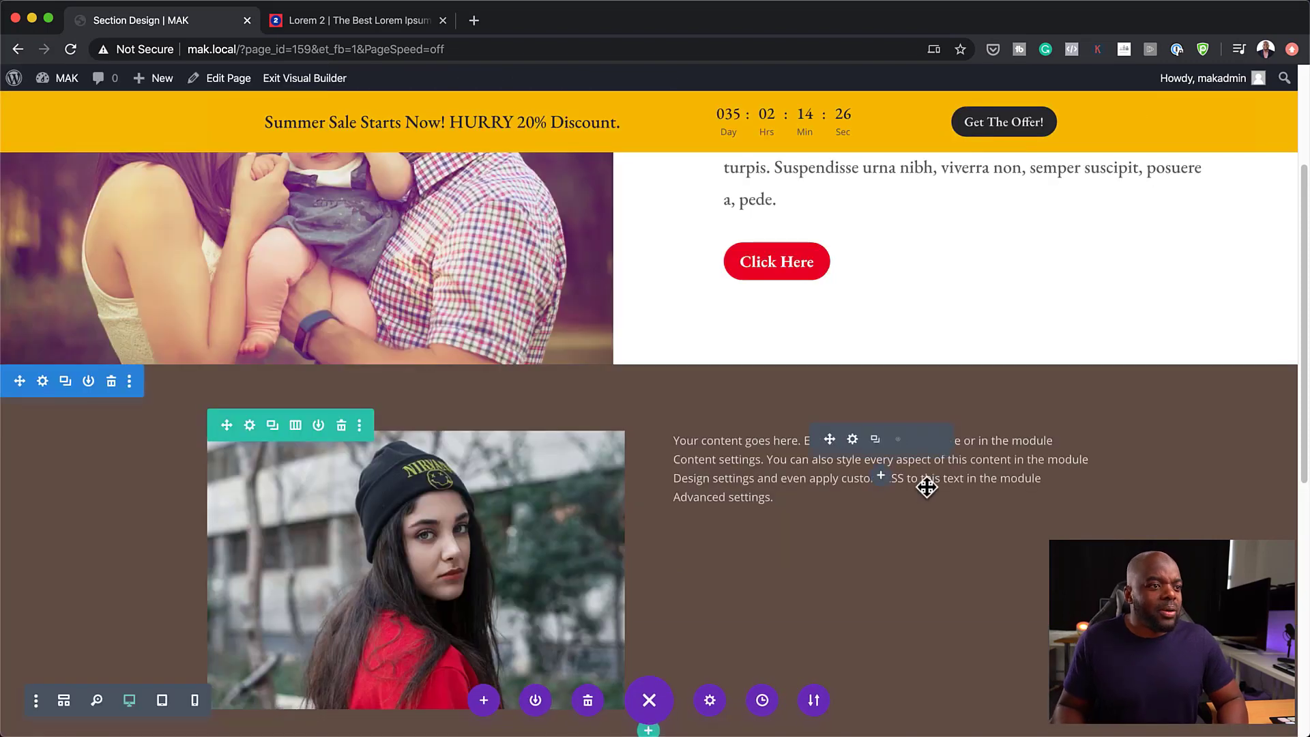
- Increase the Text module's top spacing so its text sits roughly vertically centred beside the photo of the woman
{"action": "scroll", "coordinate": [925, 482], "scroll_direction": "down", "scroll_amount": 4}
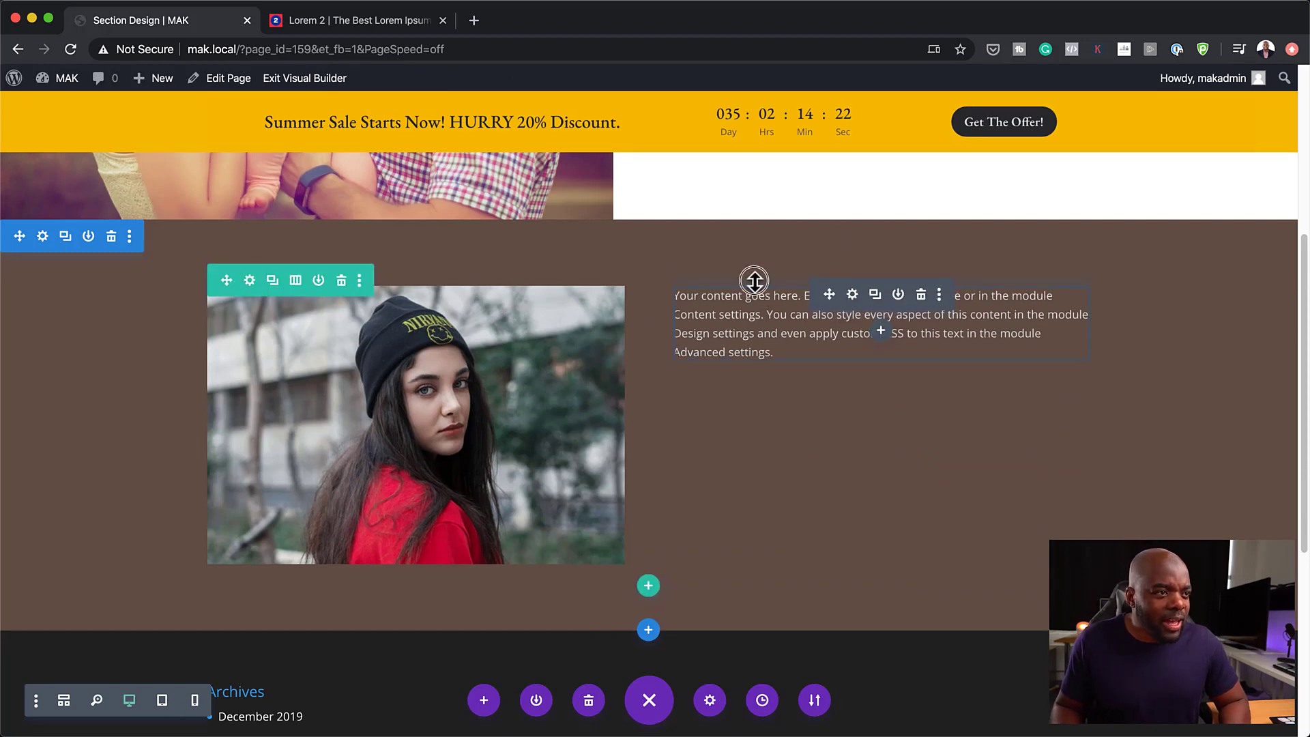
{"action": "mouse_move", "coordinate": [754, 280]}
{"action": "left_mouse_down"}
{"action": "mouse_move", "coordinate": [762, 404]}
{"action": "mouse_move", "coordinate": [761, 386]}
{"action": "left_mouse_up"}
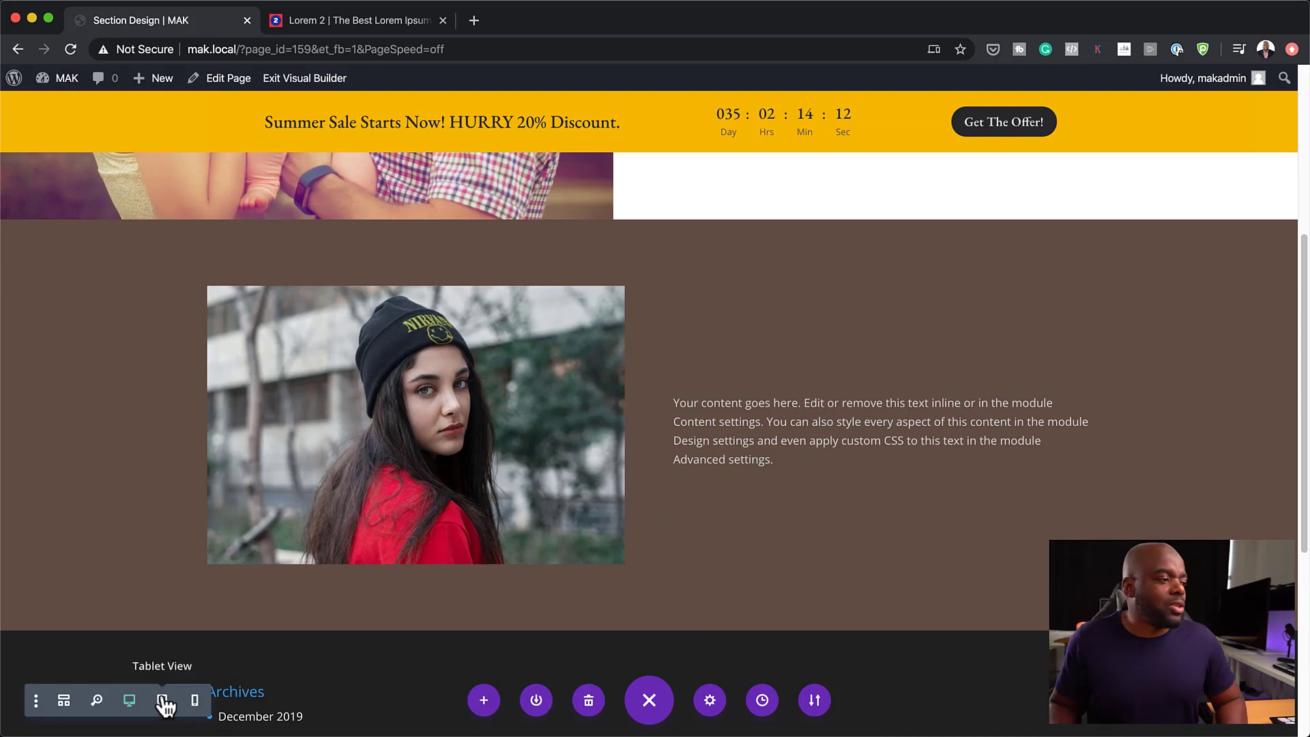
{"action": "scroll", "coordinate": [908, 355], "scroll_direction": "up", "scroll_amount": 5}
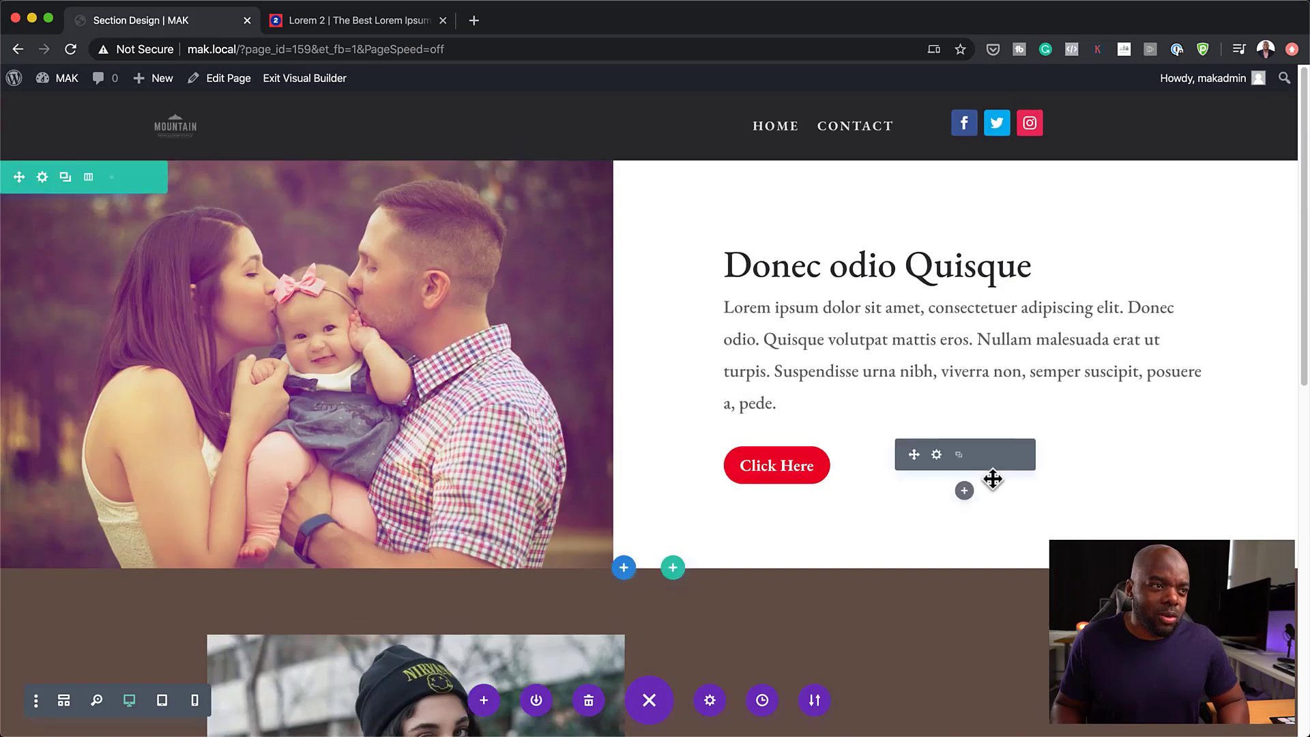